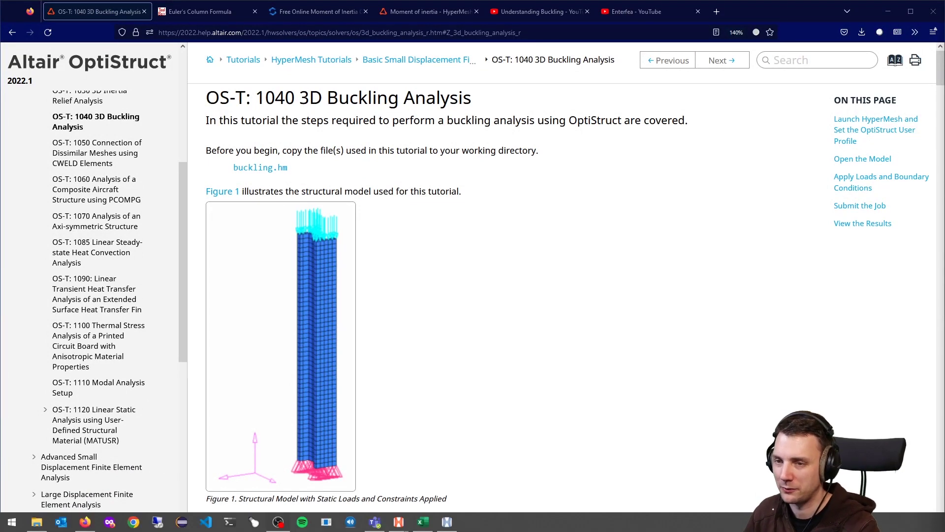
Highlight the 'OS-T: 1040' title on the 3D Buckling Analysis tutorial page, then clear the selection.
drag(246, 99, 326, 99)
click(450, 175)
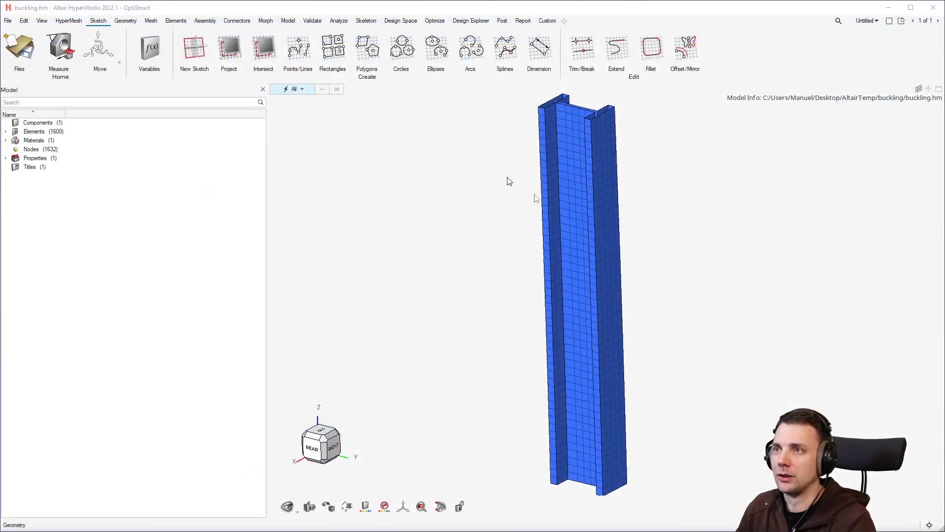
Orbit and zoom around the buckling.hm I-beam shell model to inspect it from several angles.
ctrl+drag(536, 198, 621, 181)
scroll(599, 131, up, 5)
scroll(620, 182, down, 5)
scroll(621, 97, up, 2)
scroll(622, 97, up, 1)
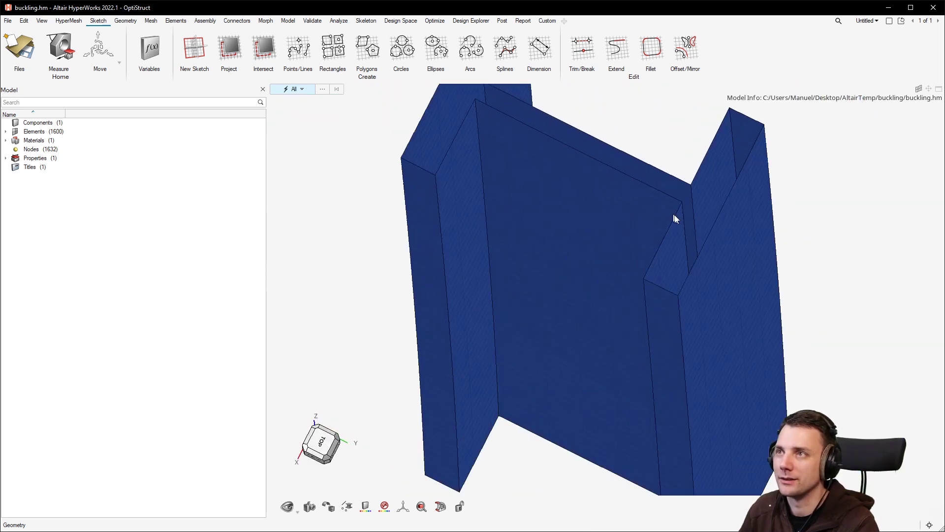
ctrl+drag(677, 217, 658, 196)
scroll(665, 231, down, 3)
scroll(664, 186, up, 5)
scroll(659, 192, down, 4)
scroll(686, 167, up, 4)
scroll(686, 167, up, 2)
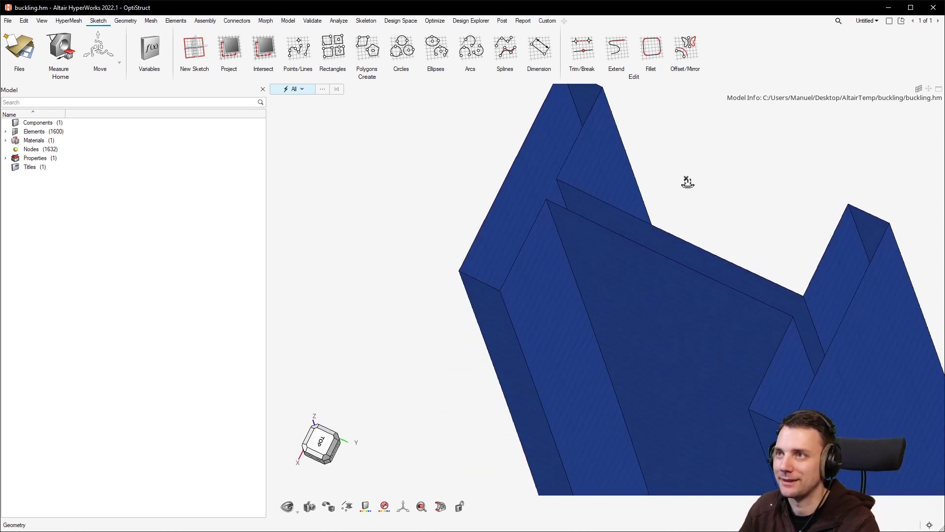
scroll(679, 179, down, 2)
Turn the beam through an oblique view to look straight down its length at the I-section.
ctrl+drag(699, 198, 709, 210)
scroll(685, 251, up, 4)
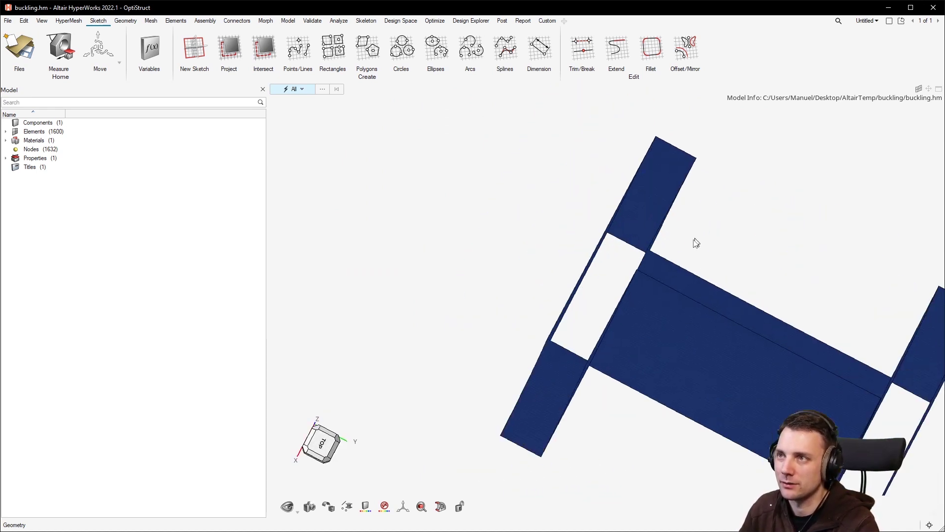
scroll(747, 260, down, 2)
ctrl+drag(747, 259, 699, 262)
scroll(698, 262, down, 5)
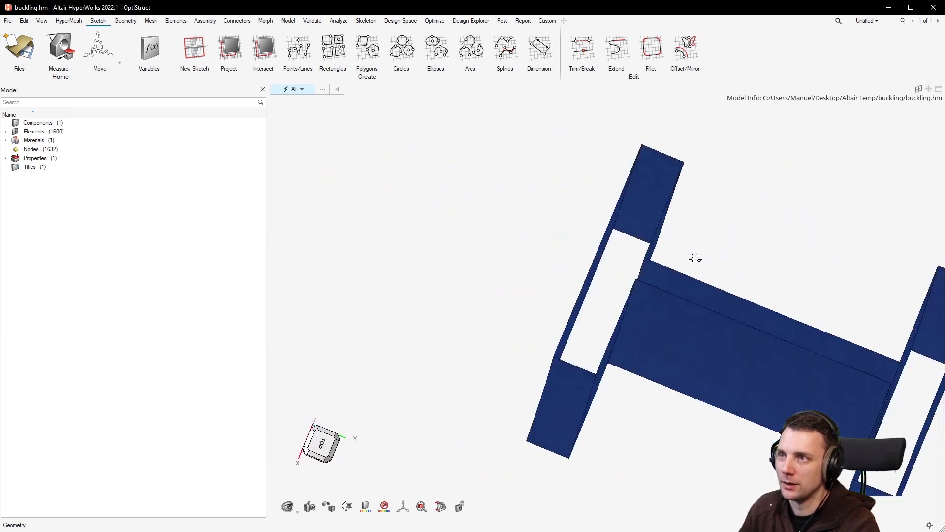
ctrl+drag(640, 232, 633, 251)
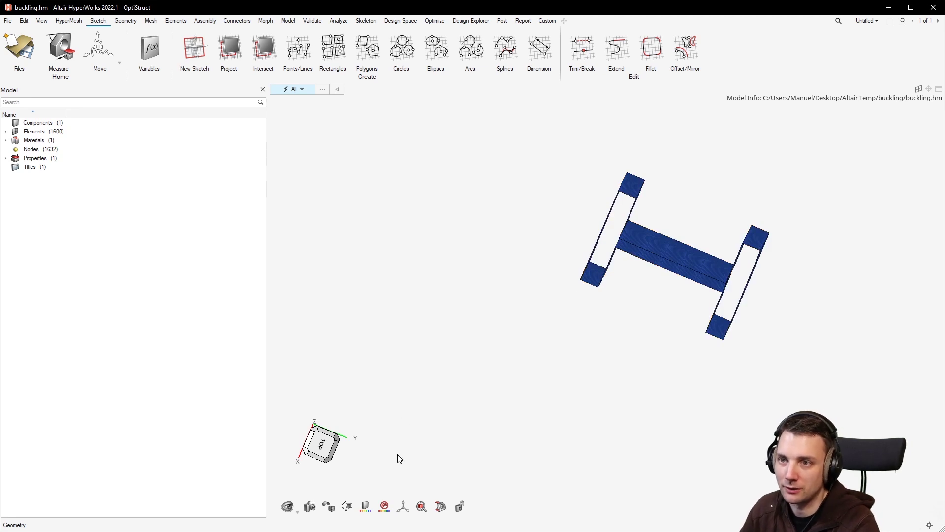
mouse_move(347, 506)
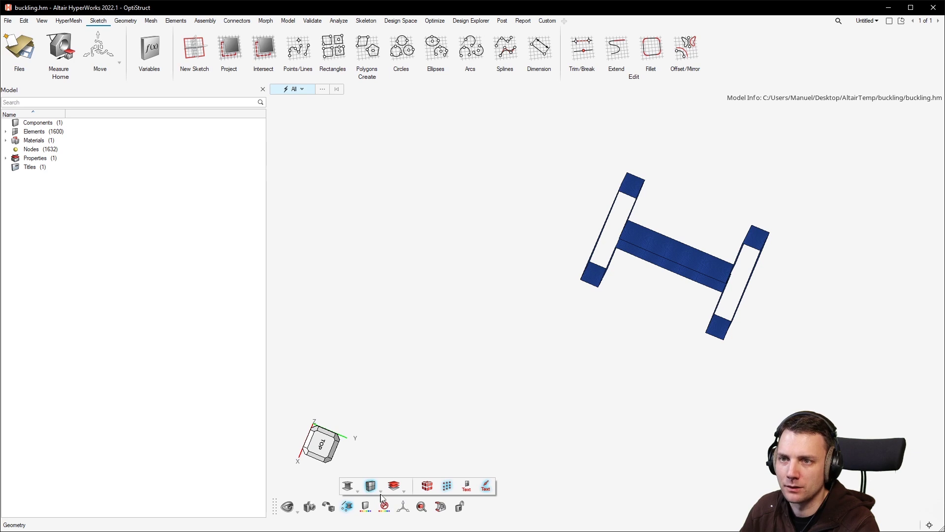
Switch the shell display to 2D & 3D shells so flanges and web show as thick plates.
click(402, 491)
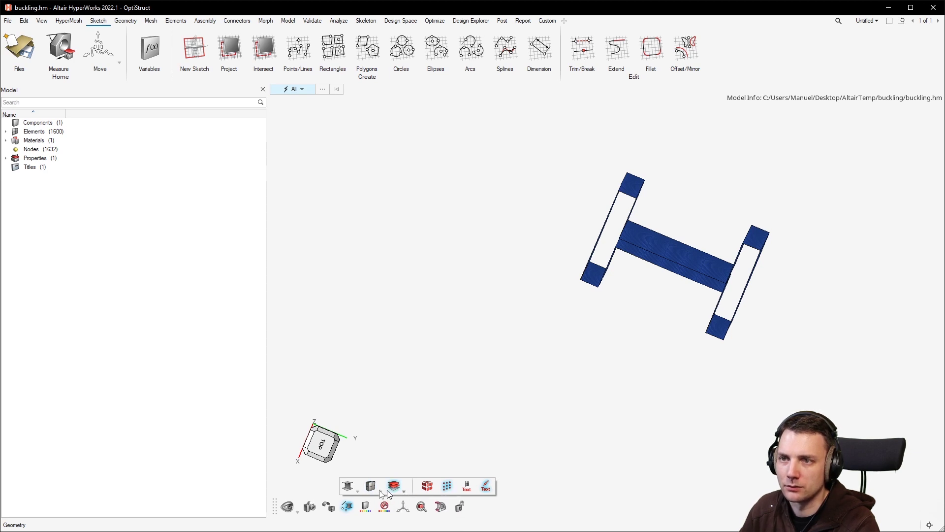
click(381, 490)
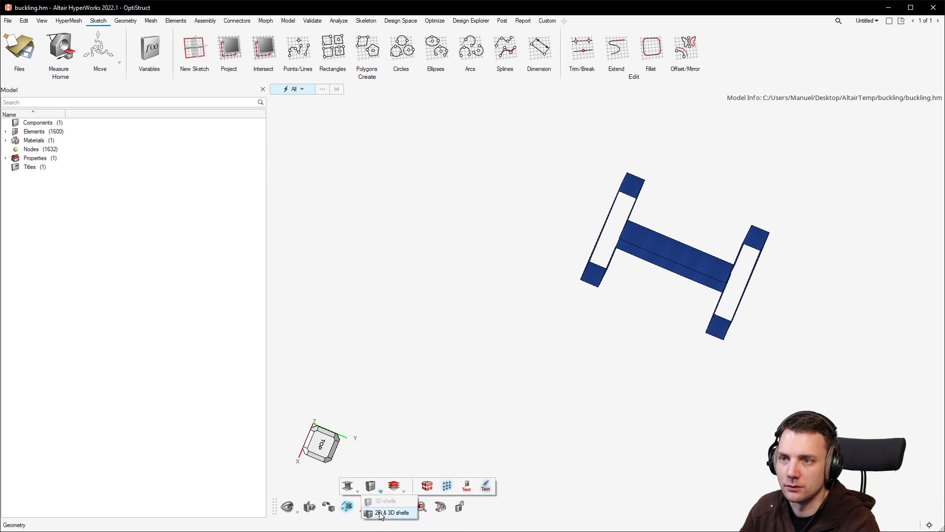
click(384, 512)
mouse_move(680, 249)
right_down()
mouse_move(702, 205)
mouse_move(658, 192)
mouse_move(665, 272)
mouse_move(585, 253)
mouse_move(681, 259)
mouse_move(705, 273)
mouse_move(666, 264)
mouse_move(692, 247)
mouse_move(685, 243)
right_up()
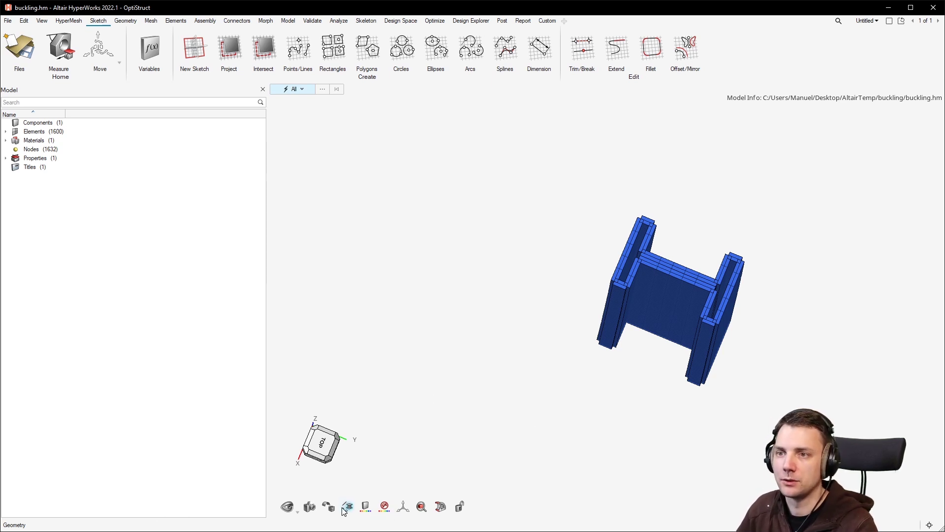
Return the shells to thin plain shaded display and orbit the column.
mouse_move(346, 508)
click(373, 486)
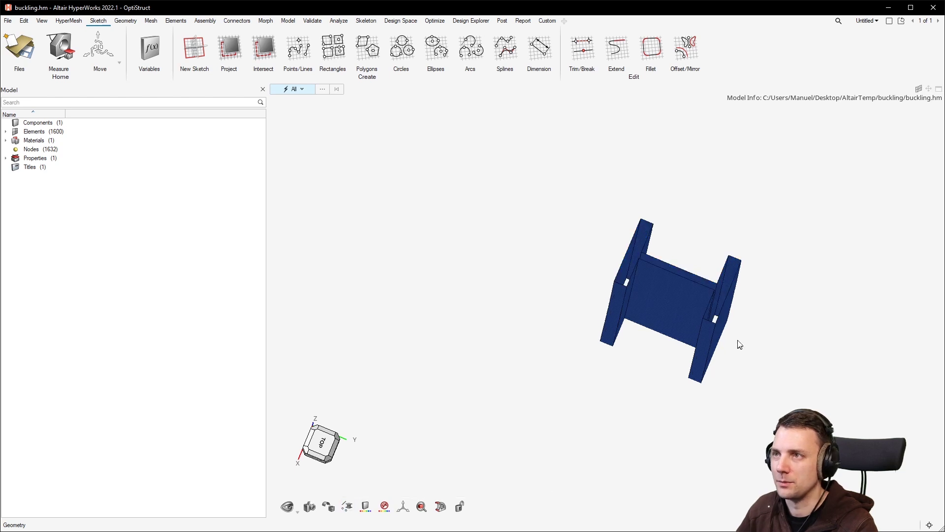
scroll(674, 245, up, 5)
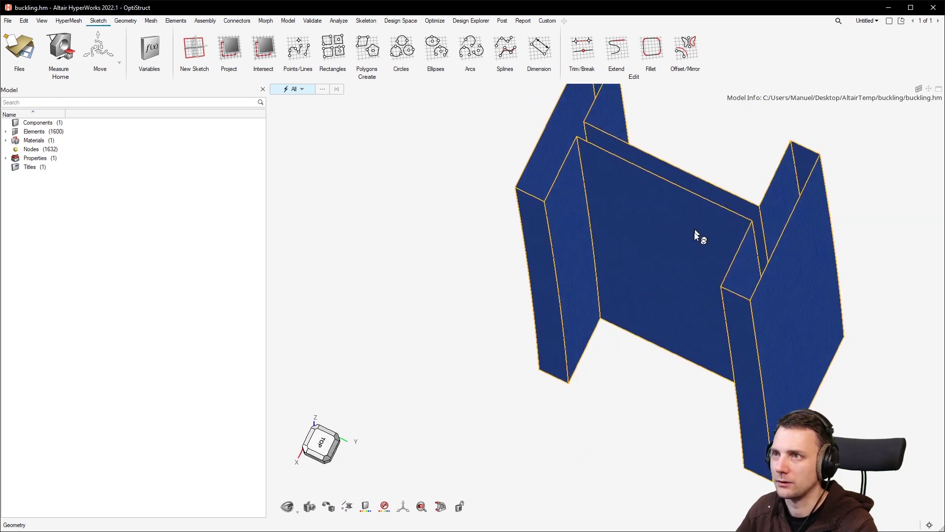
scroll(685, 222, down, 3)
right_drag(685, 201, 713, 230)
scroll(709, 259, up, 5)
scroll(714, 256, down, 4)
scroll(710, 261, down, 2)
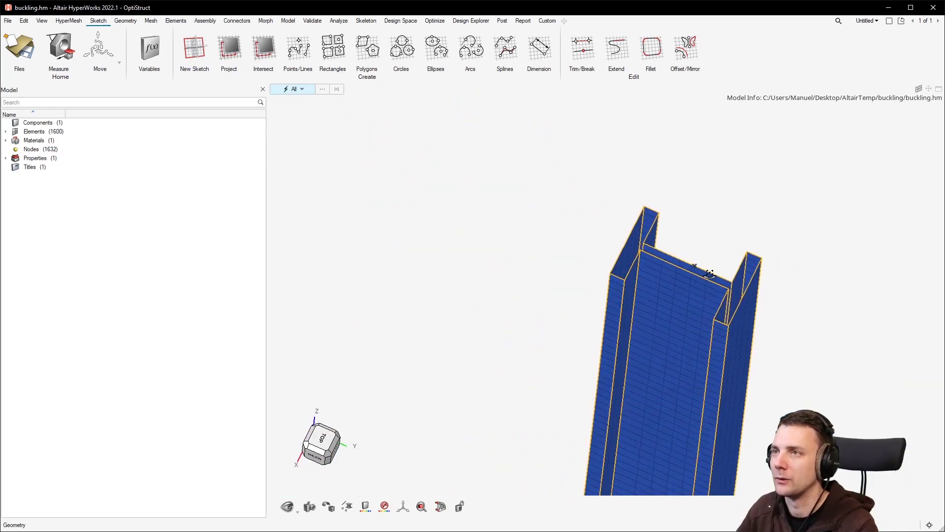
mouse_move(709, 274)
right_down()
mouse_move(705, 297)
mouse_move(686, 279)
mouse_move(708, 270)
right_up()
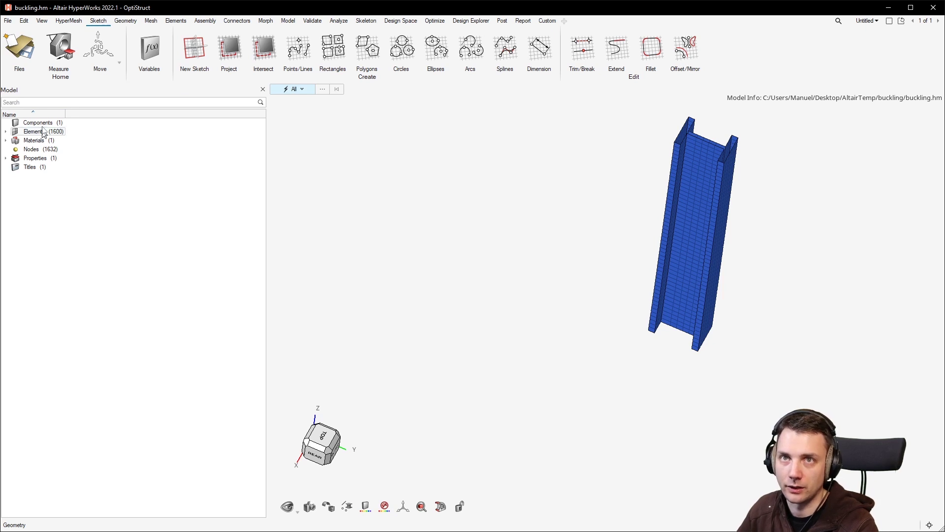
Review the Beam property: PSHELL card with thickness 1.0 and steel material.
double_click(41, 157)
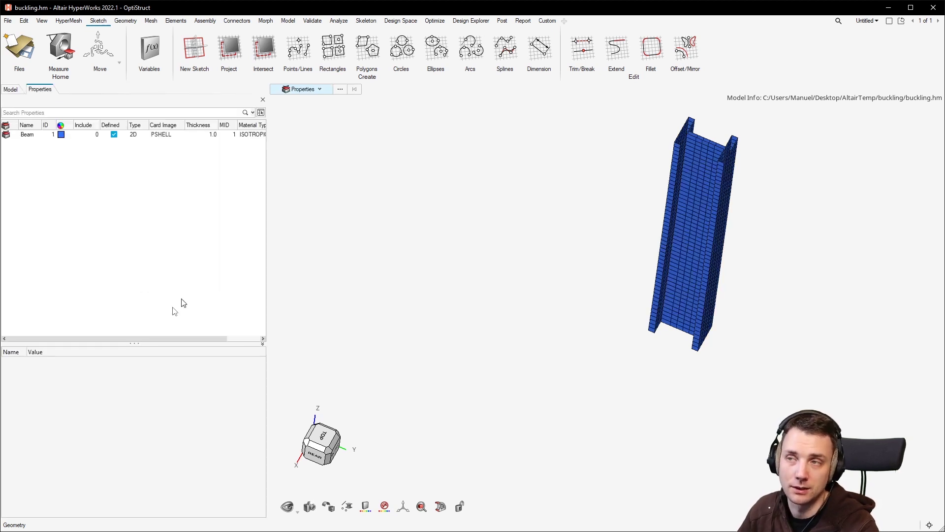
click(28, 135)
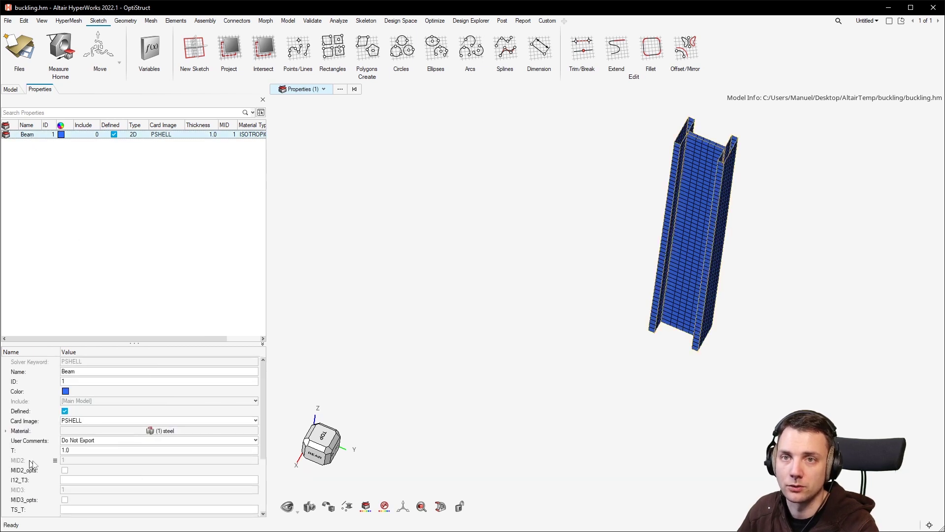
scroll(681, 171, up, 5)
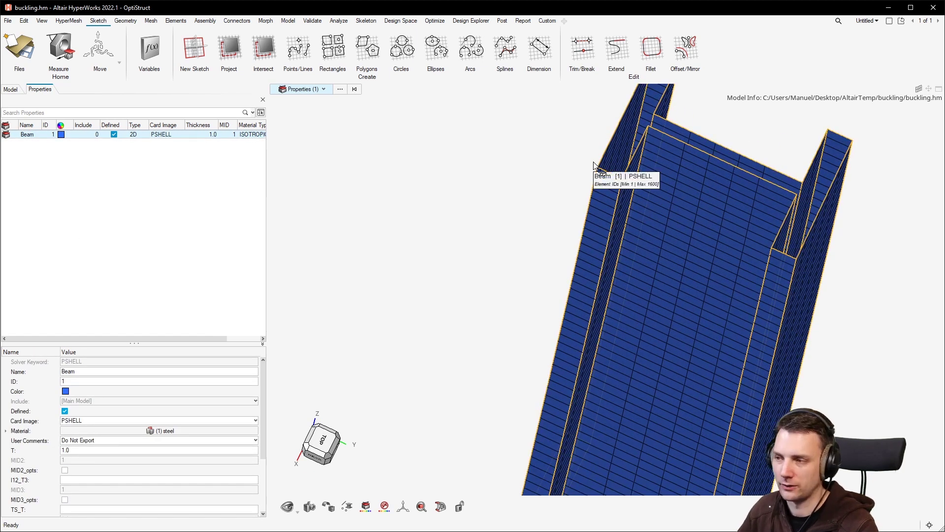
click(10, 89)
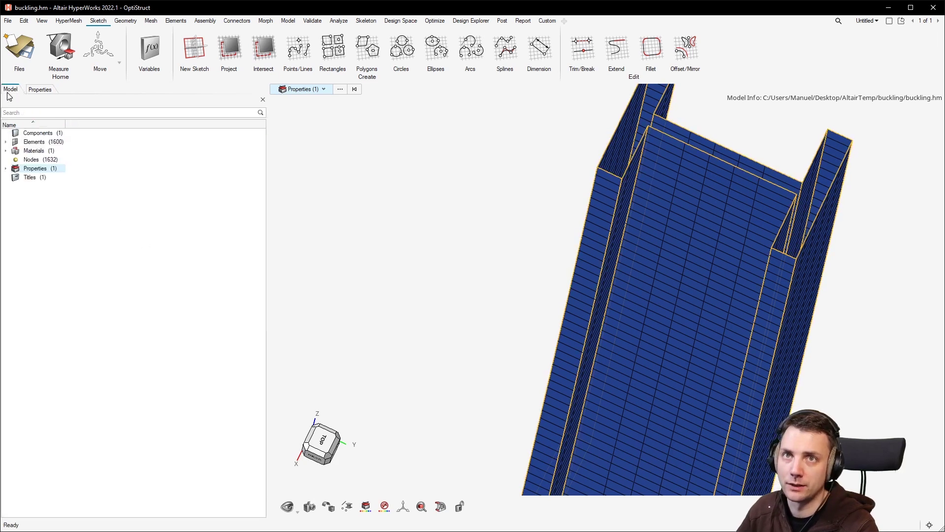
Create a load collector named spc.
right_click(88, 247)
mouse_move(118, 250)
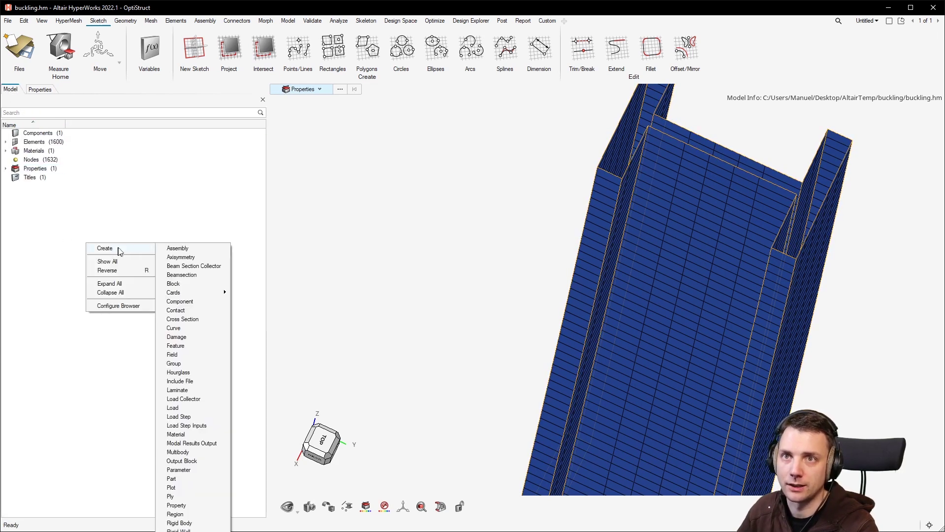
click(207, 399)
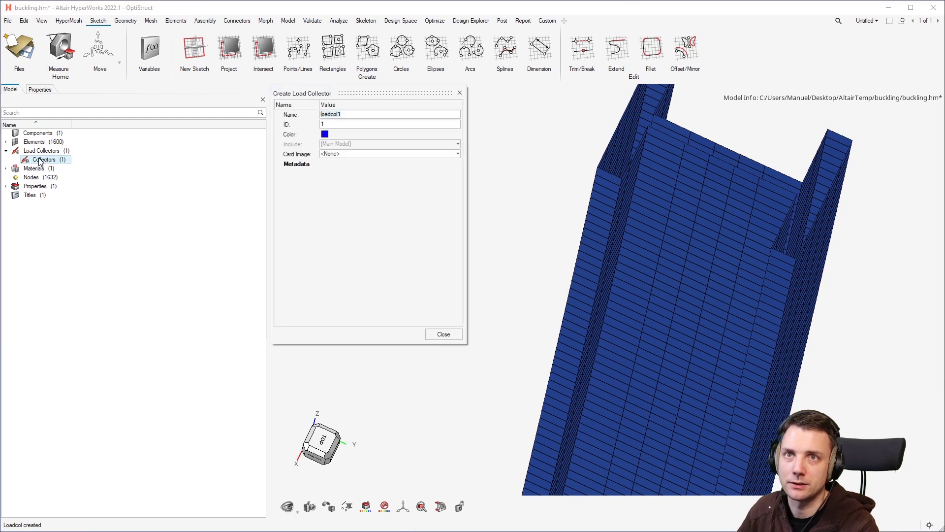
text(spc)
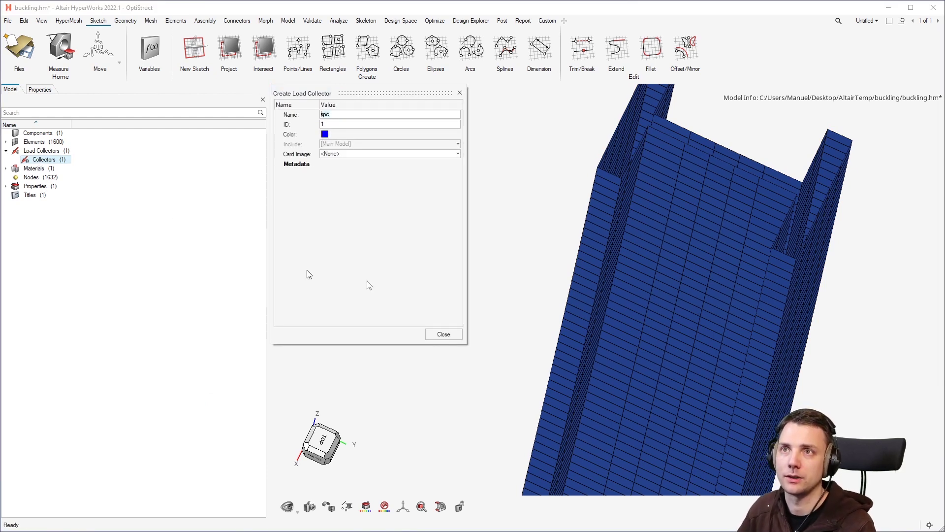
click(443, 334)
Add a second load collector named 'static load' (ID 2) and turn the column upright.
double_click(43, 150)
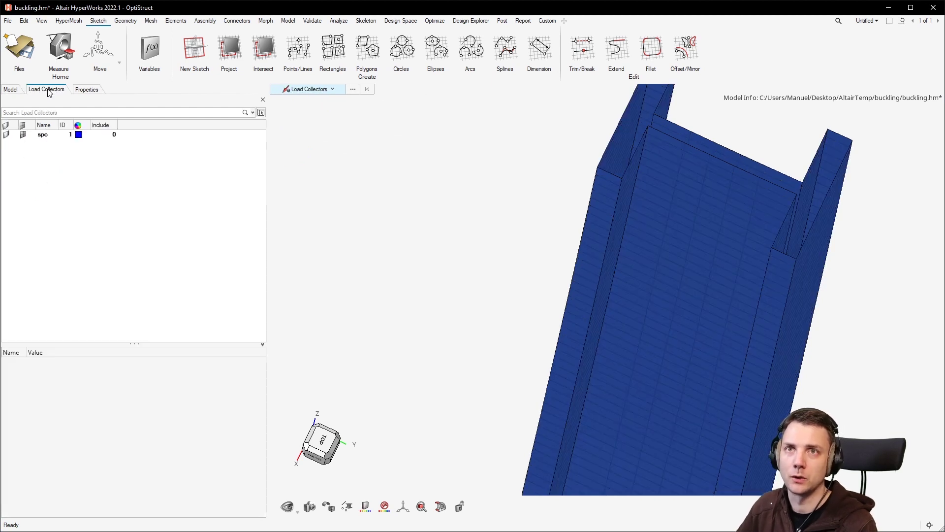
right_click(59, 167)
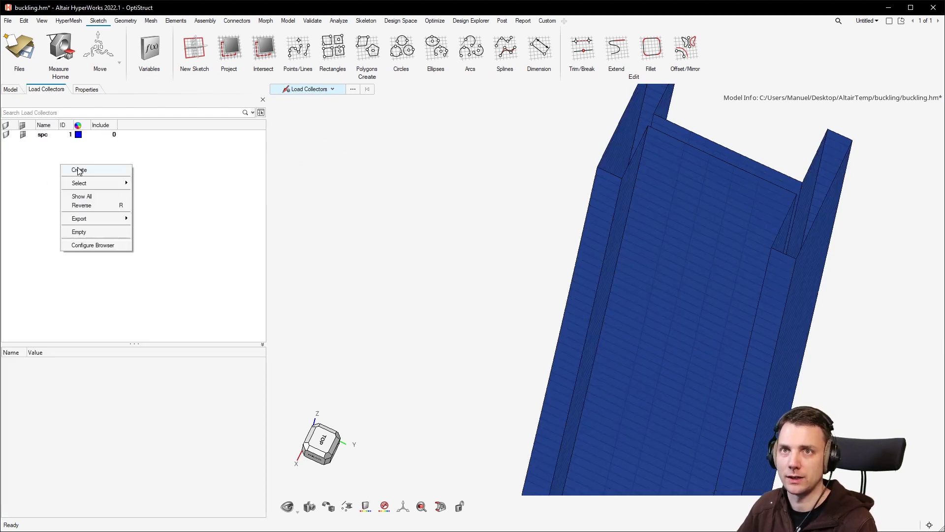
mouse_move(115, 171)
right_click(171, 169)
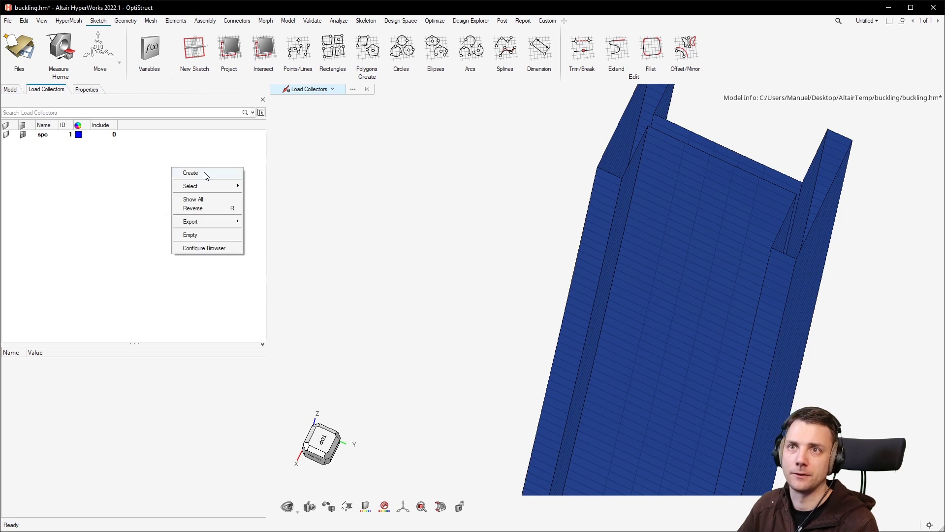
mouse_move(206, 174)
click(256, 173)
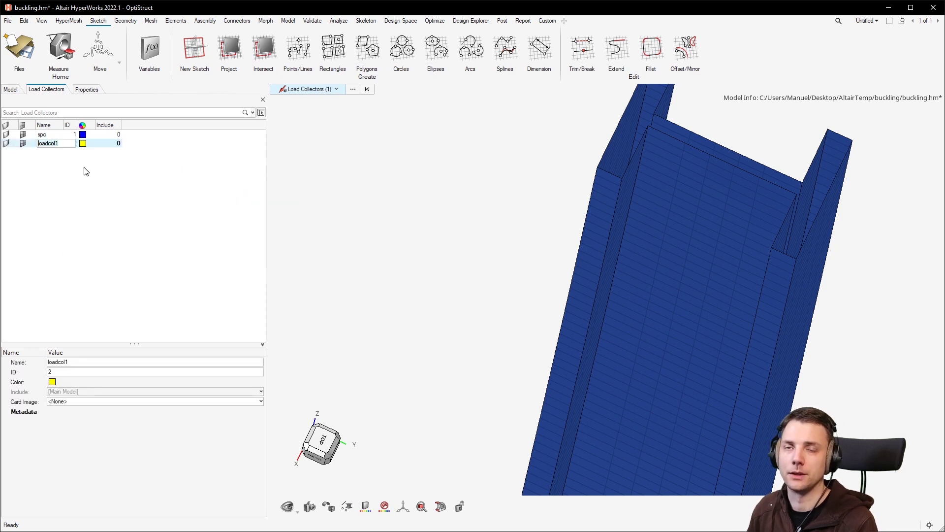
text(static)
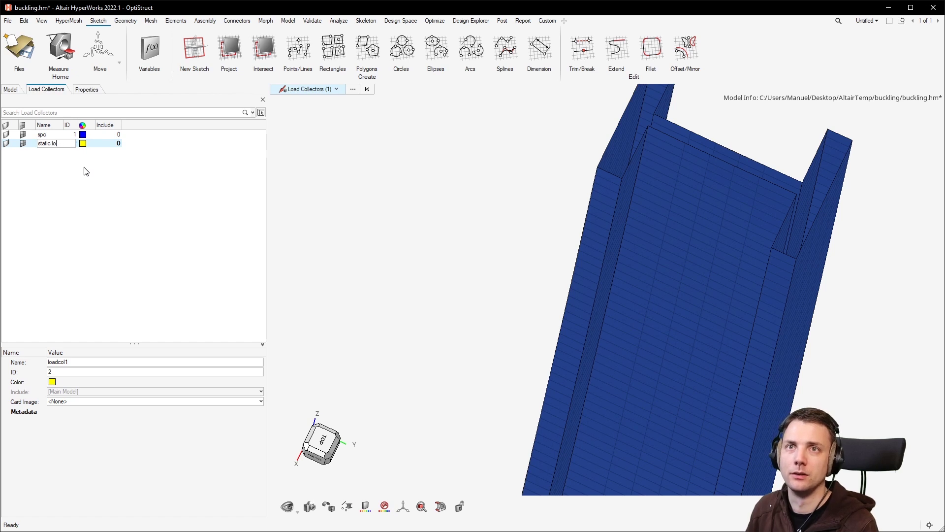
key(Return)
click(54, 194)
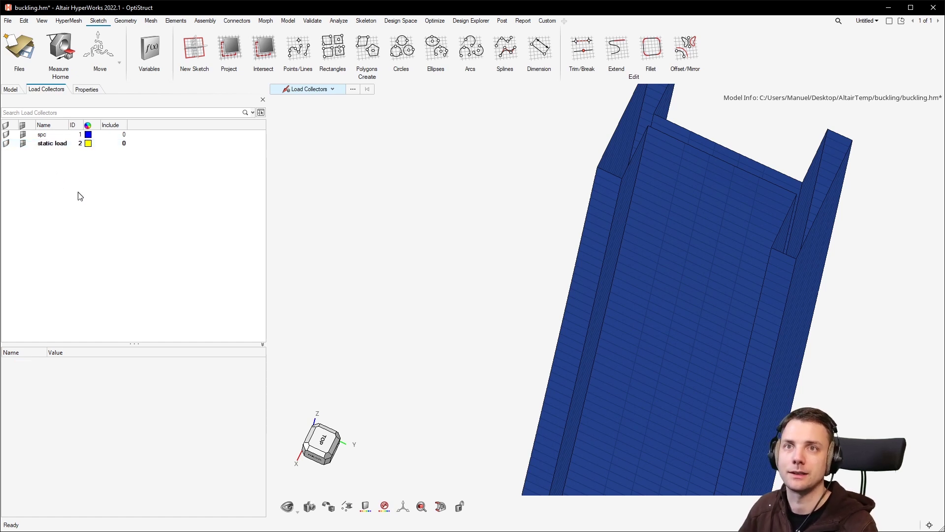
click(42, 135)
click(49, 143)
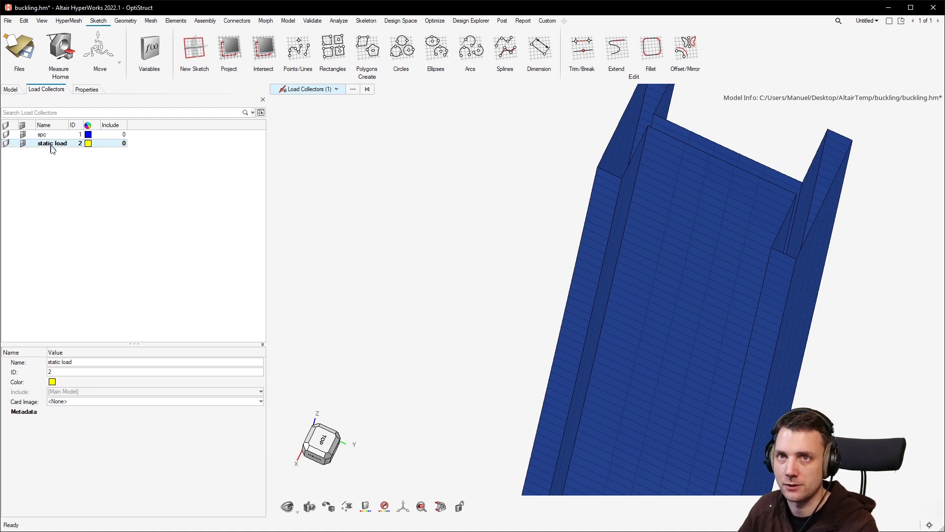
ctrl+drag(305, 195, 431, 229)
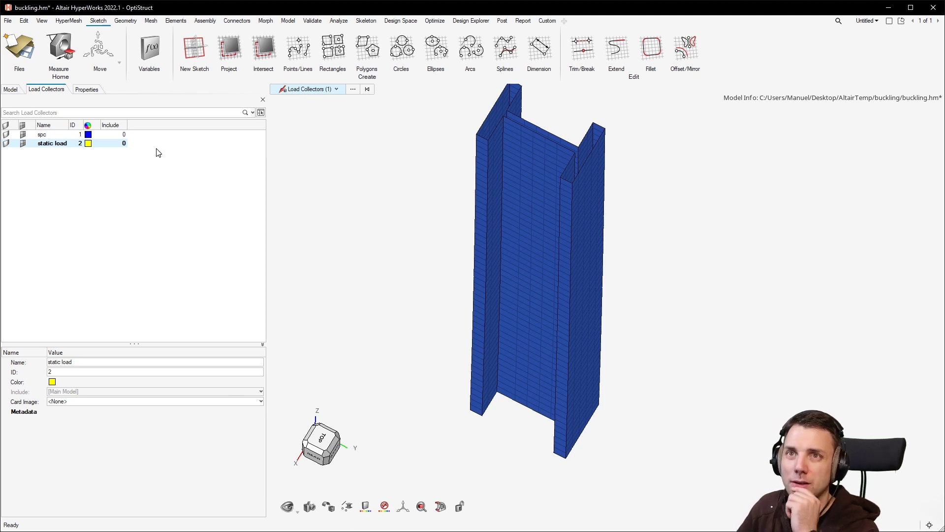
Create a new load step input card from the Model browser.
click(16, 88)
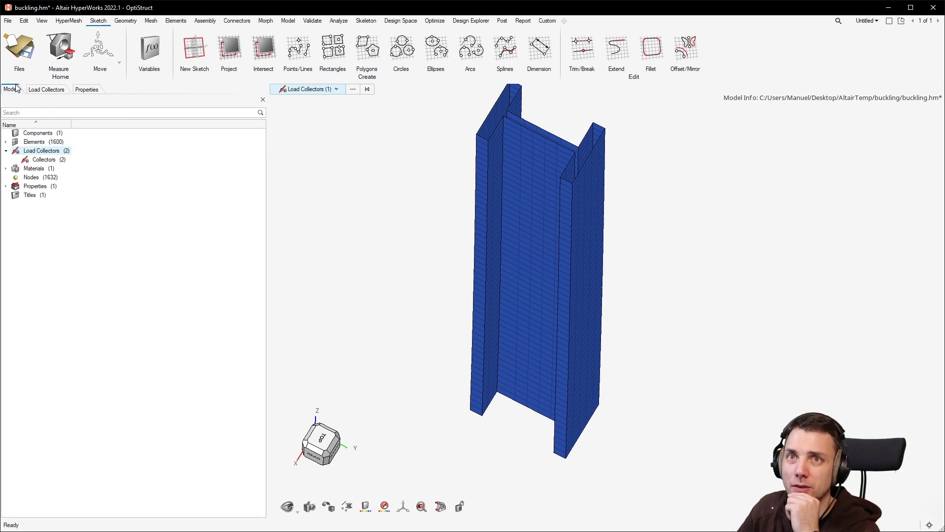
right_click(120, 177)
mouse_move(155, 184)
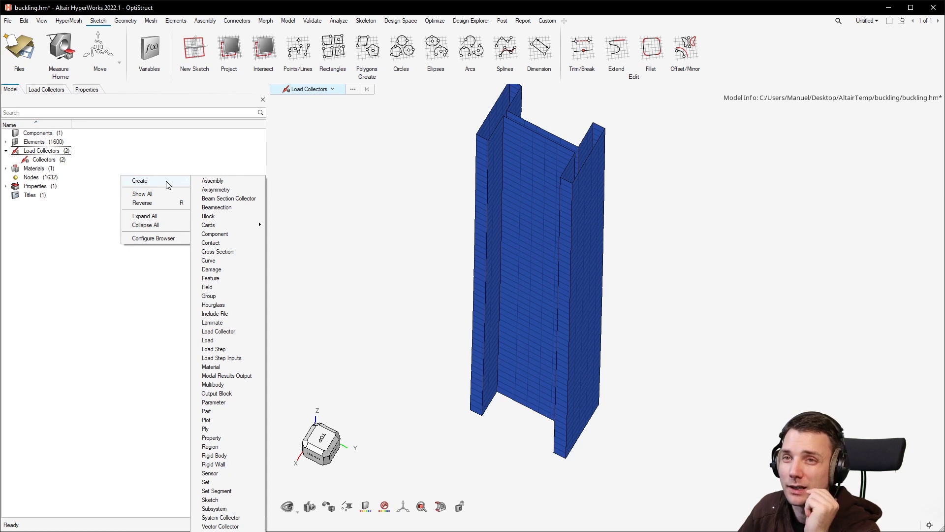
click(244, 363)
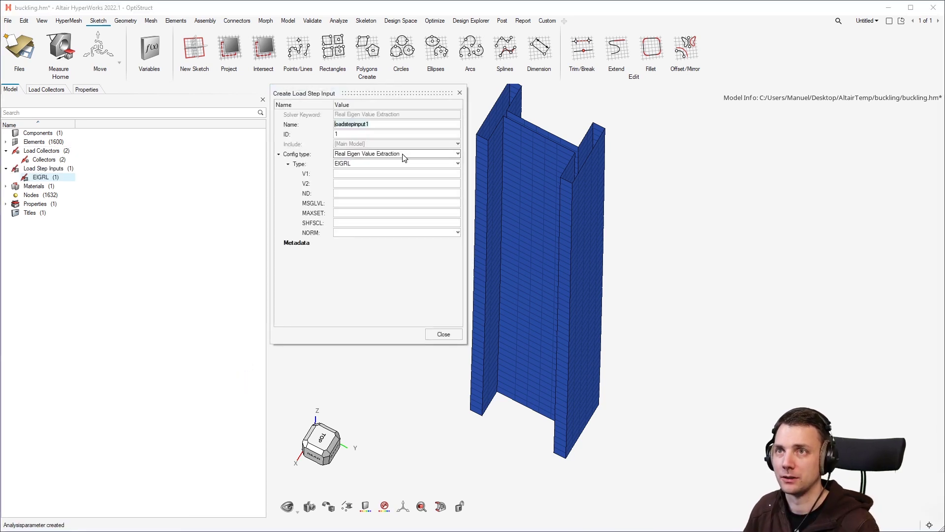
Name the card eigrl and set its EIGRL V1 to 0.0 and ND to 2.
key(BackSpace)
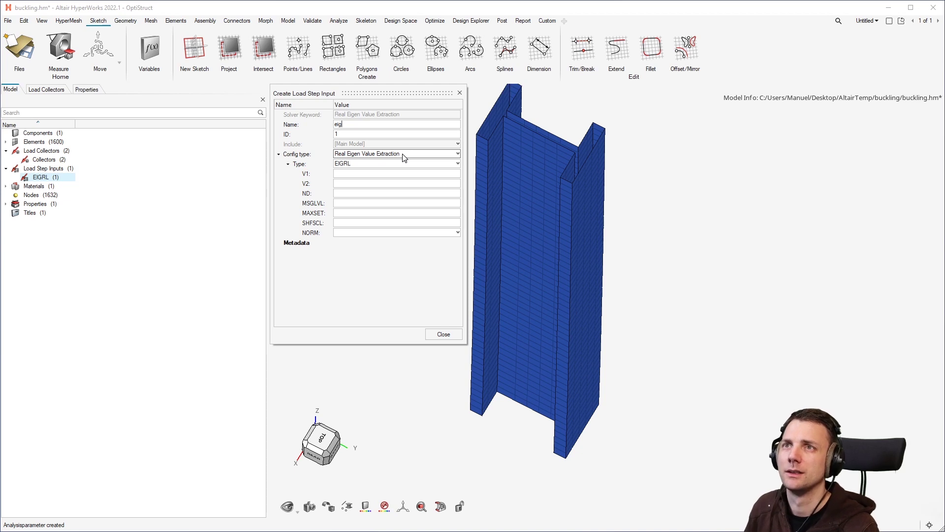
click(421, 184)
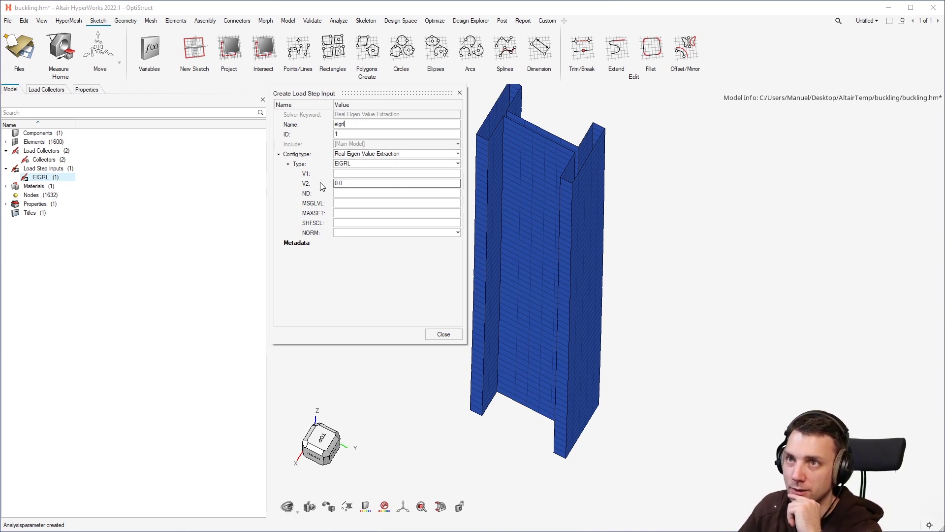
click(363, 148)
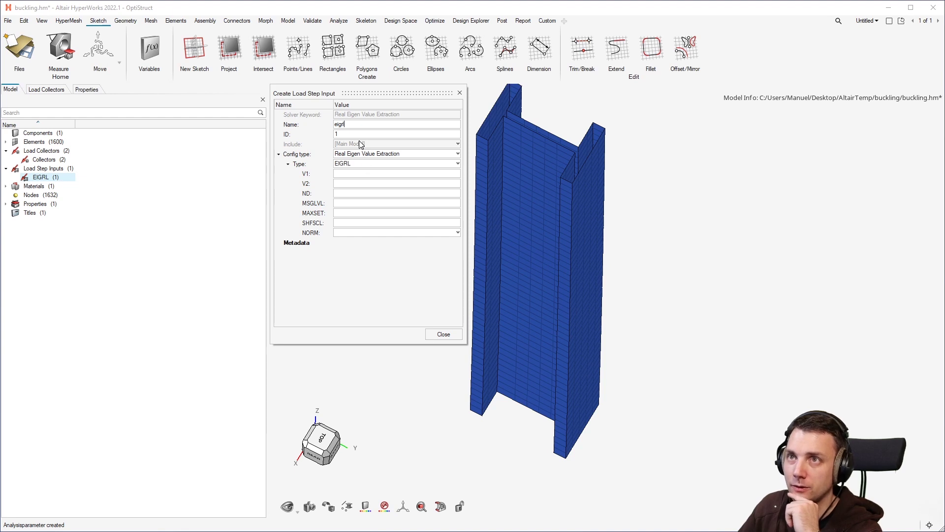
click(352, 174)
click(353, 173)
click(344, 184)
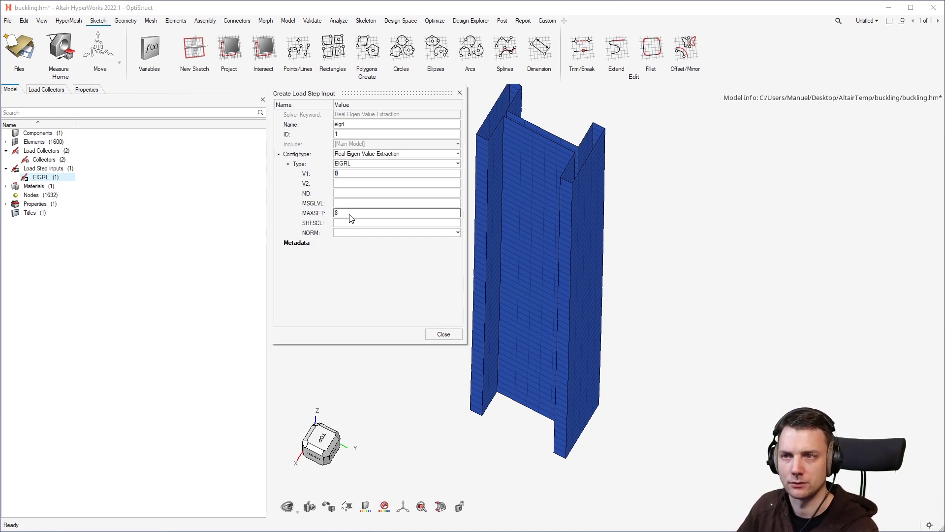
click(350, 193)
click(353, 194)
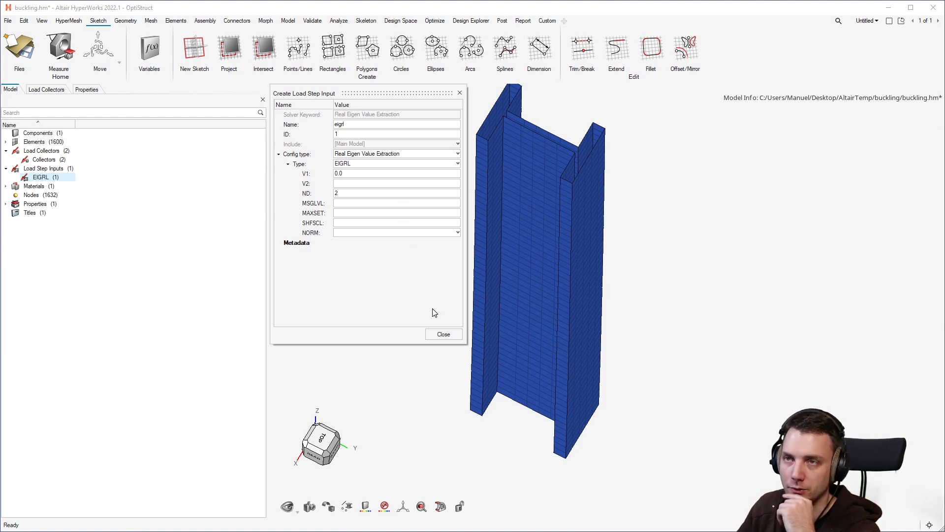
click(451, 334)
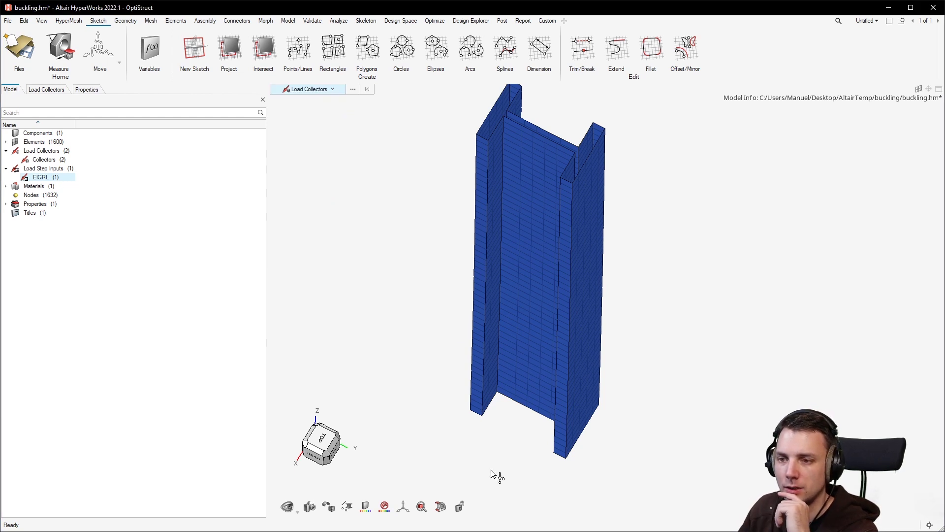
right_drag(501, 418, 573, 416)
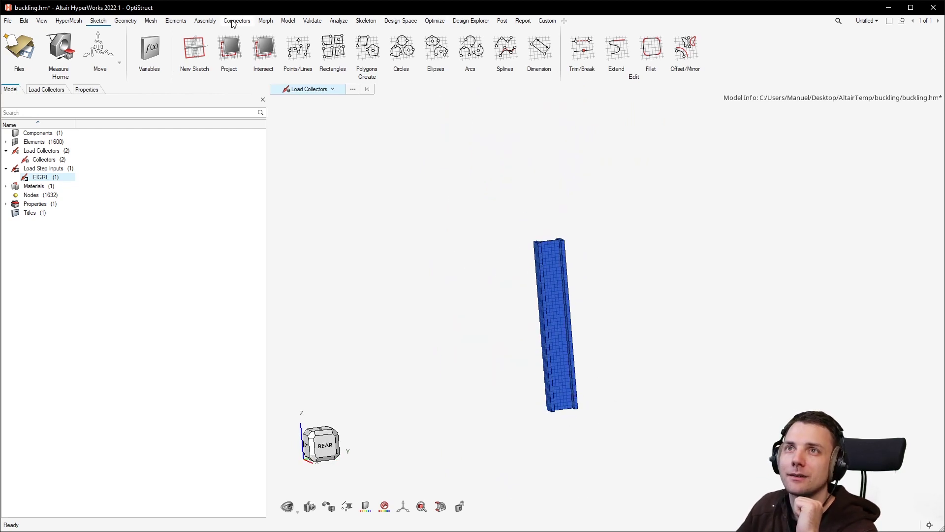
With static load current, box-select the 32 nodes across the column's top end for forces.
click(338, 20)
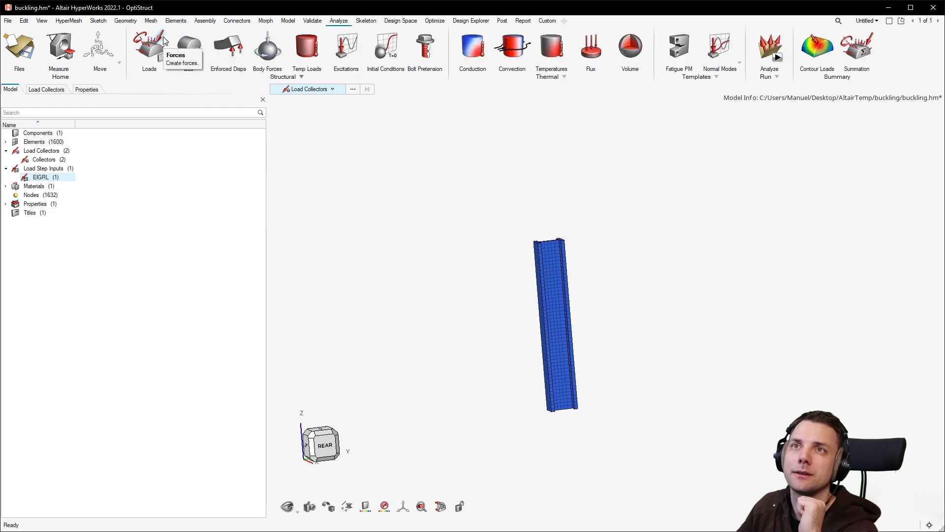
click(47, 90)
click(48, 144)
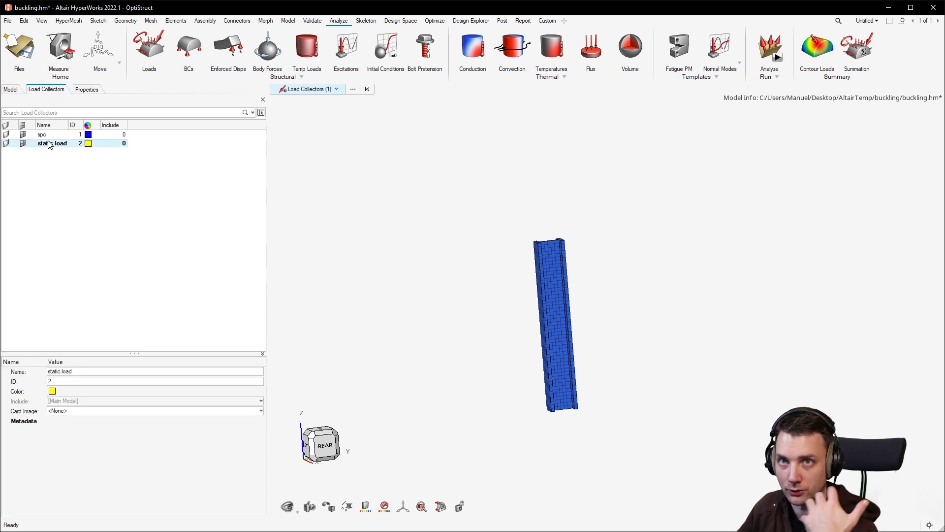
click(167, 48)
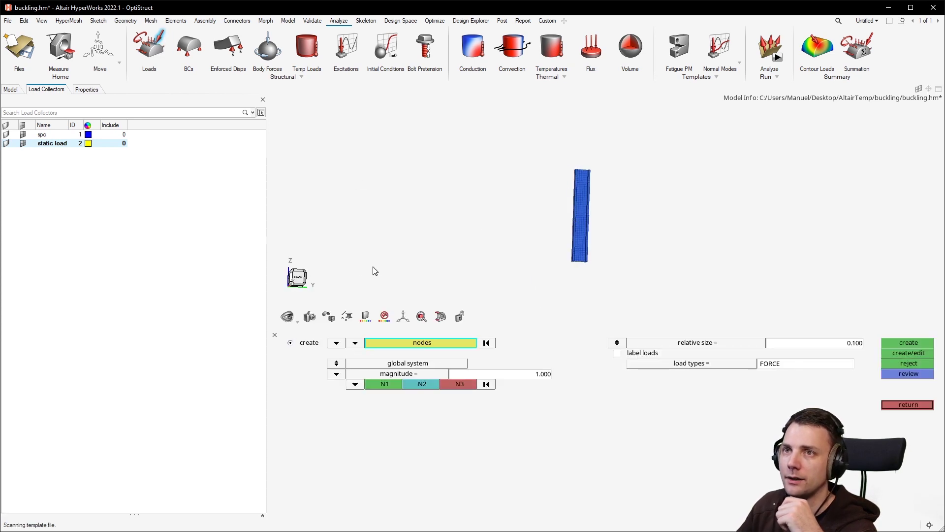
click(299, 278)
scroll(609, 176, up, 5)
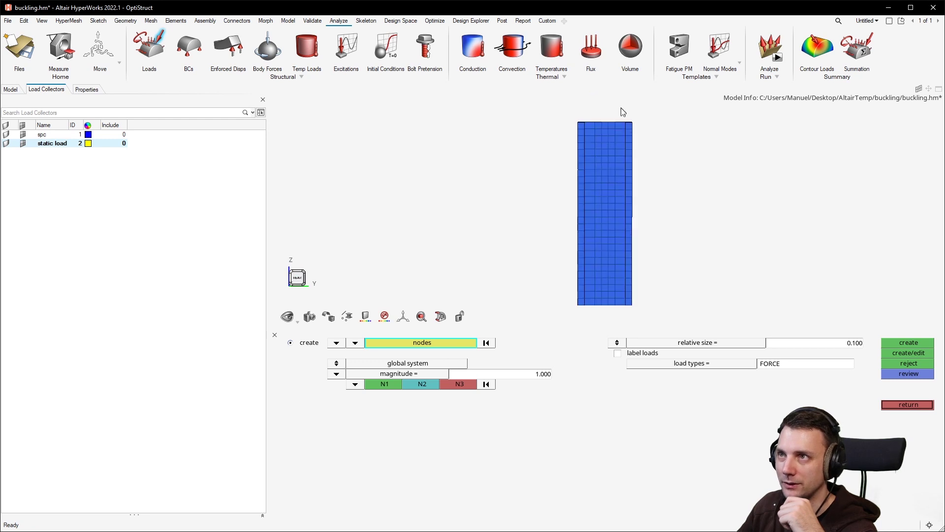
click(538, 140)
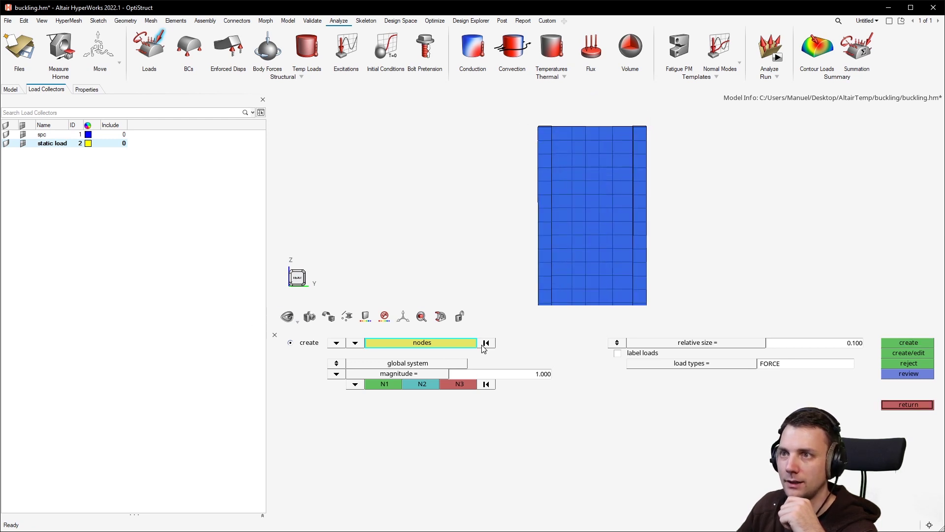
shift+drag(514, 105, 665, 141)
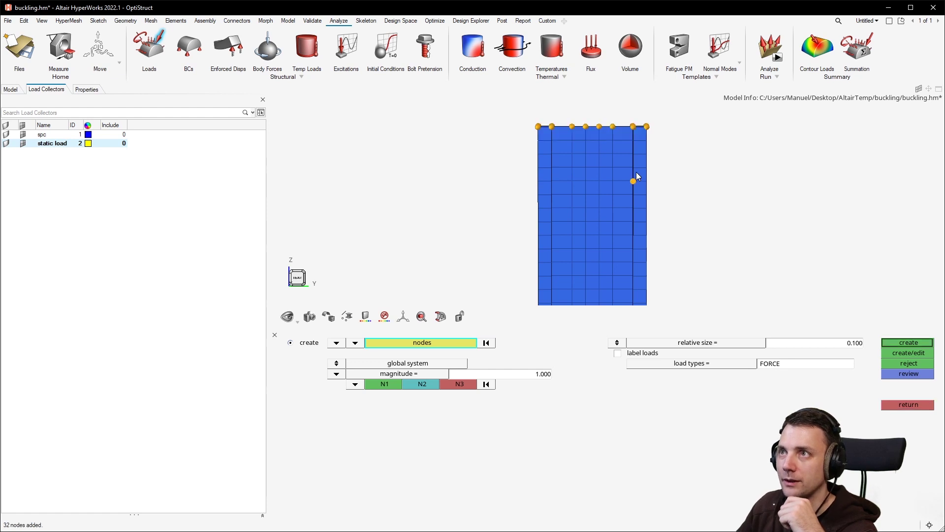
right_drag(574, 123, 614, 157)
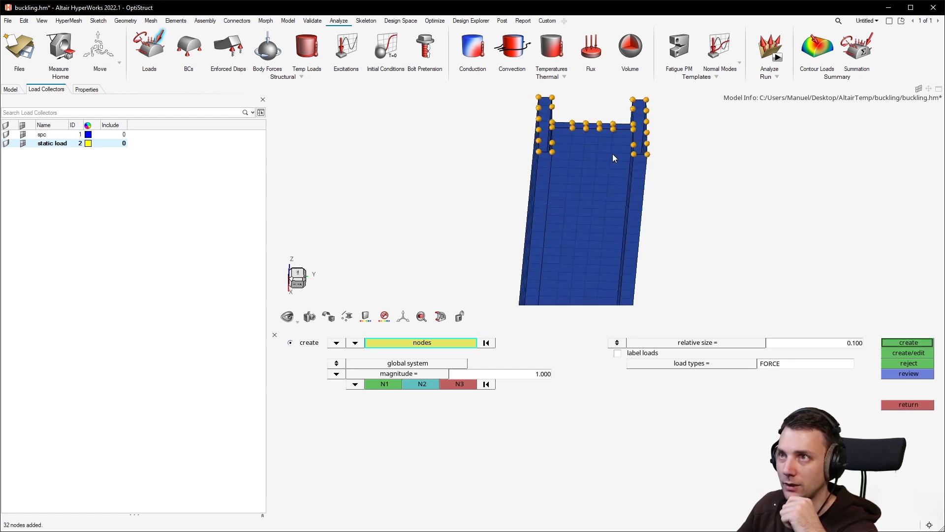
Create -10000 forces along the z-axis on those nodes and set arrow relative size 20.
click(355, 384)
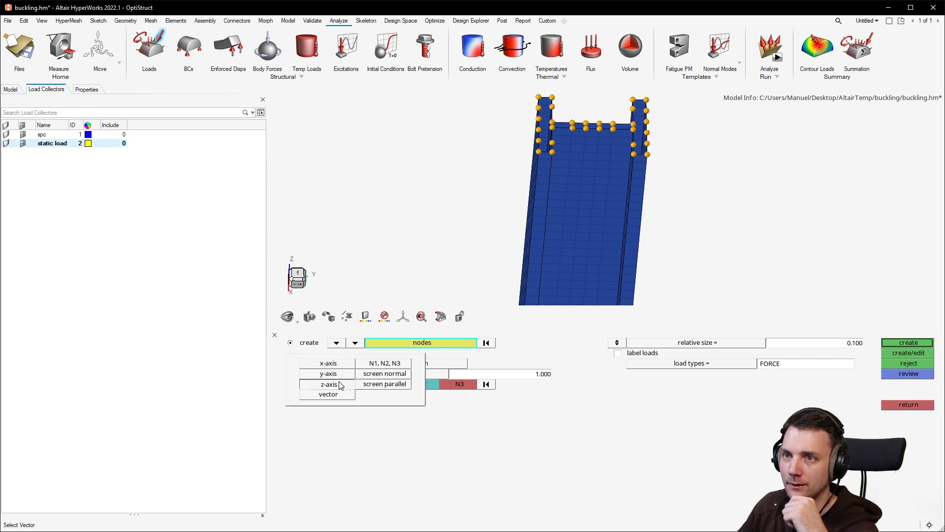
click(335, 383)
click(515, 374)
text(-10000)
key(Return)
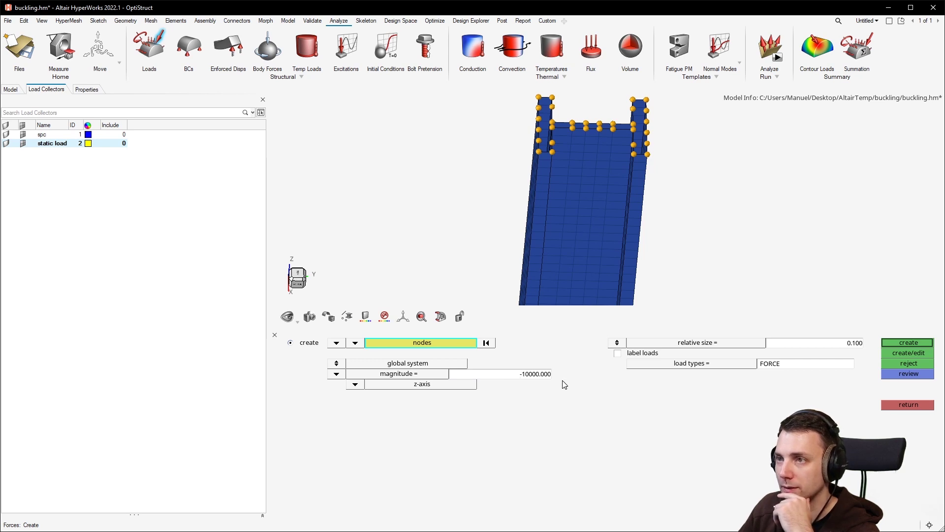
scroll(627, 146, down, 3)
click(922, 343)
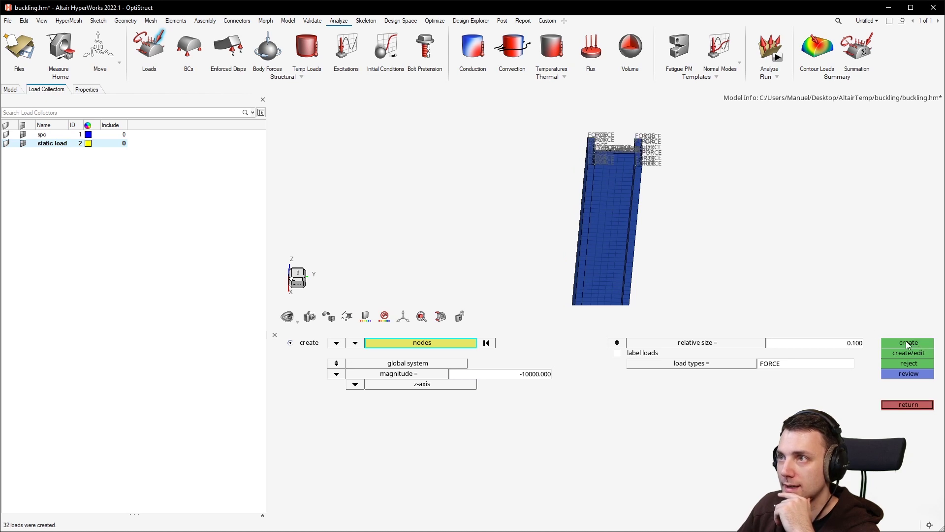
click(848, 347)
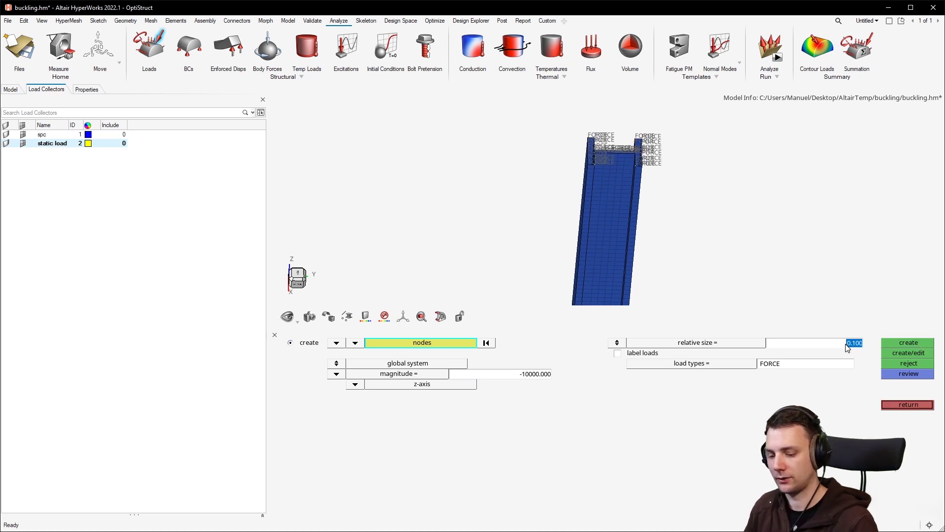
text(20)
key(Return)
ctrl+drag(702, 107, 581, 117)
Make spc the current load collector and close the force panel.
right_click(59, 137)
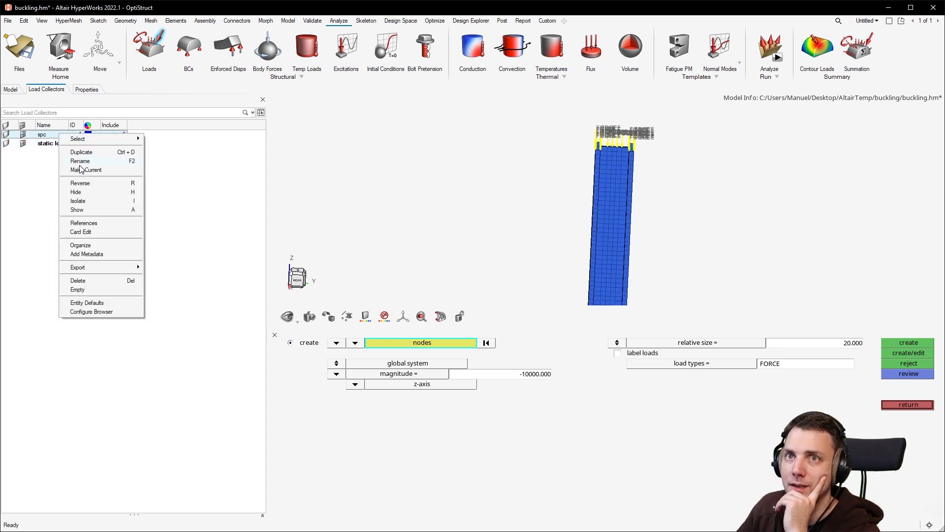
click(84, 170)
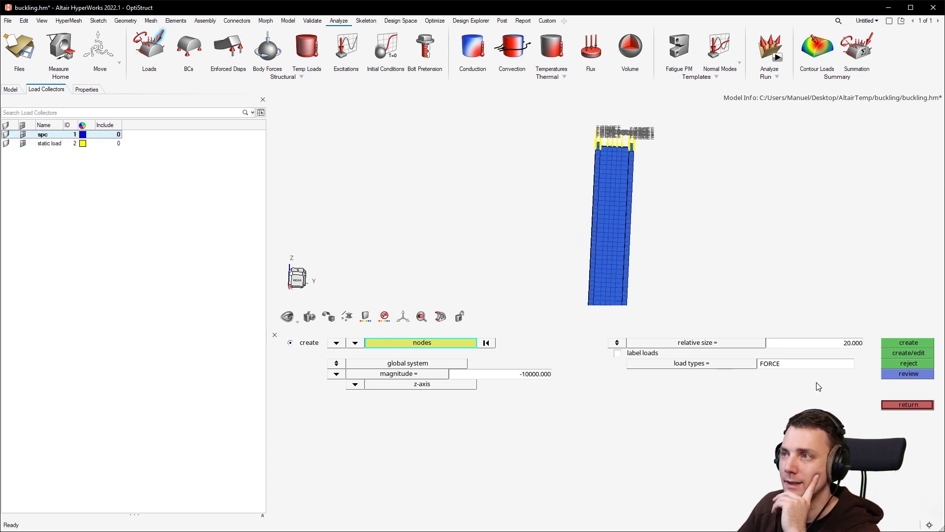
click(926, 406)
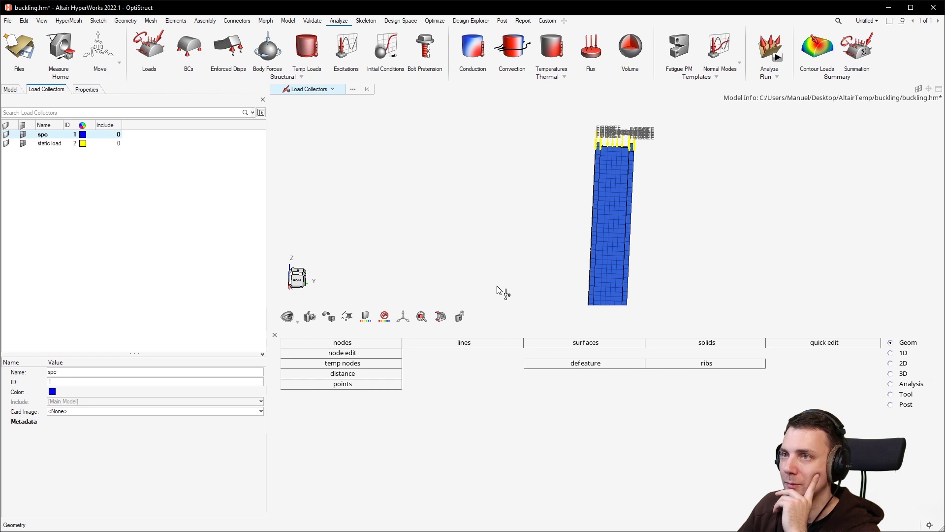
In the Constraints panel, box-select the nodes along the column's bottom edge.
click(189, 48)
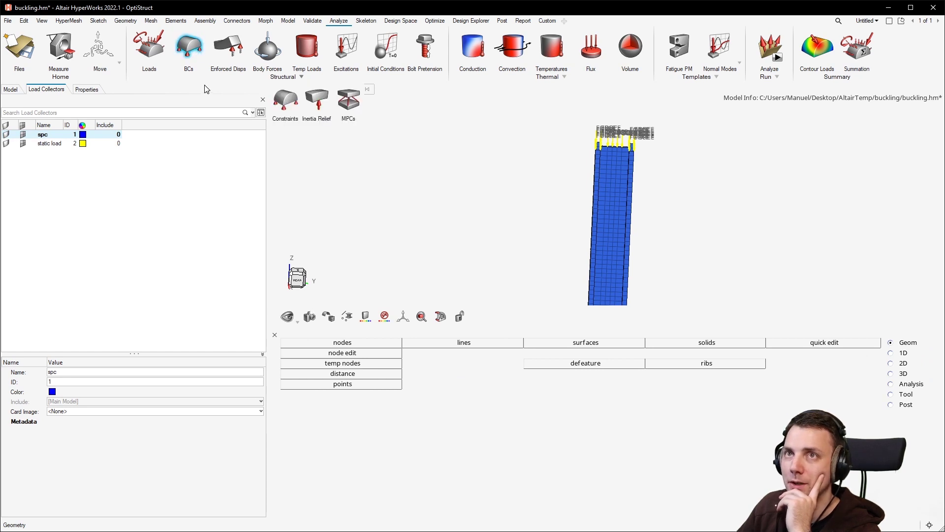
click(276, 107)
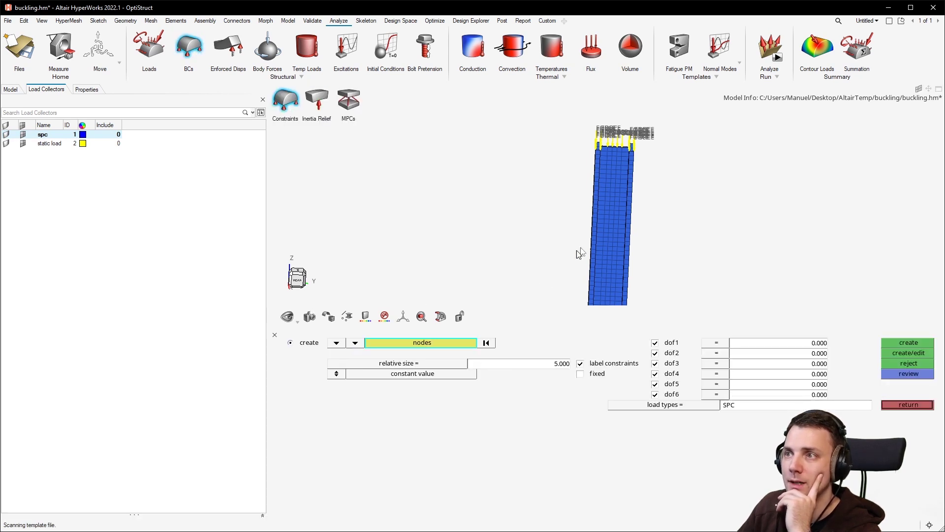
middle_drag(644, 233, 591, 236)
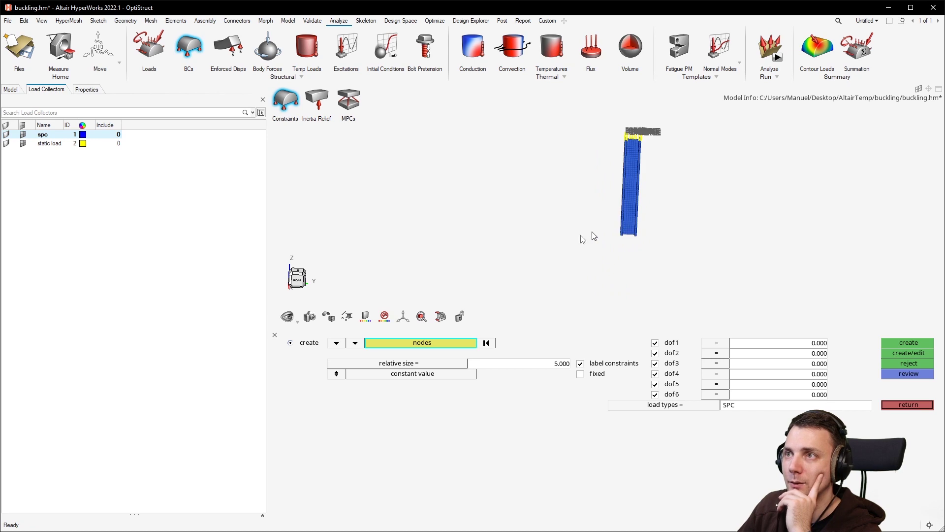
click(310, 280)
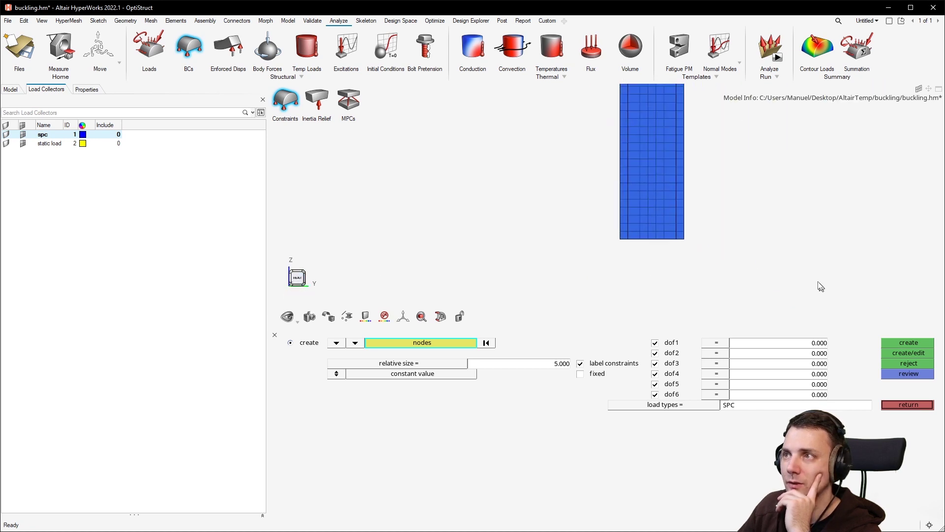
click(622, 232)
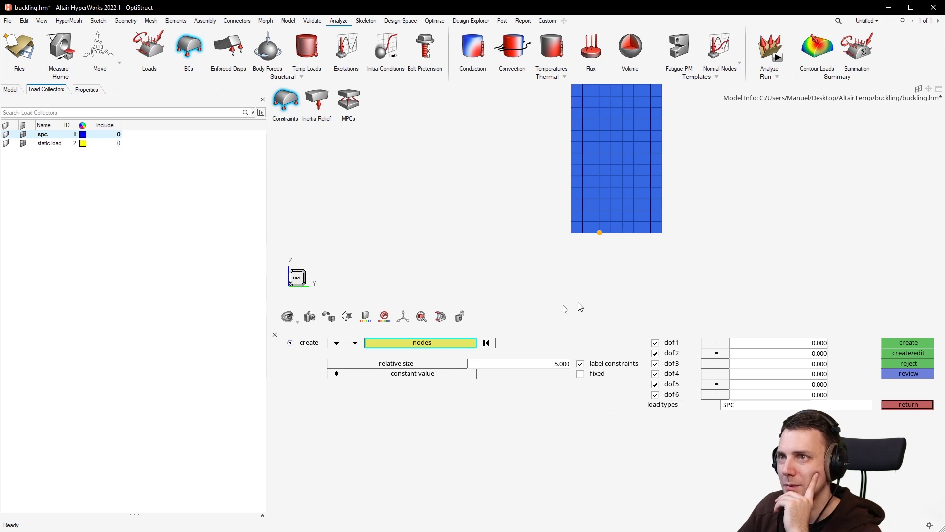
click(486, 343)
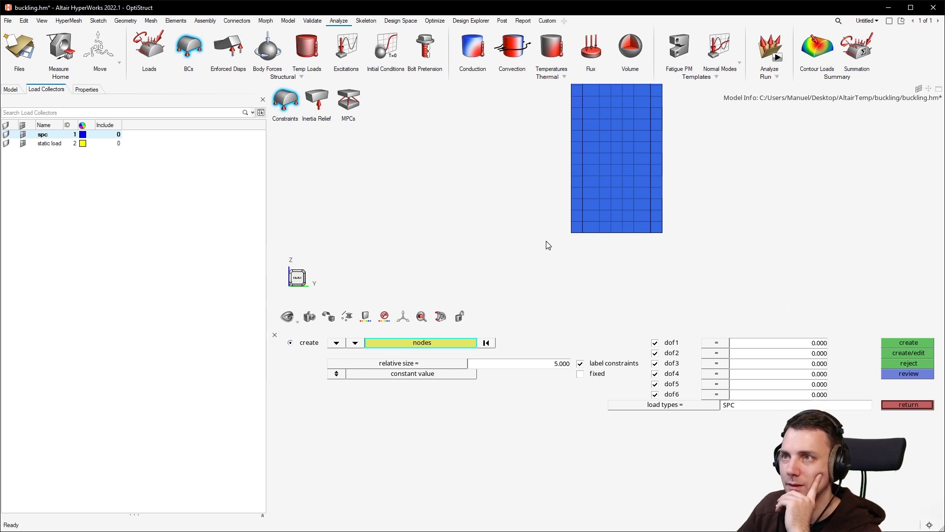
shift+drag(552, 228, 750, 264)
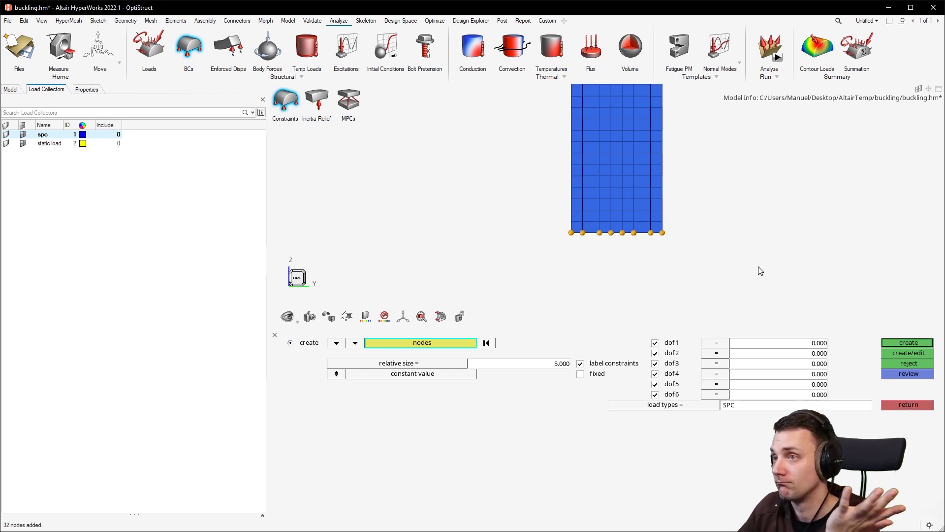
Free the rotational dofs, add remaining end nodes, and create dof1–dof3 constraints.
click(672, 373)
click(672, 384)
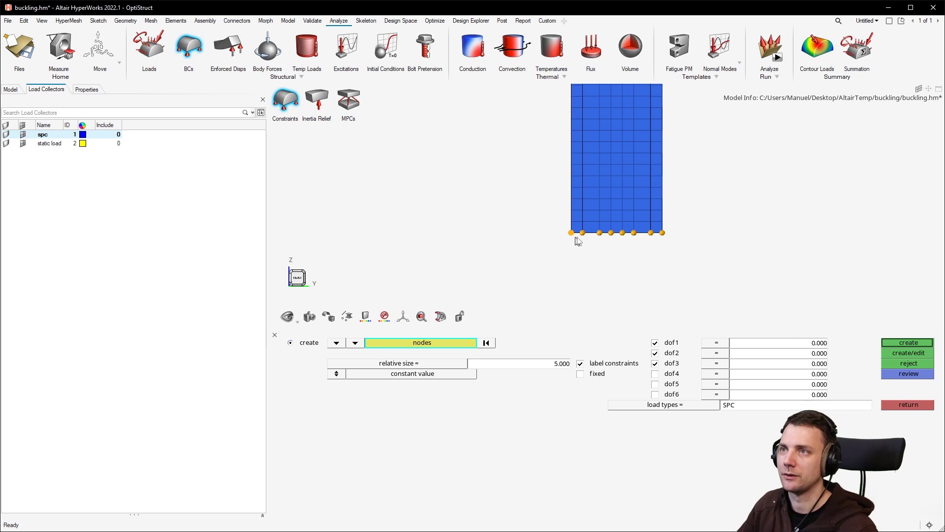
click(581, 202)
key(ctrl+shift+i)
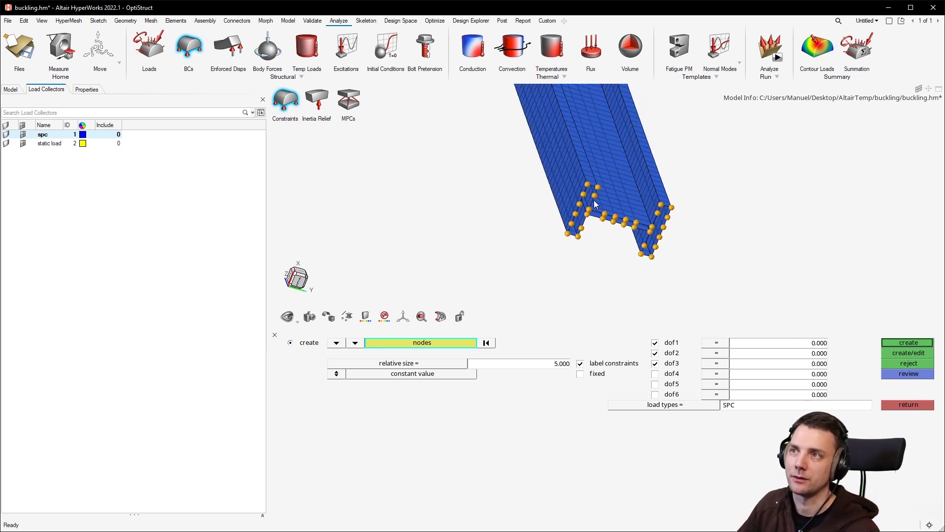
click(630, 209)
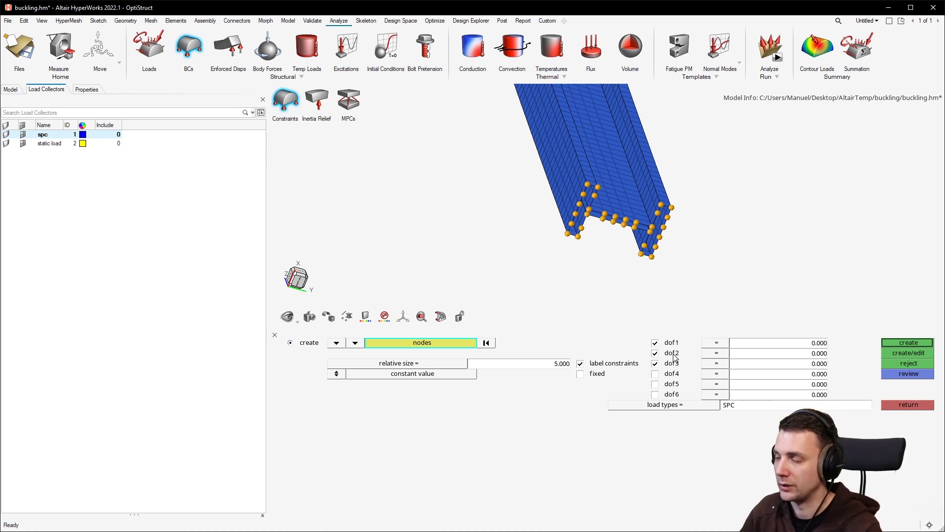
click(915, 342)
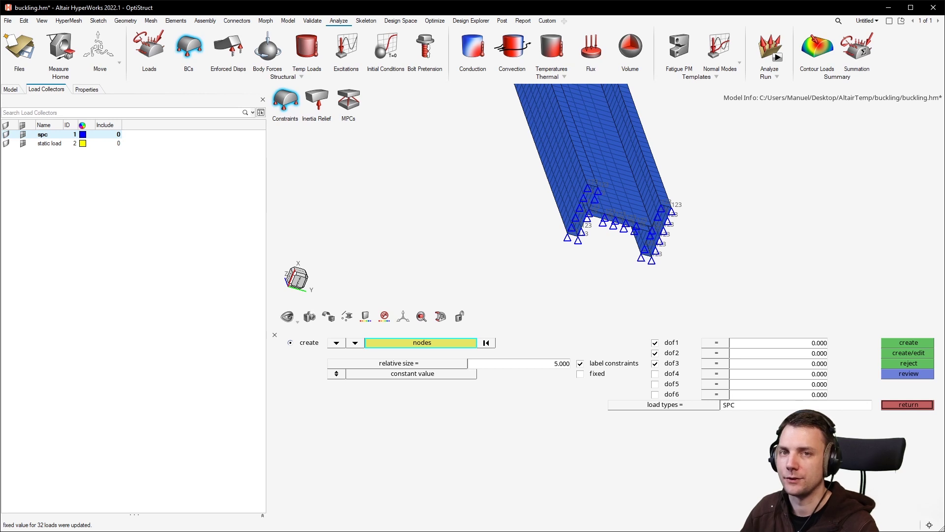
click(908, 404)
Create a new load step, loadstep1, with analysis type Linear Static.
click(11, 89)
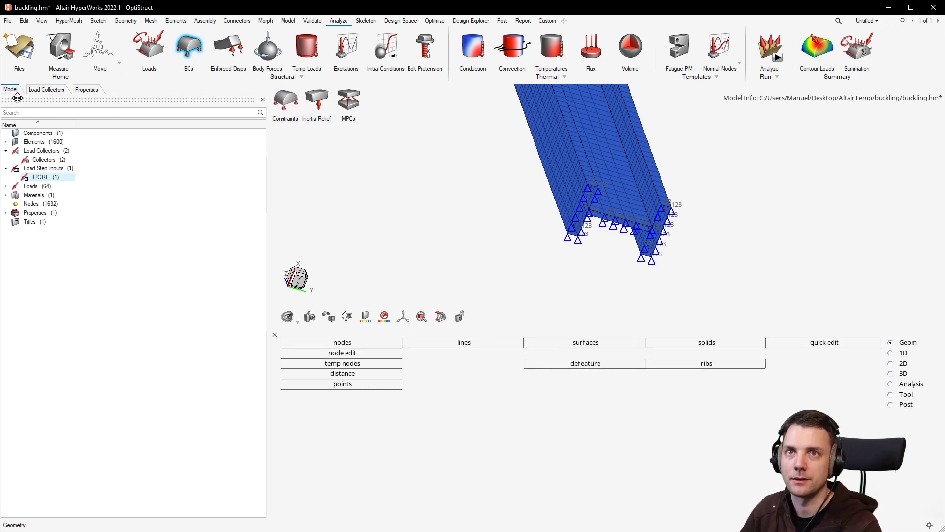
right_click(97, 229)
mouse_move(135, 231)
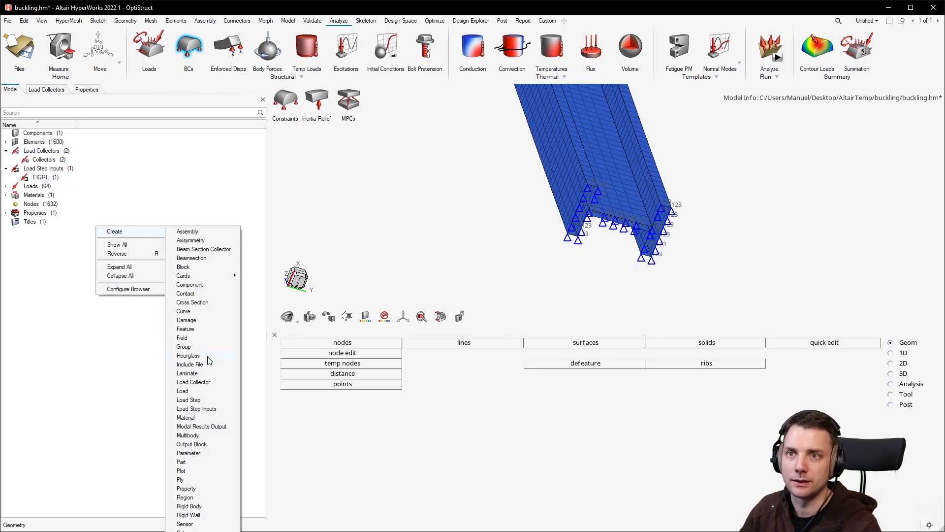
click(220, 401)
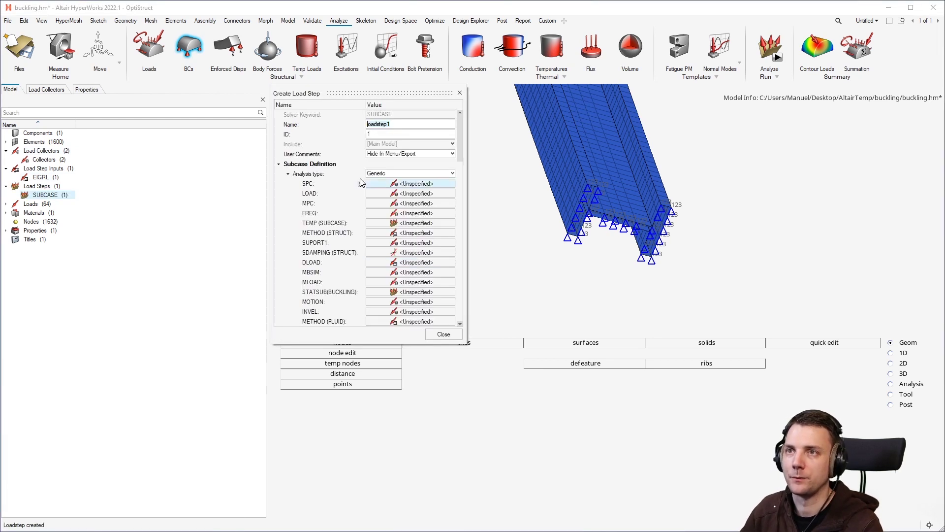
click(408, 174)
scroll(407, 181, up, 3)
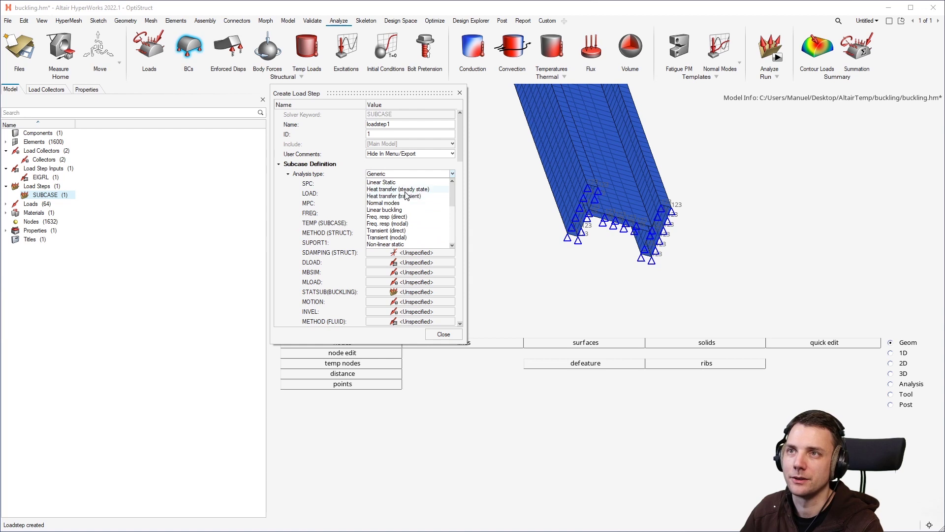
click(400, 183)
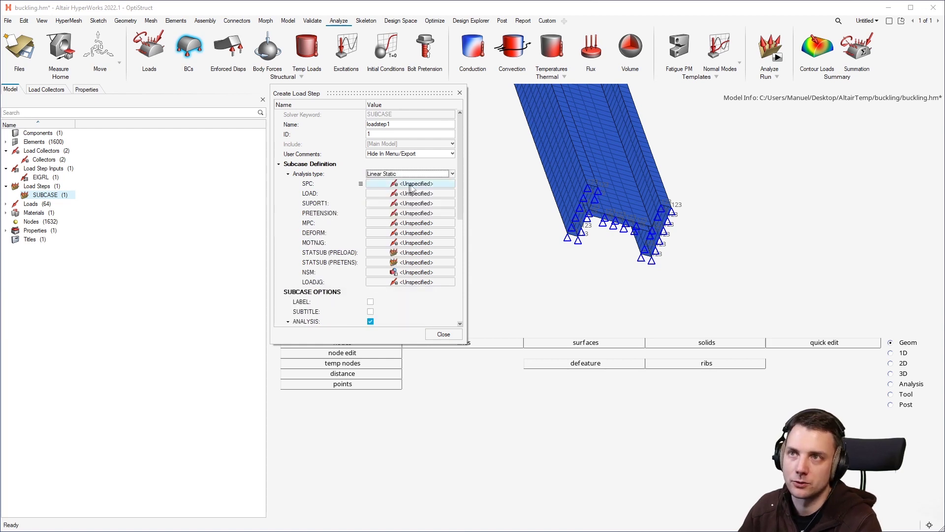
Assign spc as the step's SPC and static load as its LOAD.
click(418, 184)
click(420, 193)
click(408, 233)
click(605, 325)
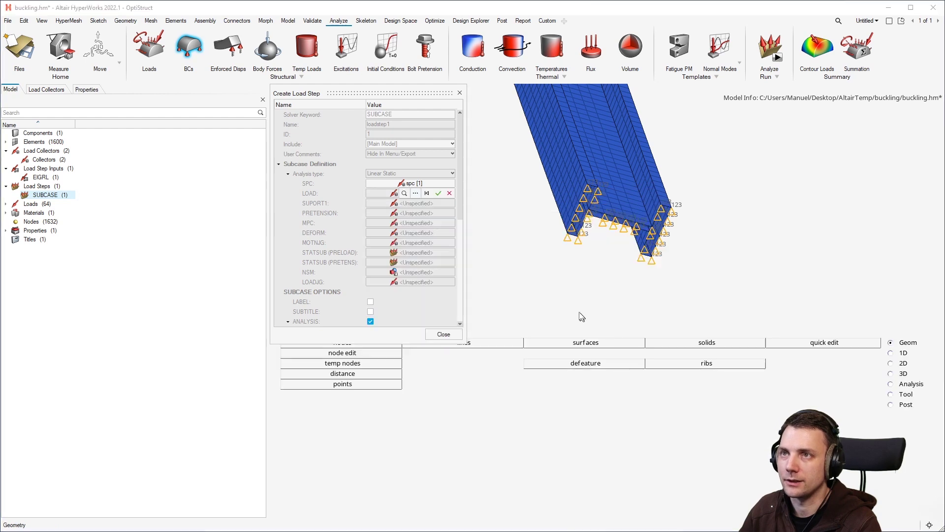
click(422, 194)
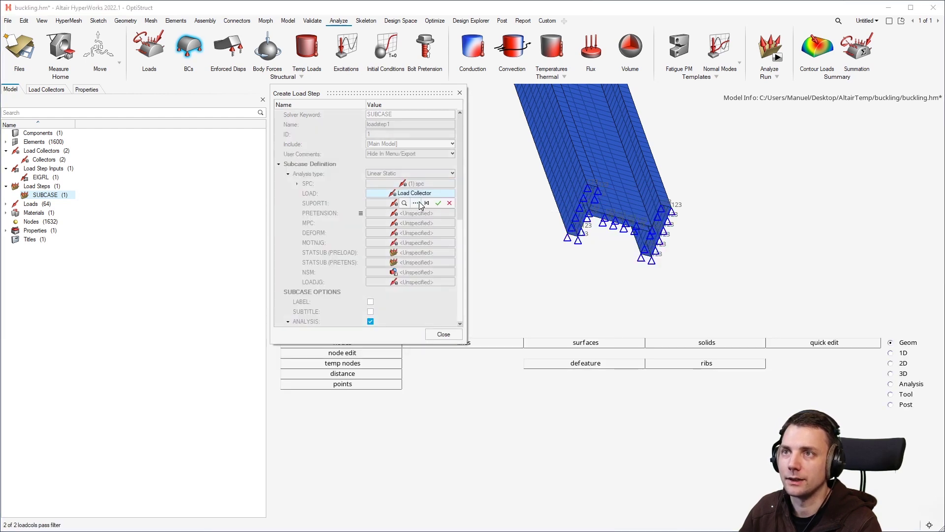
click(416, 203)
click(397, 255)
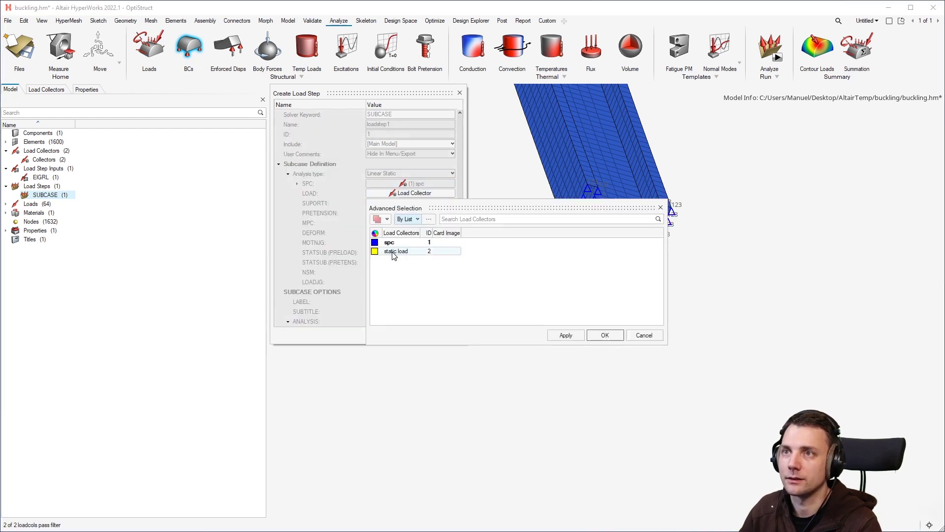
click(602, 333)
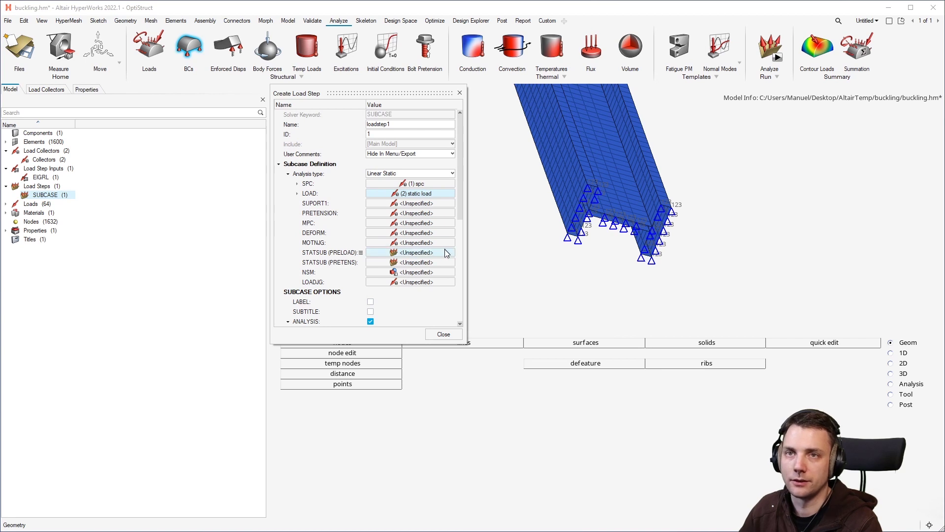
click(449, 334)
Create a second load step named 'buckling' with the Linear buckling analysis type.
right_click(183, 239)
mouse_move(216, 243)
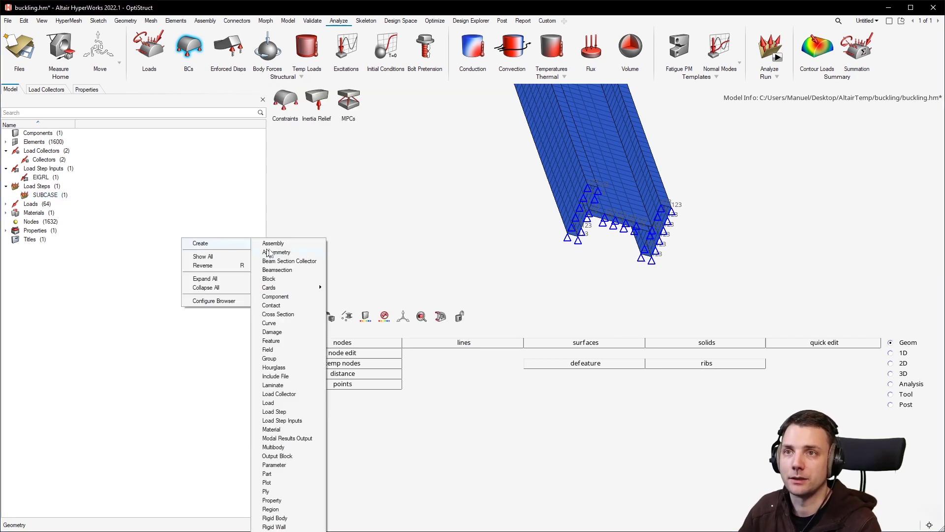
click(303, 413)
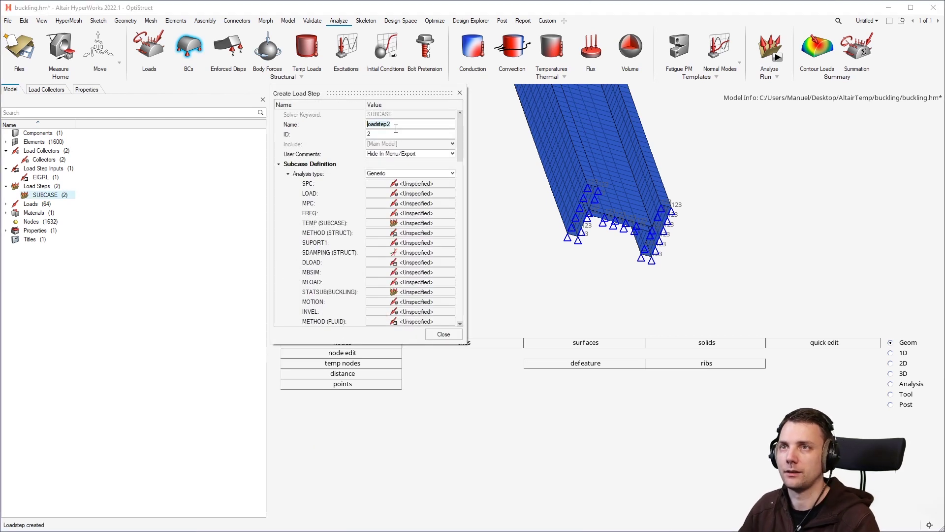
text(buckling)
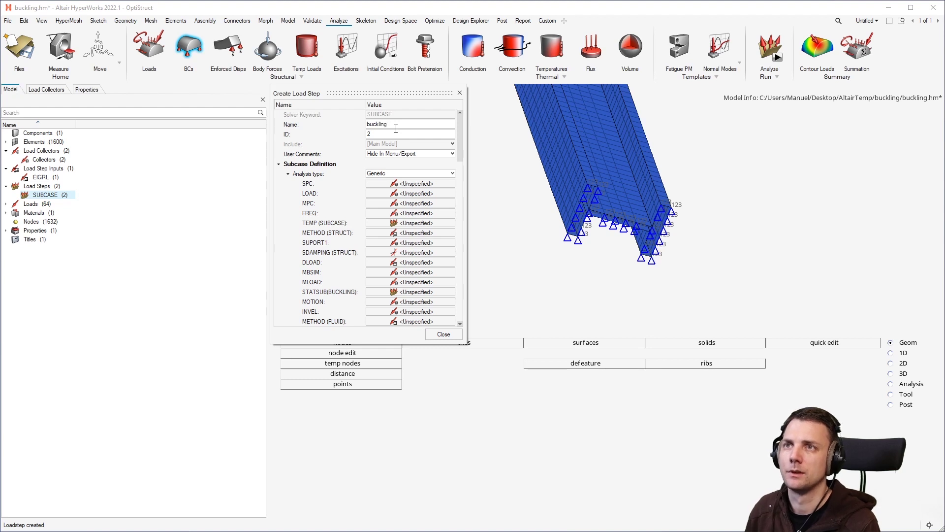
click(411, 183)
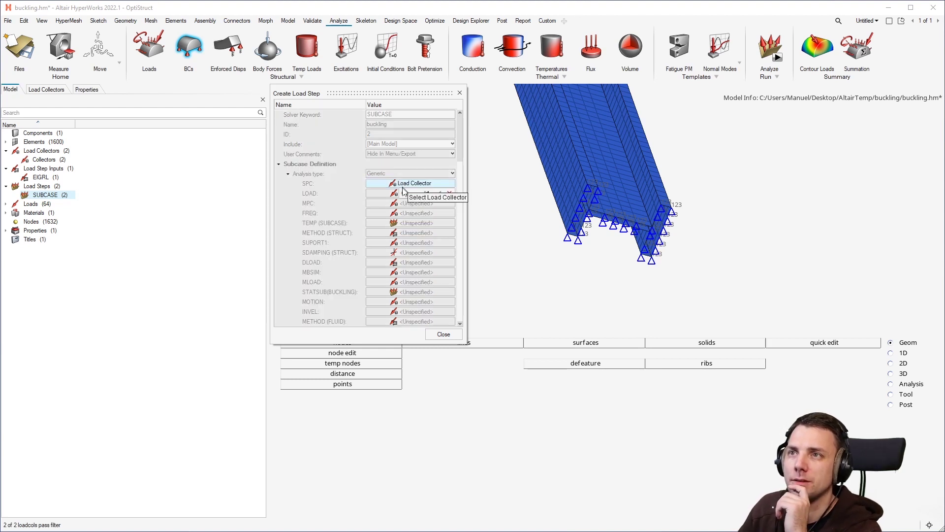
click(436, 193)
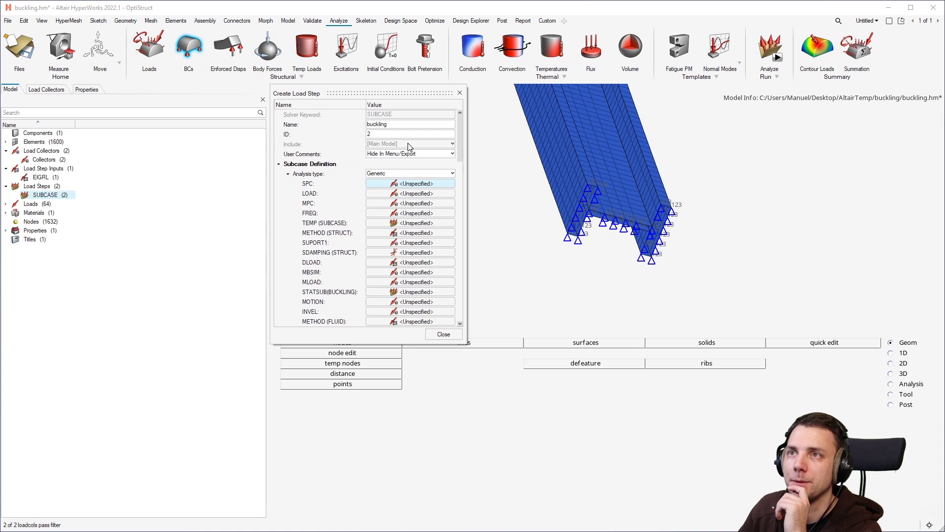
click(412, 173)
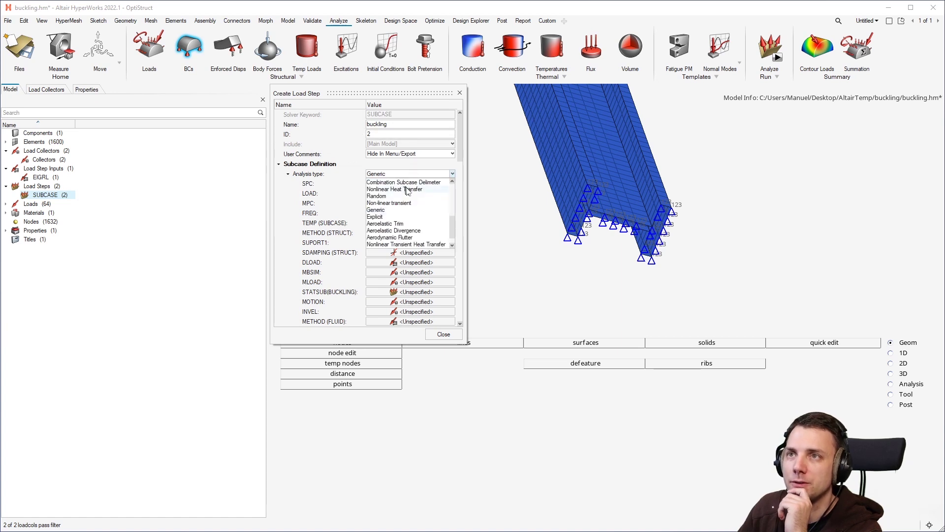
scroll(413, 194, up, 5)
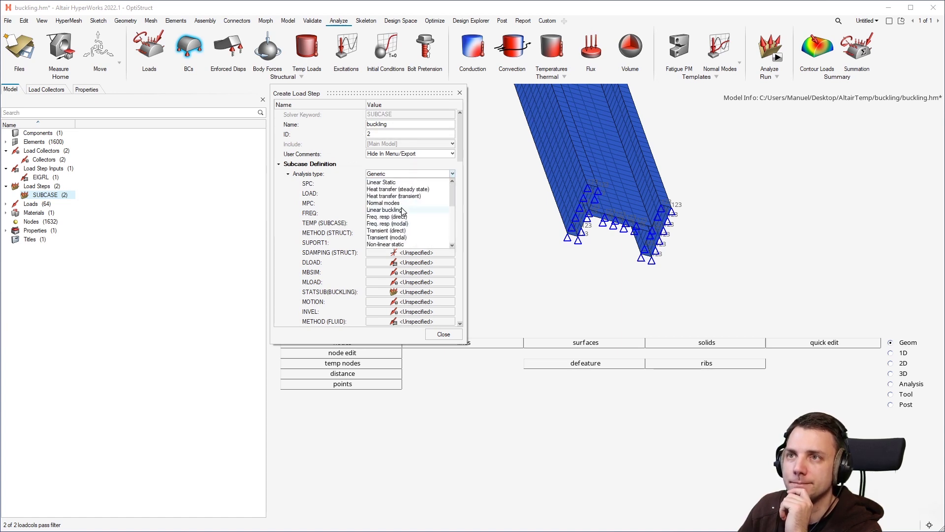
click(402, 210)
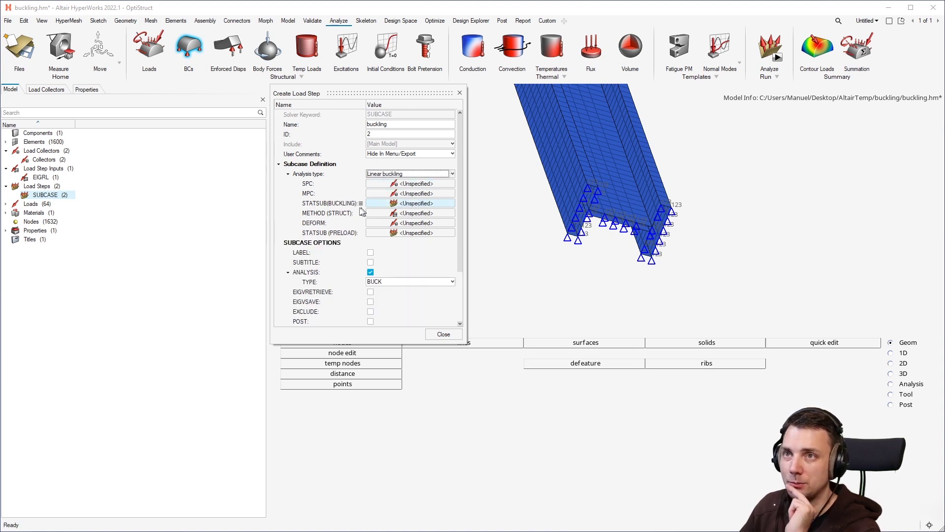
Set STATSUB(BUCKLING) to loadstep1.
click(398, 204)
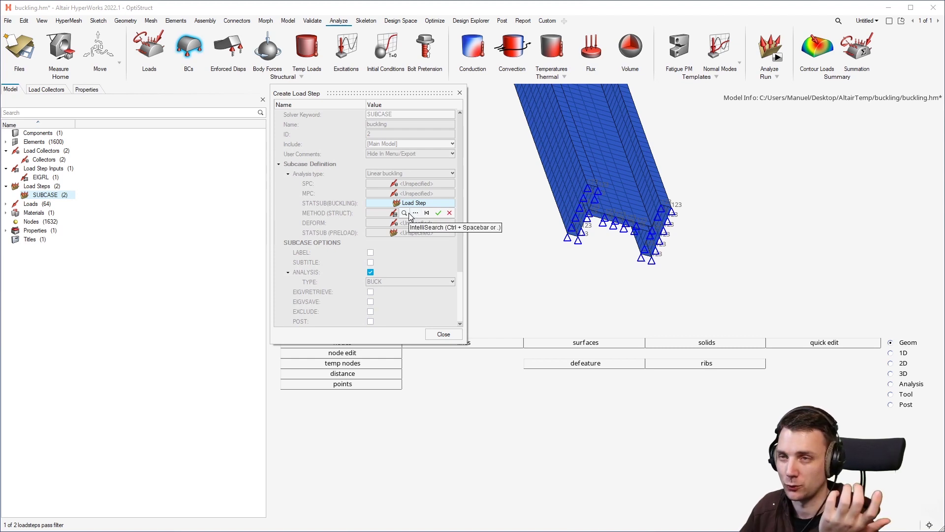
click(413, 213)
click(408, 215)
click(416, 206)
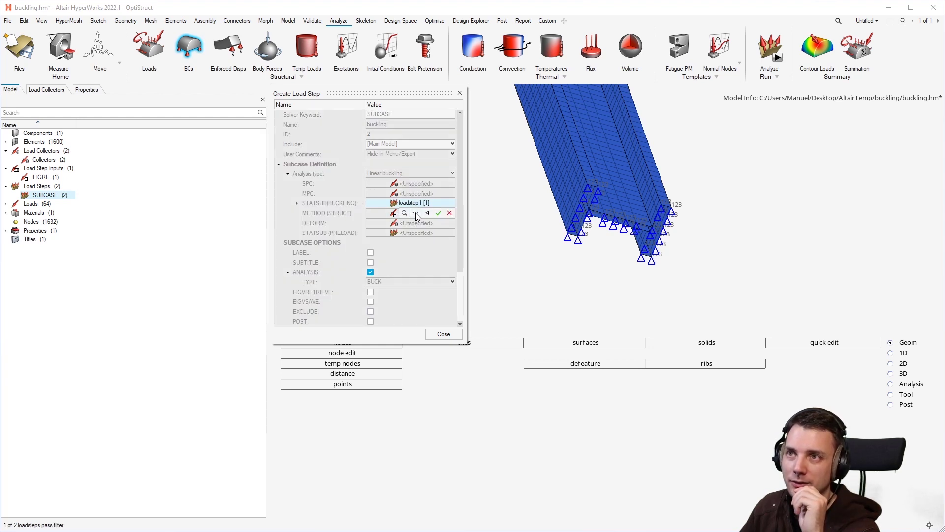
click(416, 213)
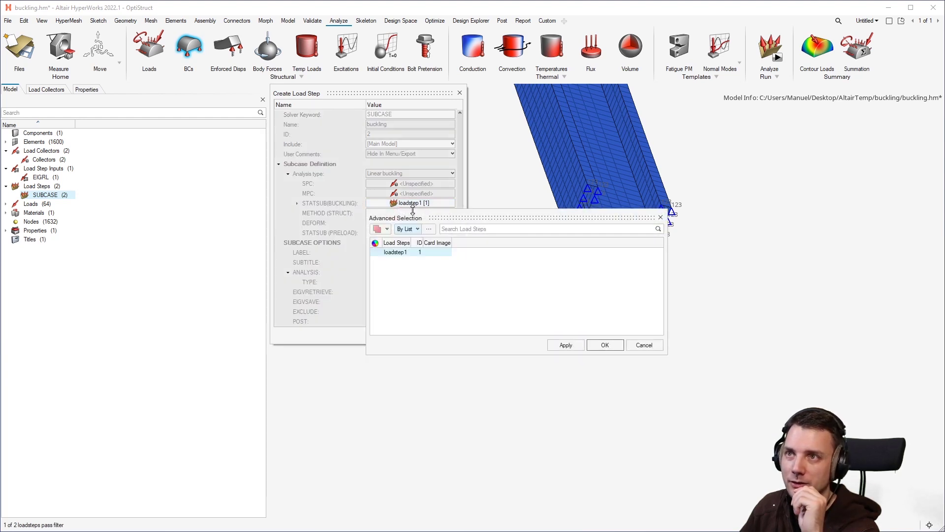
click(604, 345)
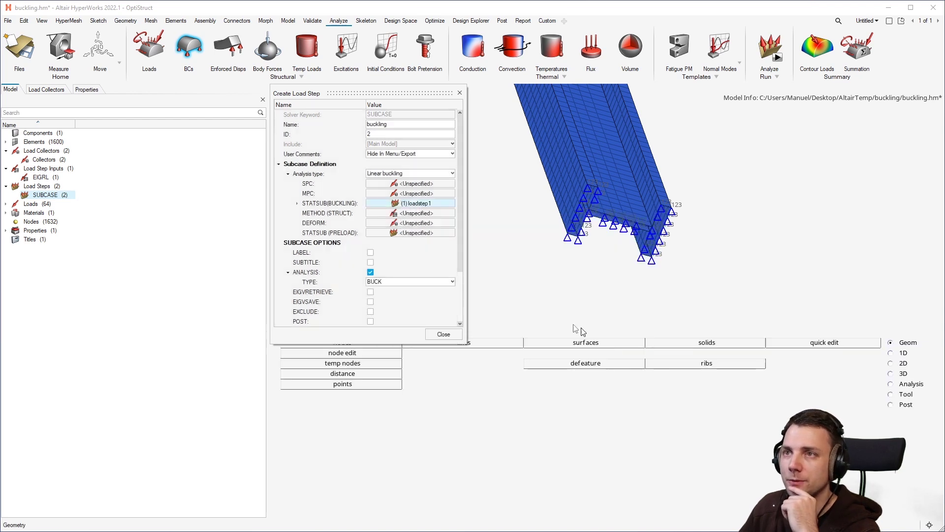
Set METHOD(STRUCT) to the eigrl eigenvalue card.
click(416, 212)
click(417, 223)
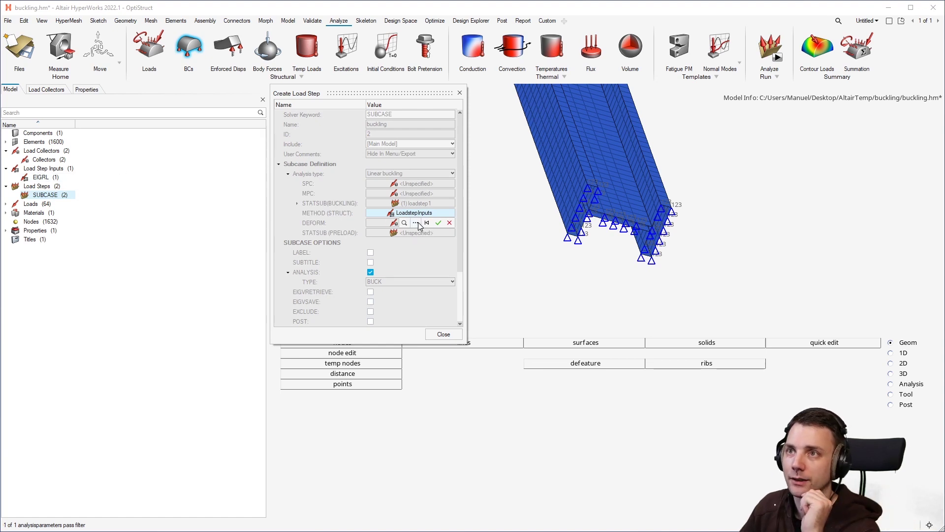
click(418, 225)
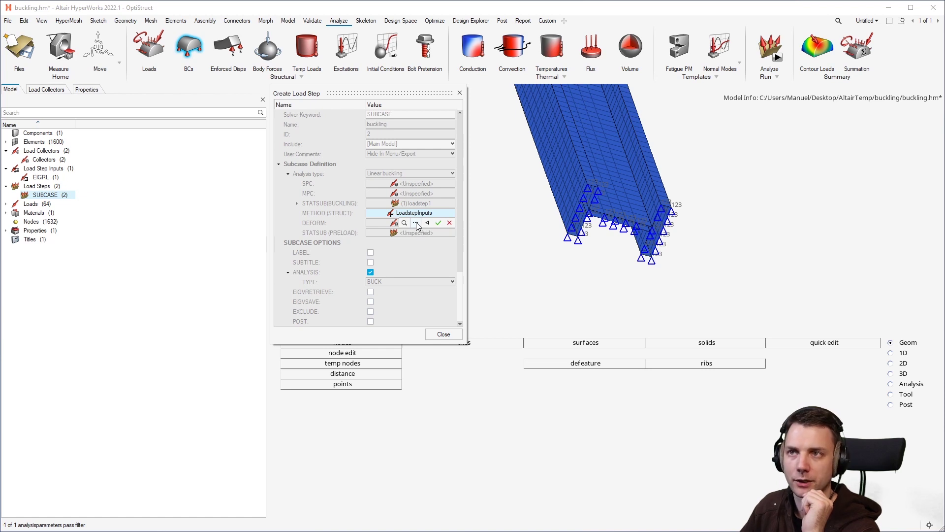
click(400, 262)
click(620, 359)
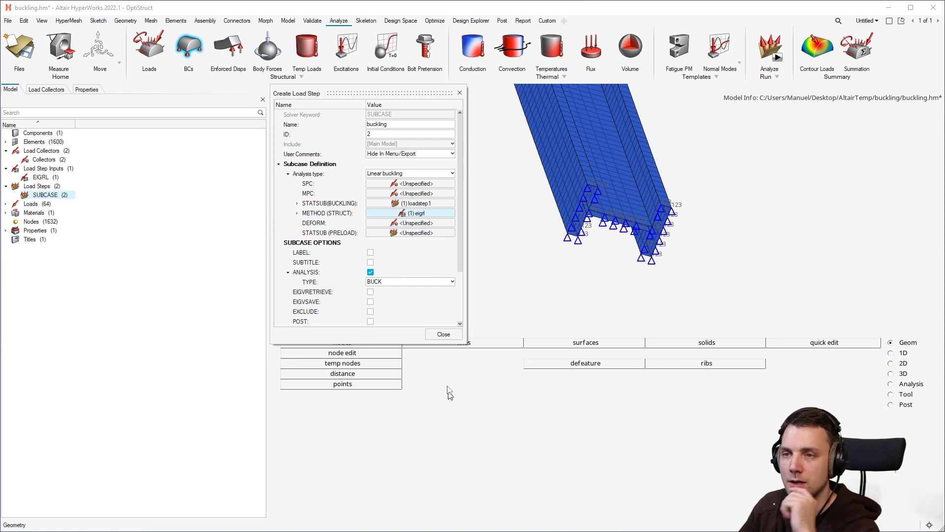
Export the model as buckling_done1.fem and launch the OptiStruct solve.
click(444, 334)
click(891, 388)
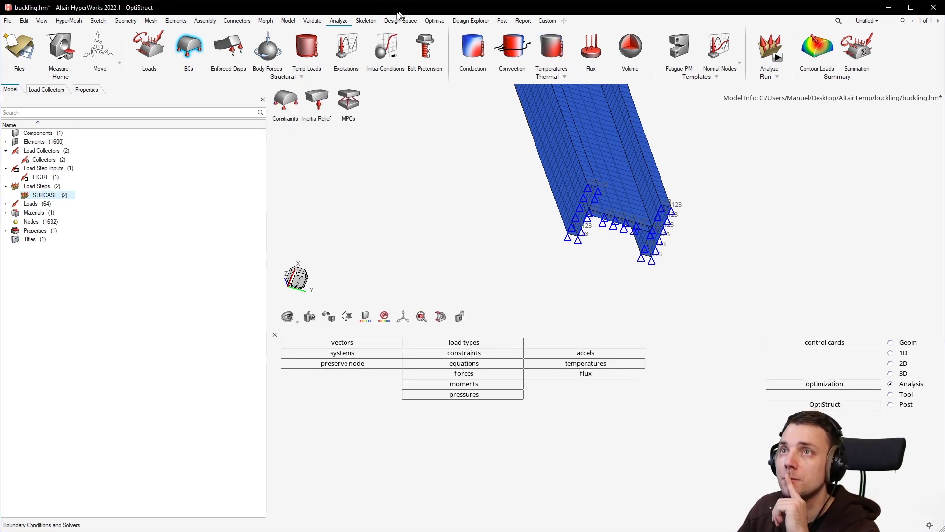
click(777, 59)
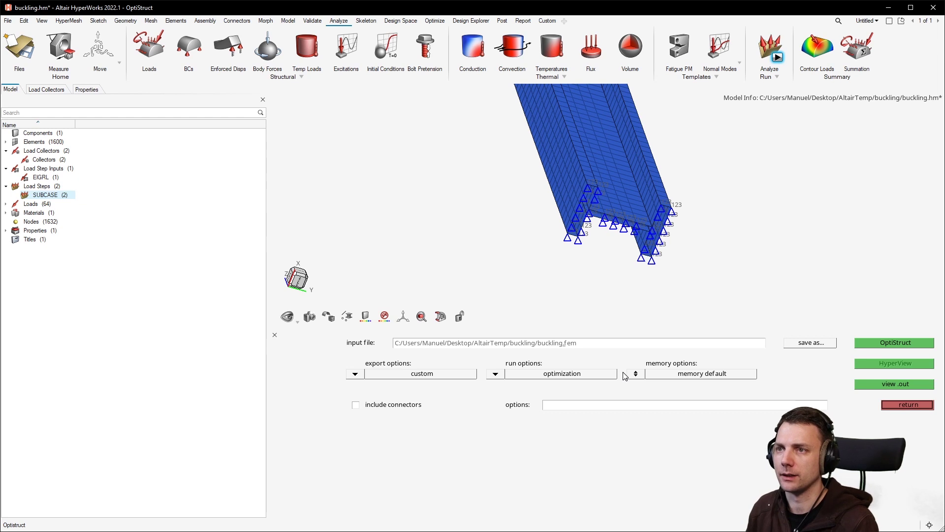
text(_done1)
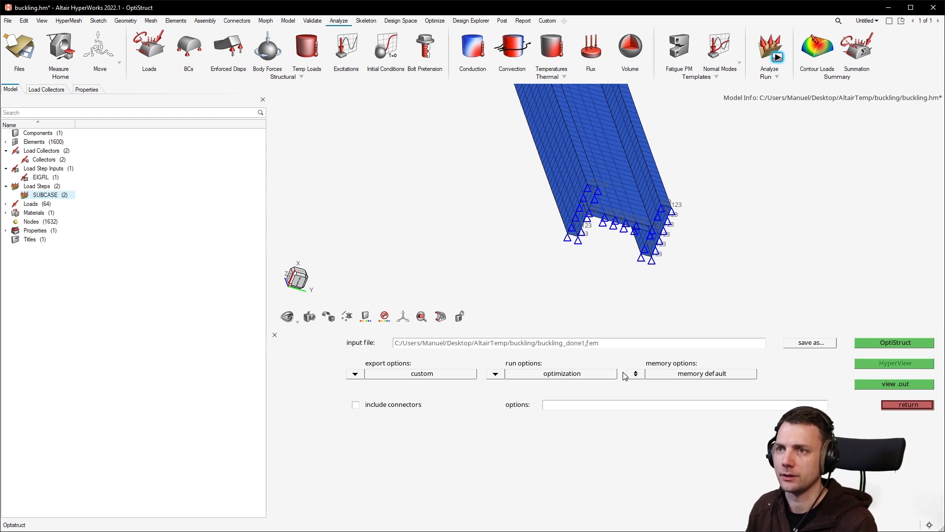
click(900, 344)
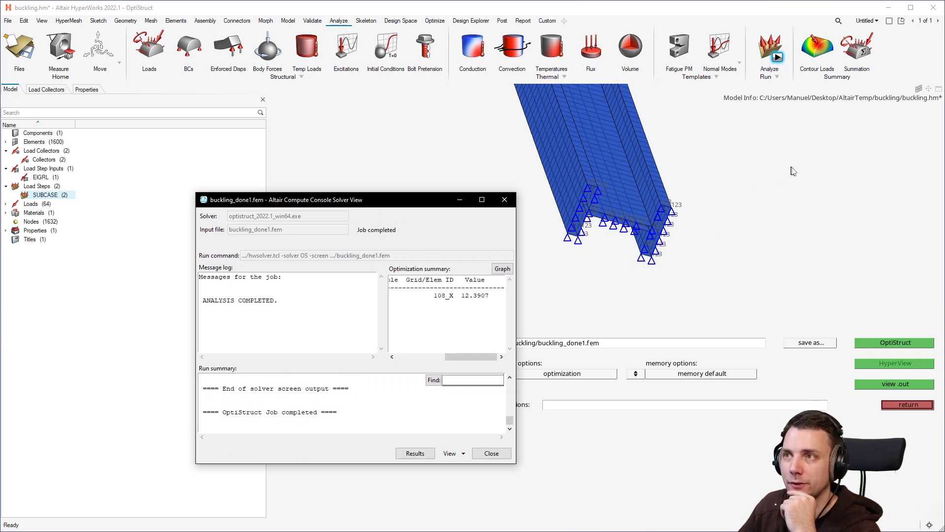
click(734, 266)
middle_drag(669, 192, 734, 217)
scroll(734, 217, down, 2)
scroll(688, 159, up, 5)
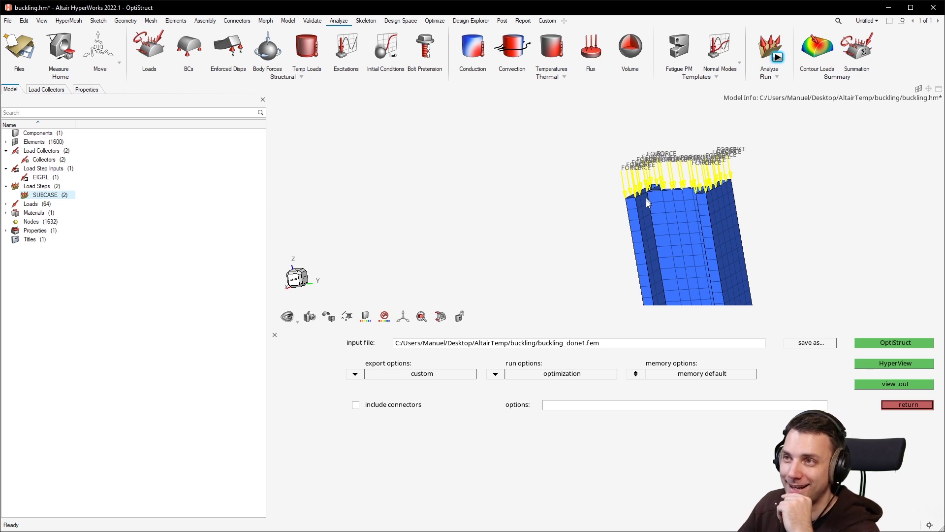
middle_drag(678, 214, 675, 194)
scroll(677, 196, up, 3)
scroll(691, 229, down, 2)
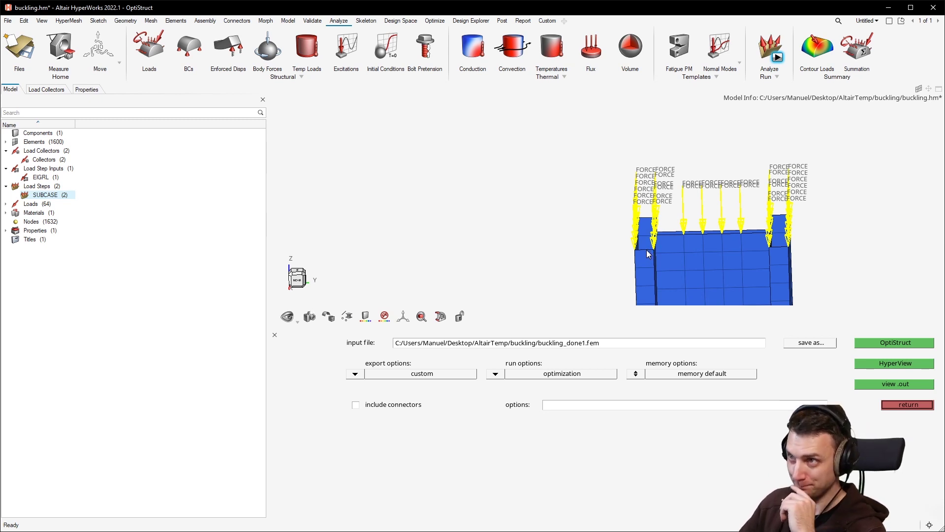
ctrl+drag(646, 255, 692, 202)
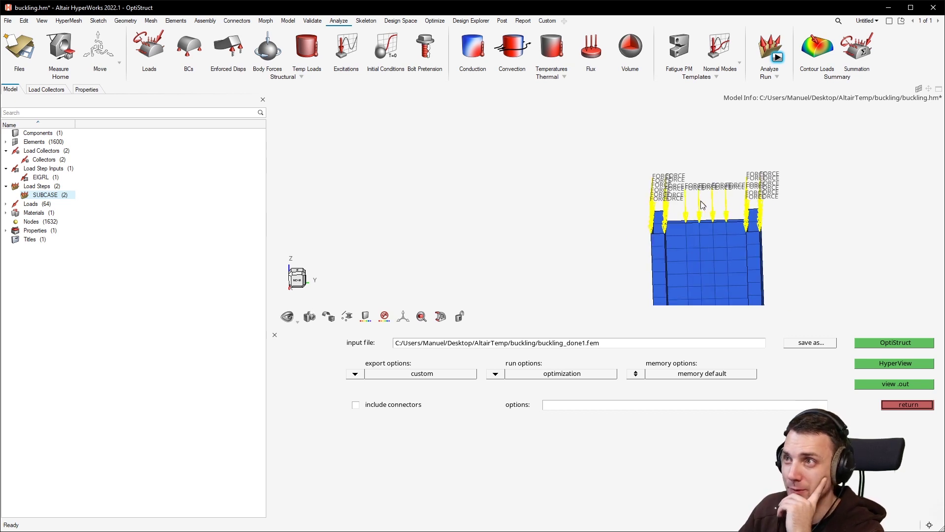
ctrl+drag(628, 195, 633, 196)
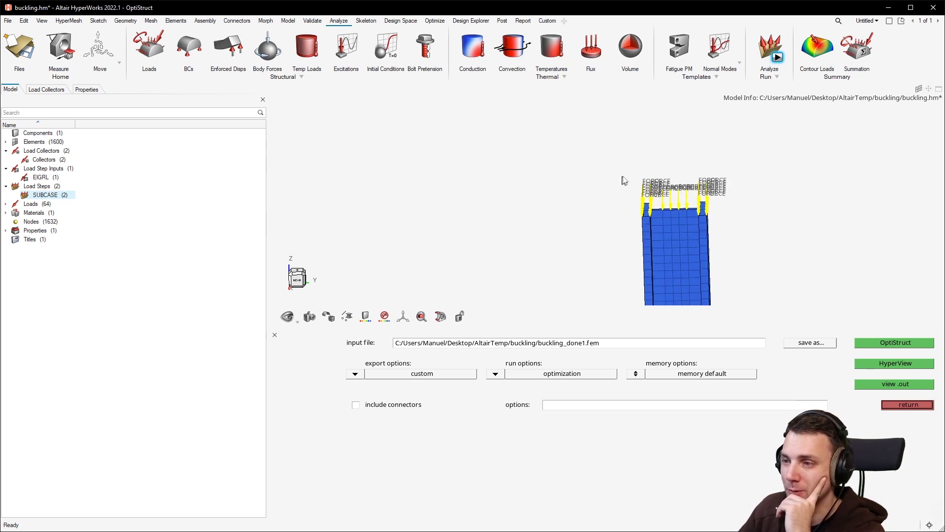
ctrl+drag(703, 202, 711, 224)
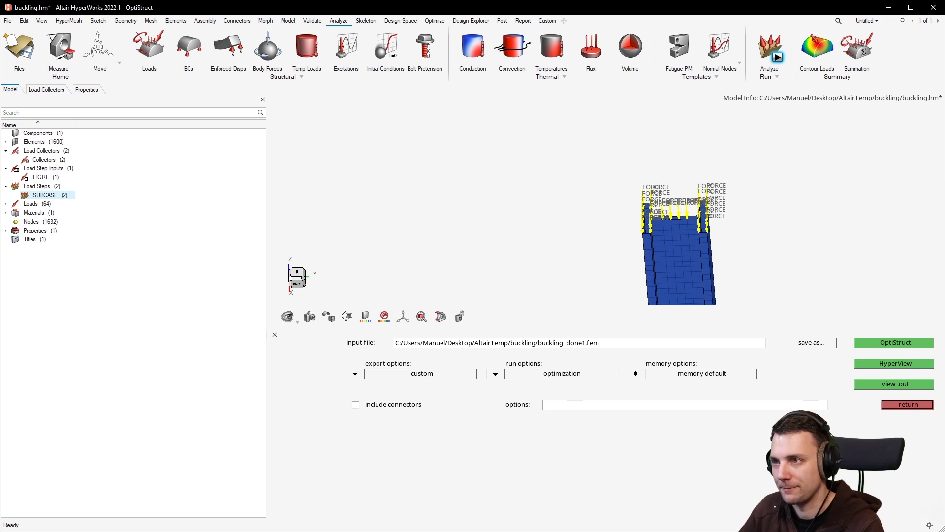
key(alt+Tab)
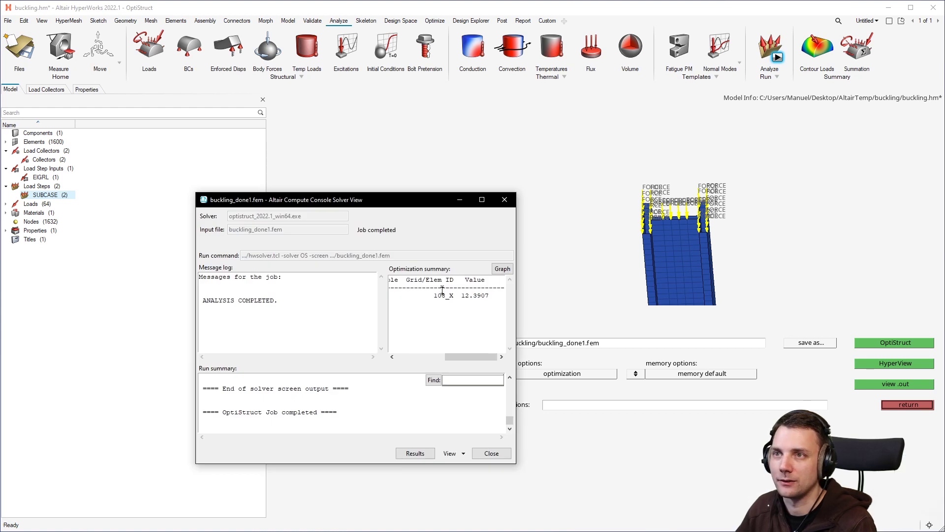
Launch HyperView from the solver console with the buckling_done1.h3d results.
click(415, 452)
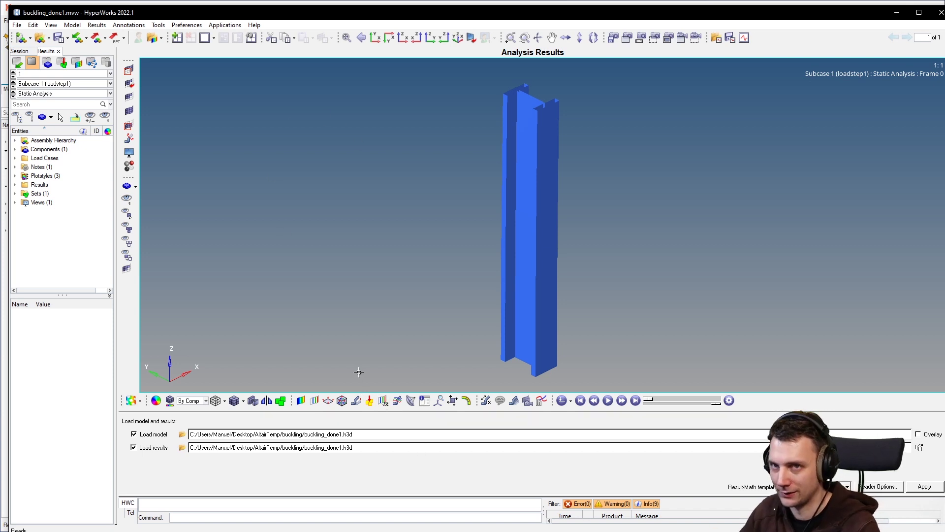
Plot the displacement contour, then the Element Stresses von Mises (Max) contour on the beam.
click(301, 400)
click(399, 485)
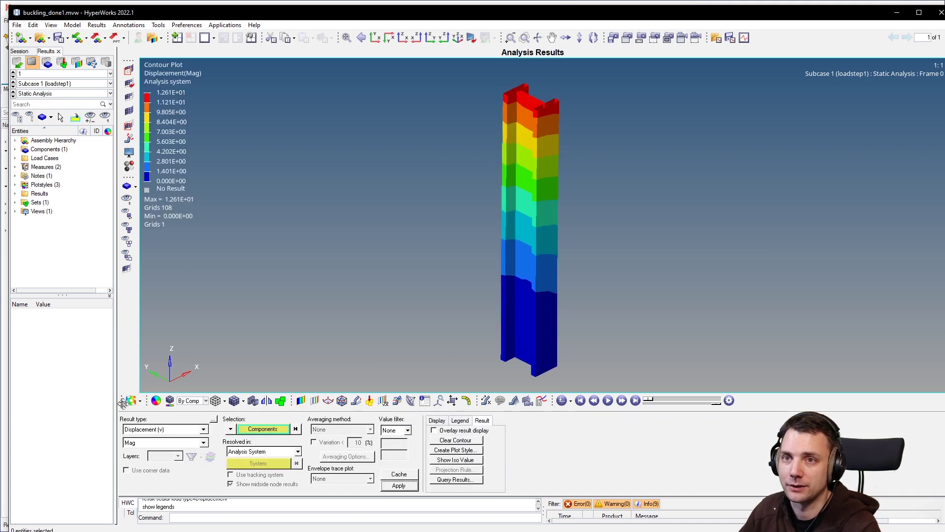
click(203, 429)
click(185, 444)
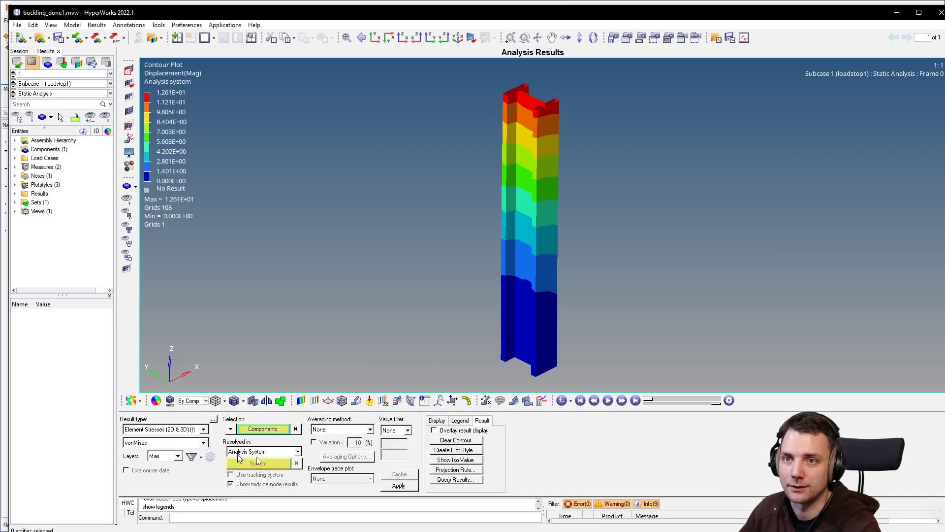
click(409, 490)
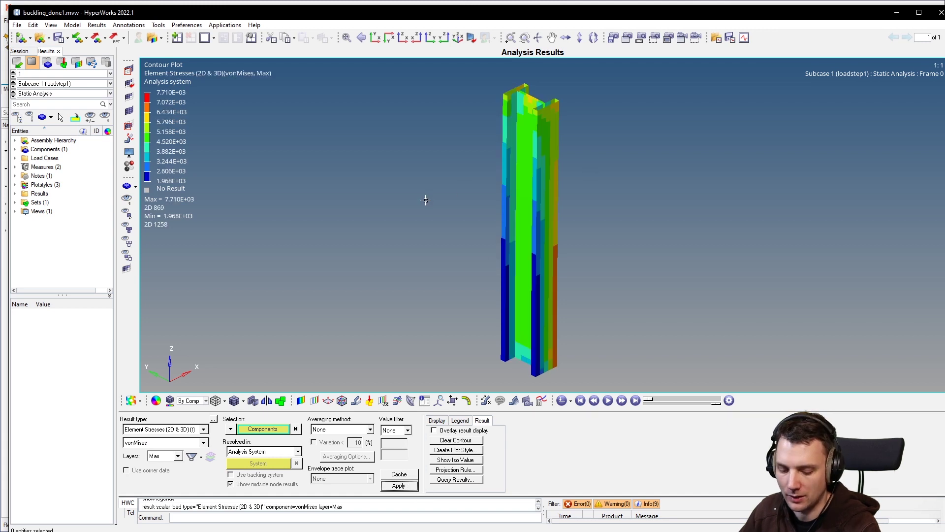
Switch to Subcase 2 (buckling), Mode 1 at F = 8.150567E-02.
click(86, 84)
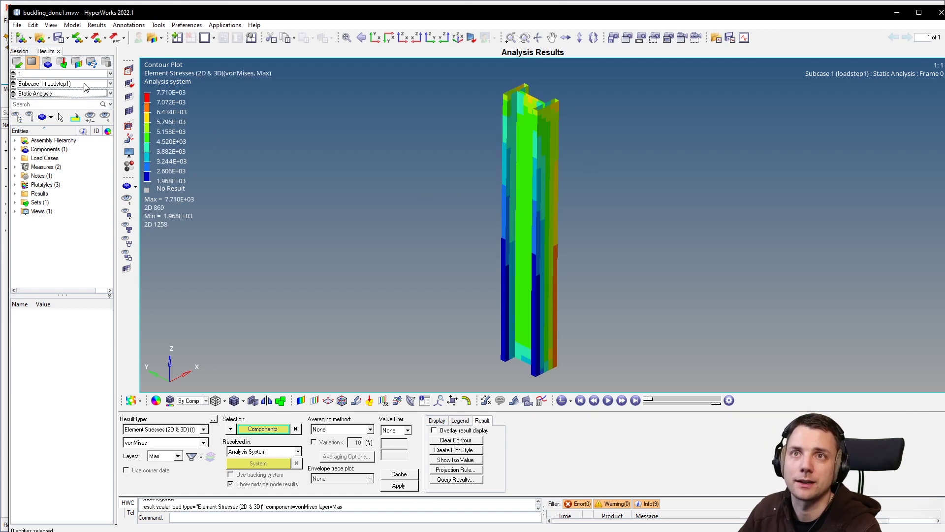
click(86, 85)
click(65, 100)
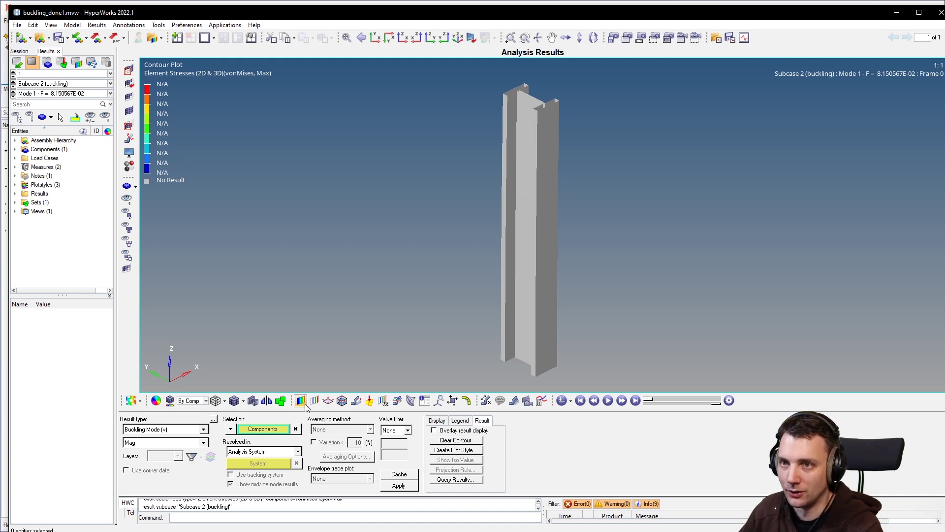
click(399, 485)
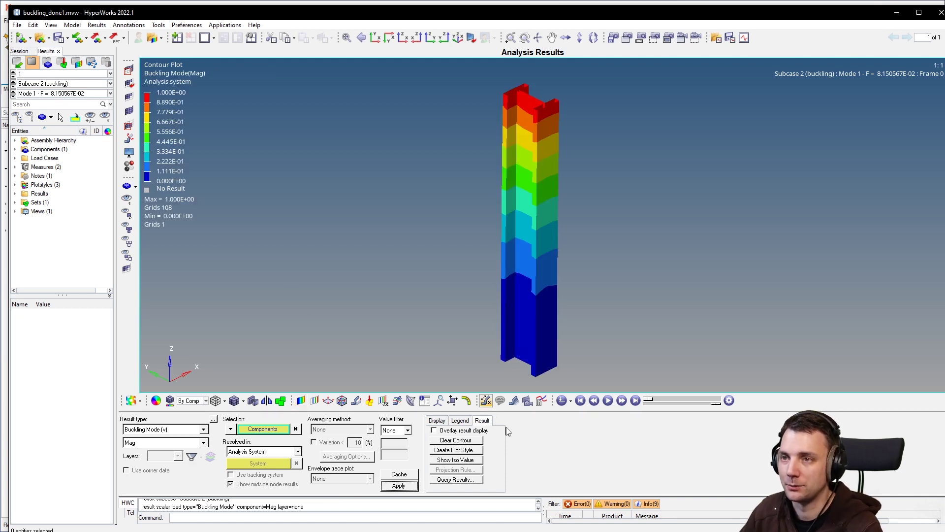
click(356, 400)
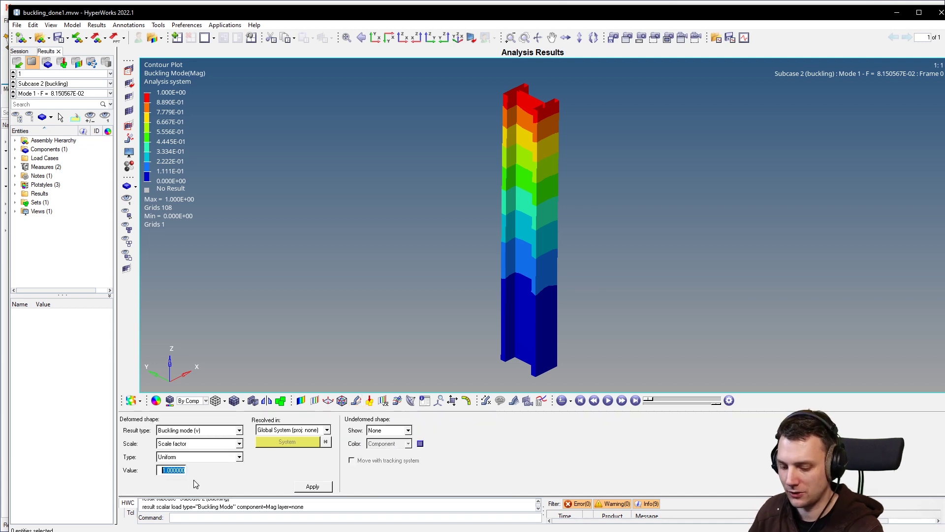
text(10)
click(323, 486)
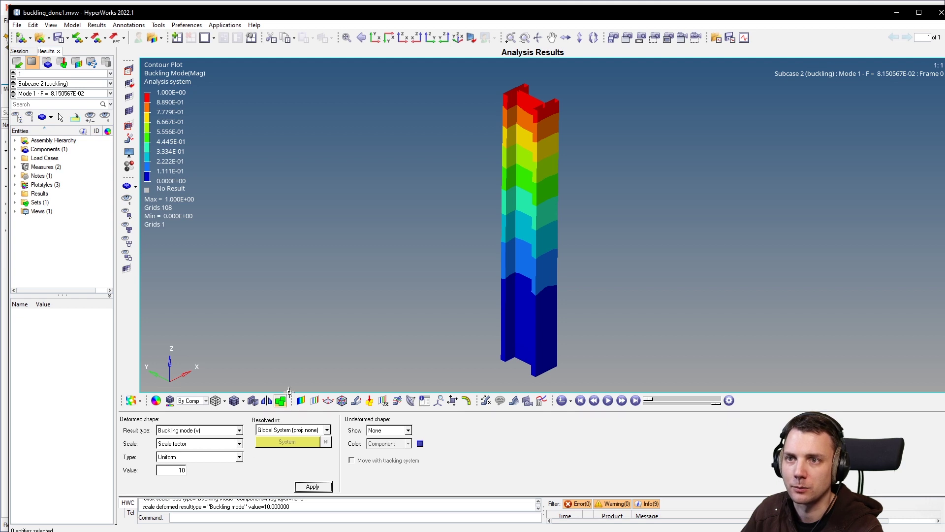
click(621, 401)
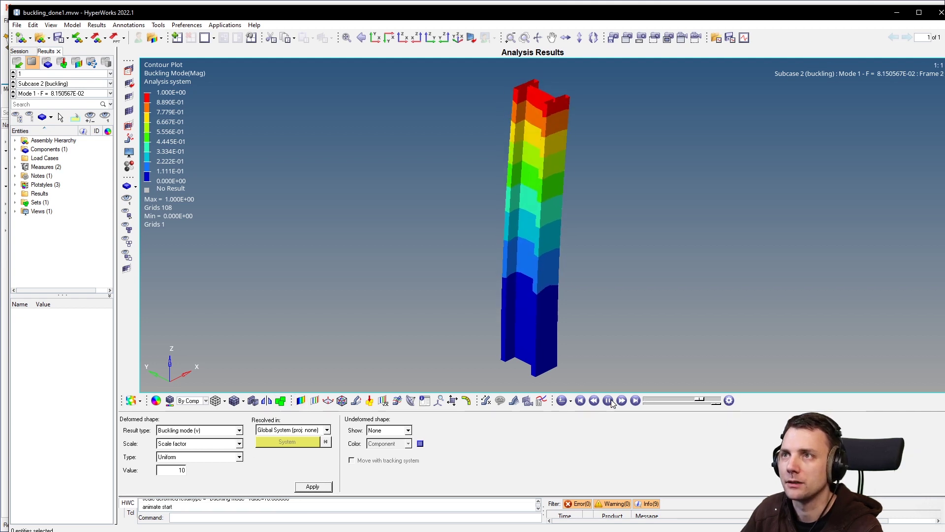
click(408, 430)
click(389, 447)
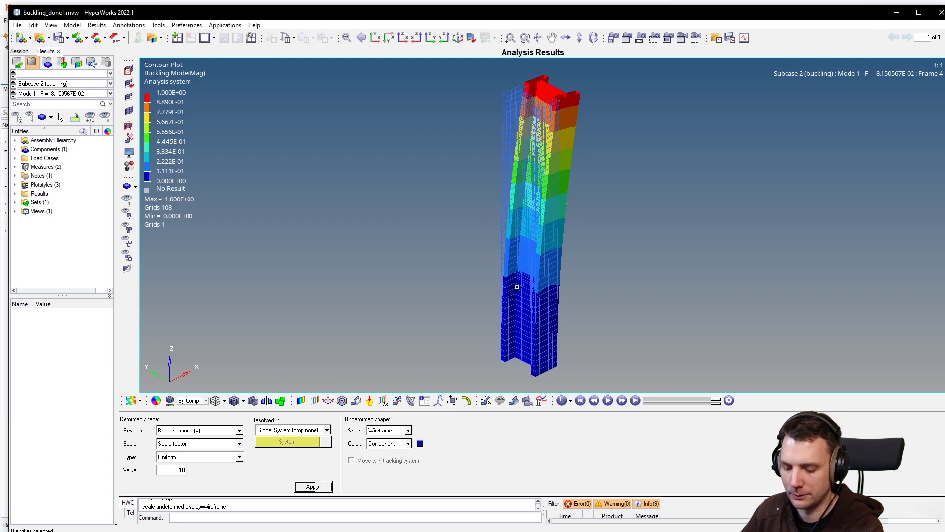
ctrl+drag(547, 247, 600, 262)
mouse_move(715, 403)
mouse_down()
mouse_move(694, 400)
mouse_move(716, 400)
mouse_up()
ctrl+drag(497, 261, 601, 320)
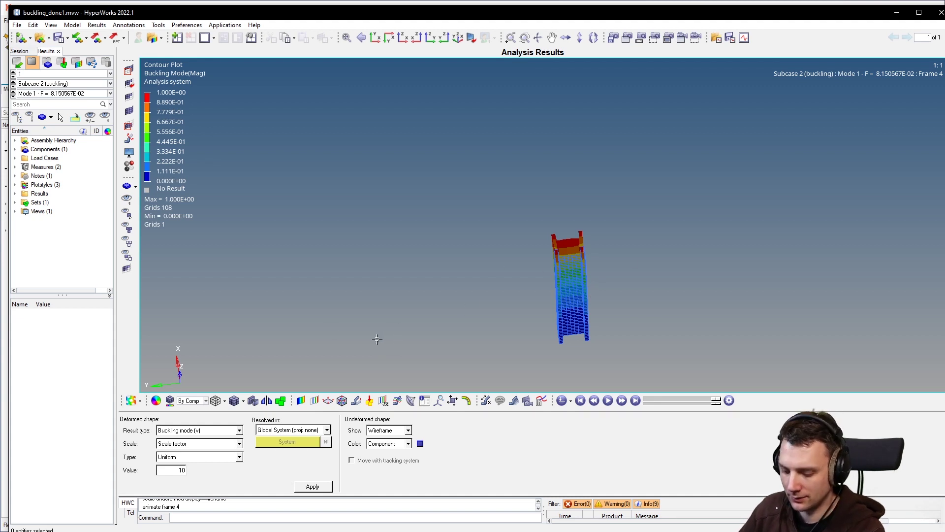
ctrl+drag(629, 270, 675, 240)
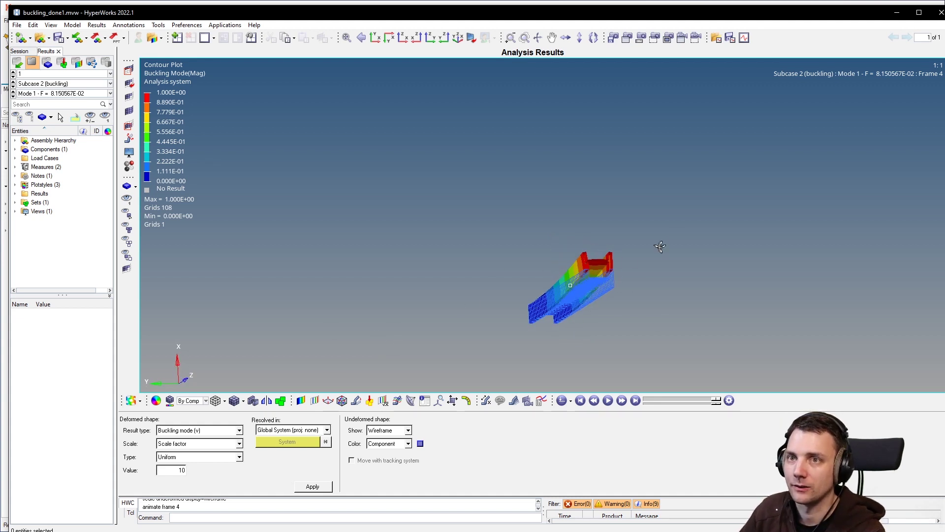
ctrl+drag(666, 245, 705, 209)
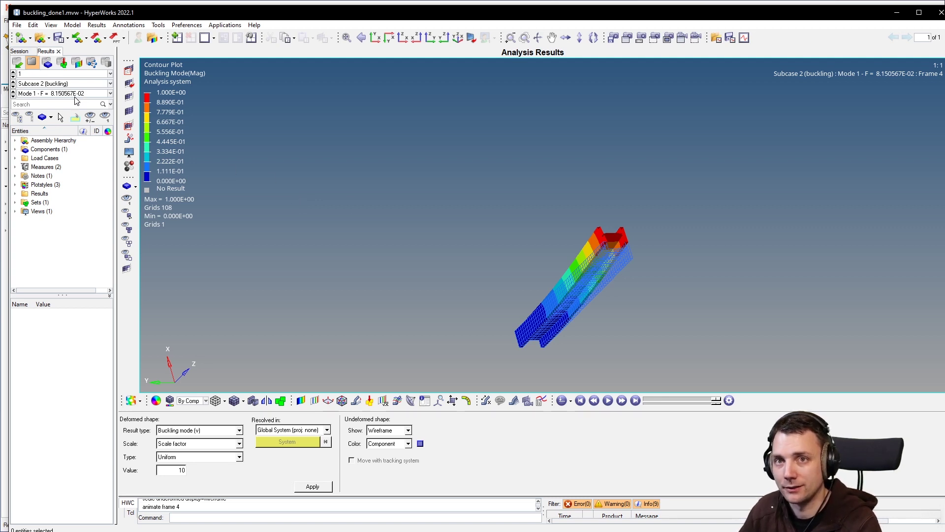
click(94, 122)
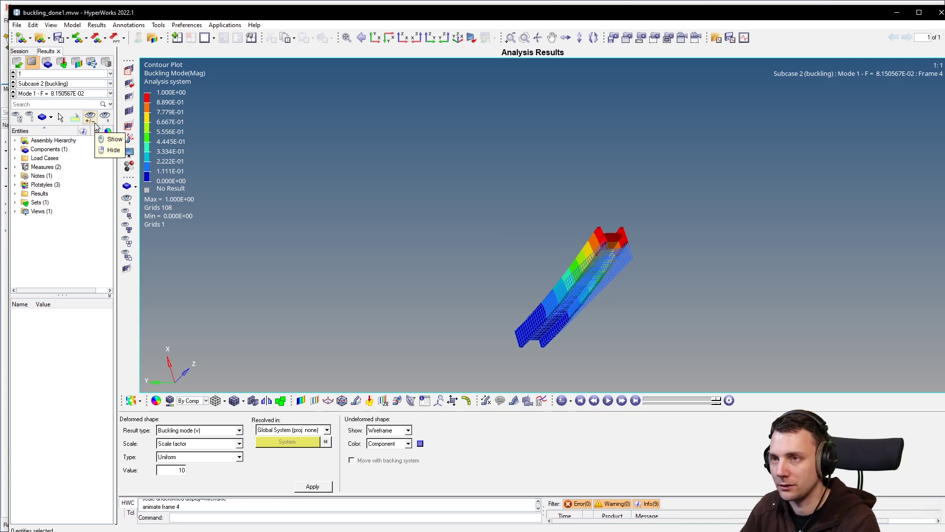
click(327, 167)
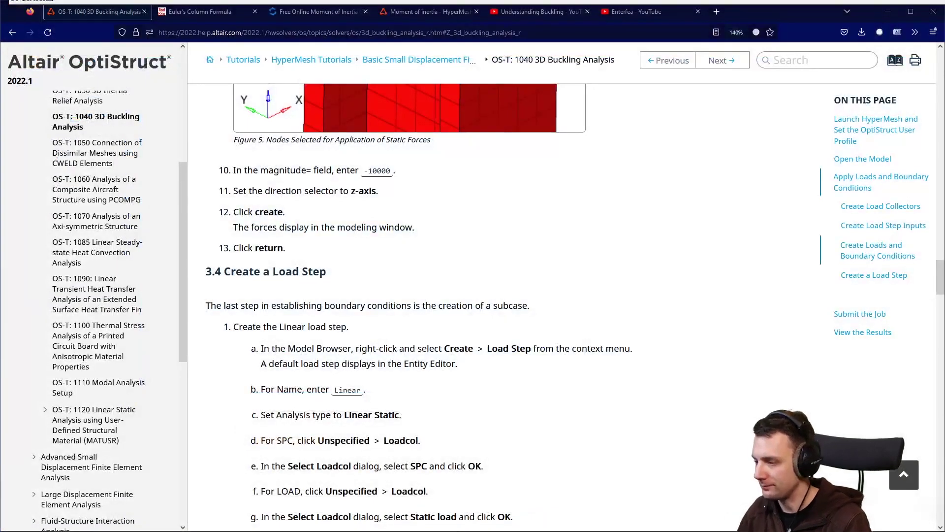
Show the Euler's Column Formula end-condition factors, including n = 0.25 for fixed-free.
key(alt+Tab)
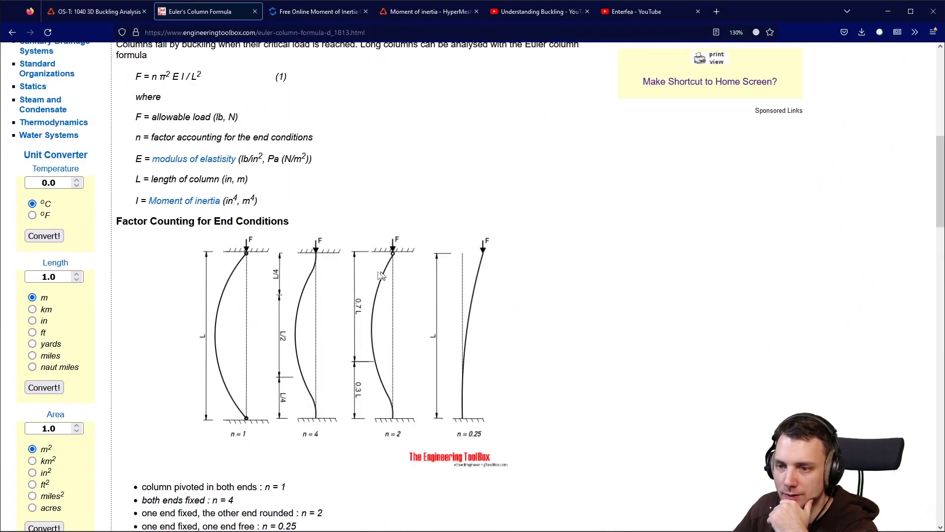
scroll(270, 204, up, 9)
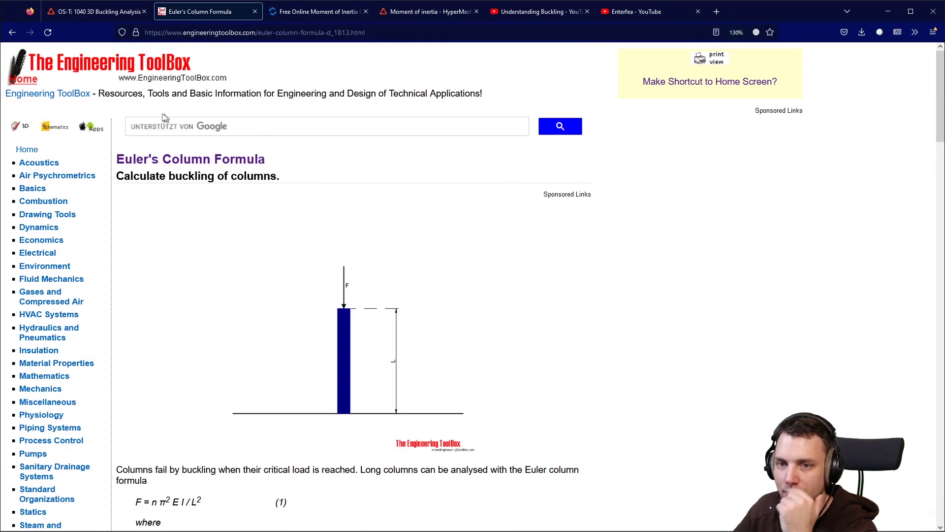
scroll(192, 239, down, 5)
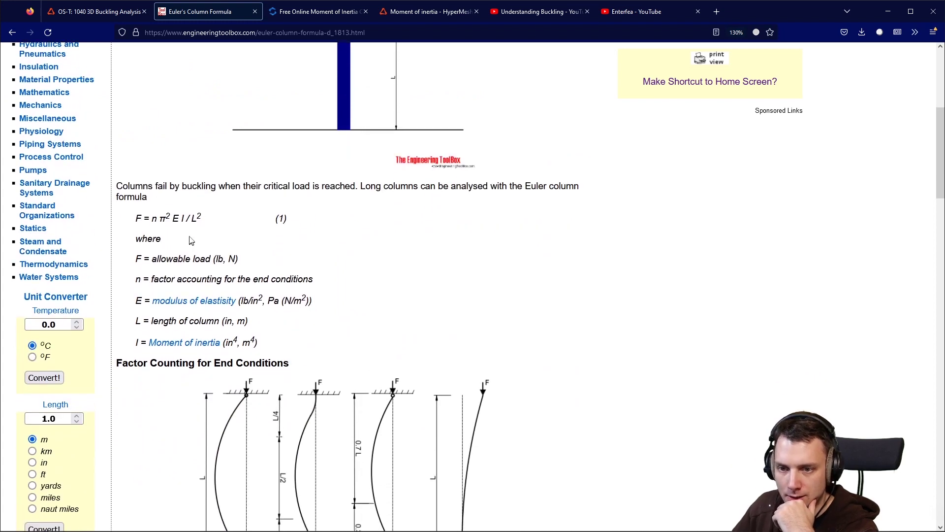
scroll(233, 171, down, 3)
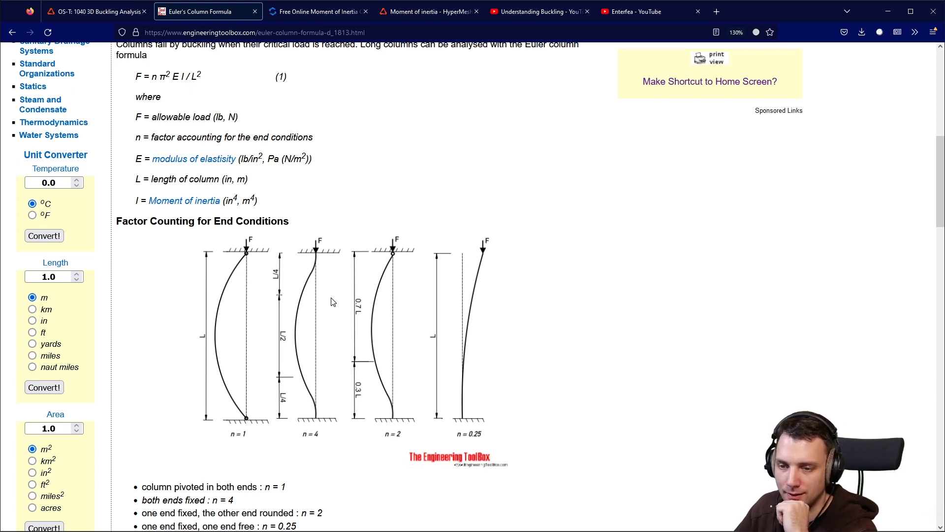
scroll(355, 309, up, 1)
scroll(394, 309, down, 1)
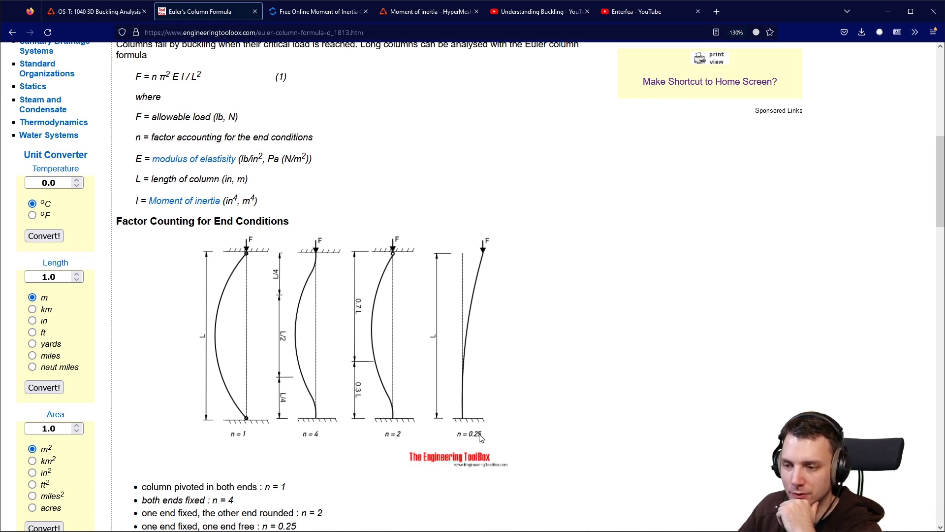
Compare the workbook's Euler formula and I = 424 mm^4 with SkyCiv, then return to HyperWorks.
key(alt+Tab)
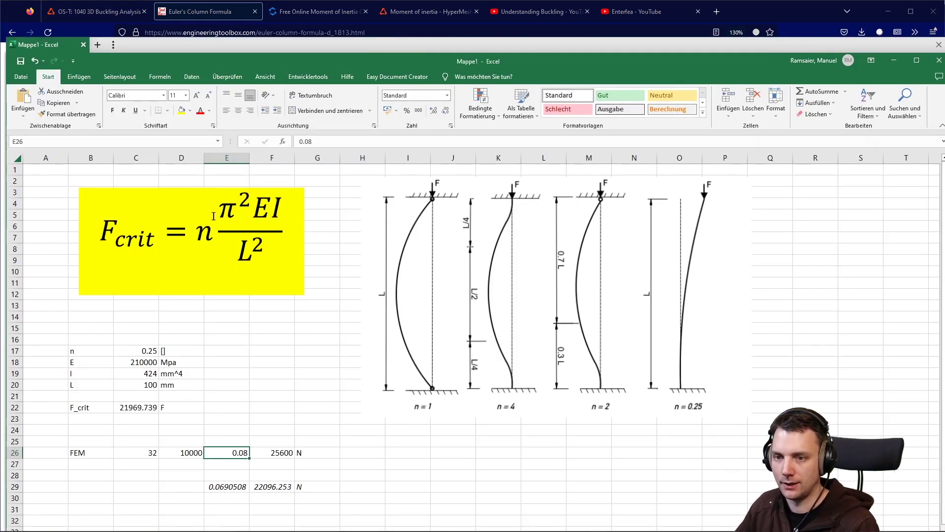
click(210, 236)
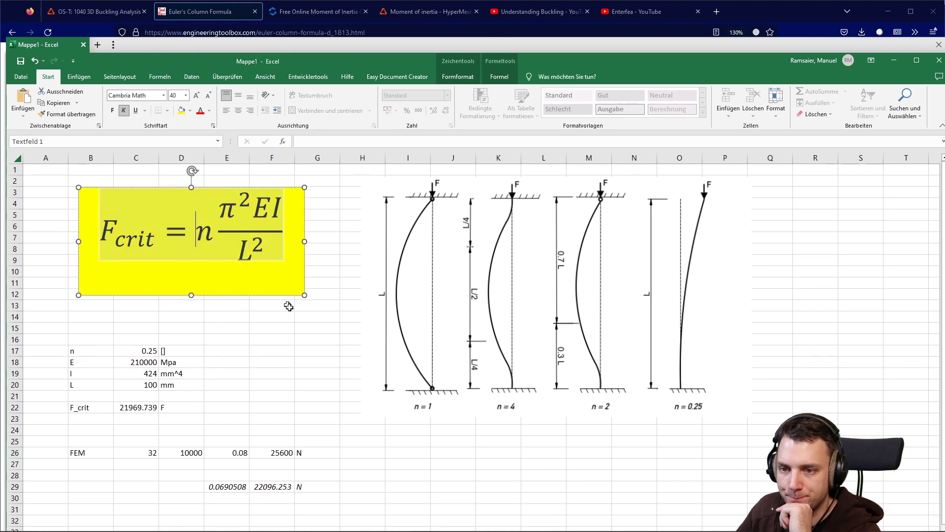
click(305, 350)
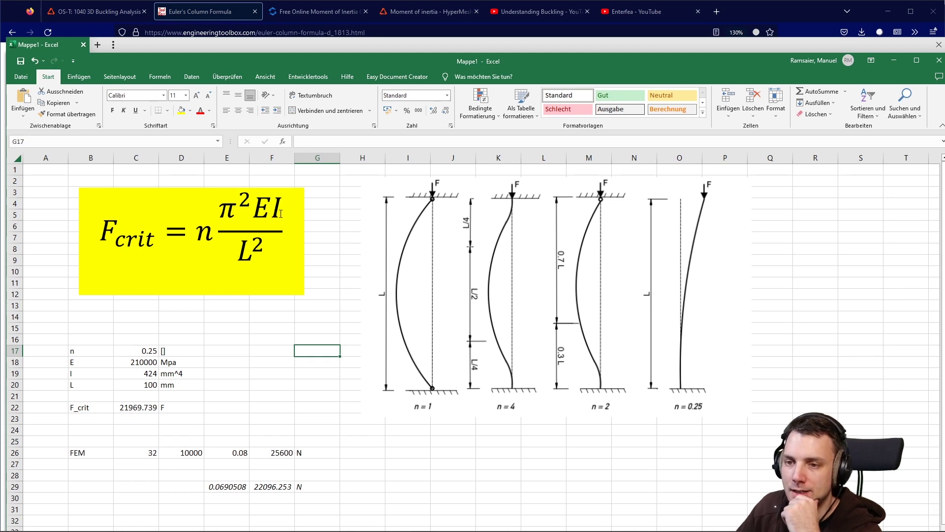
click(311, 14)
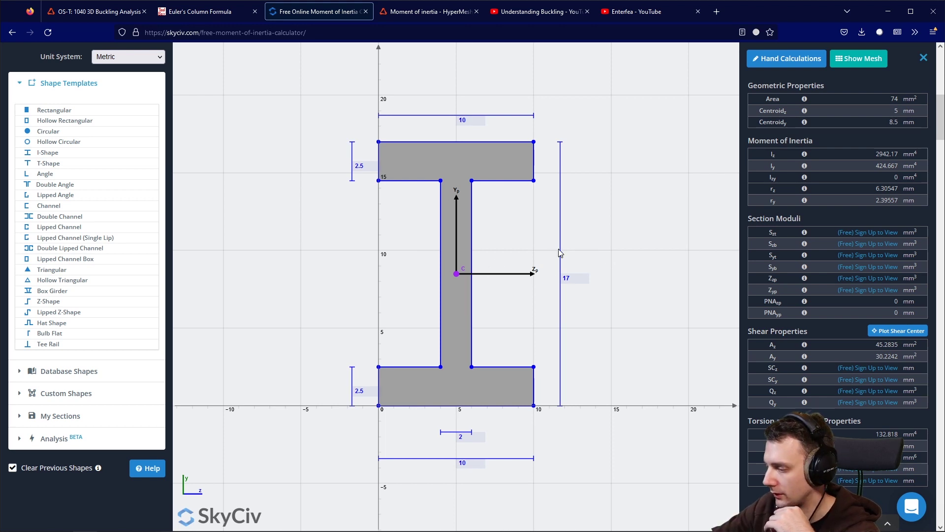
click(721, 524)
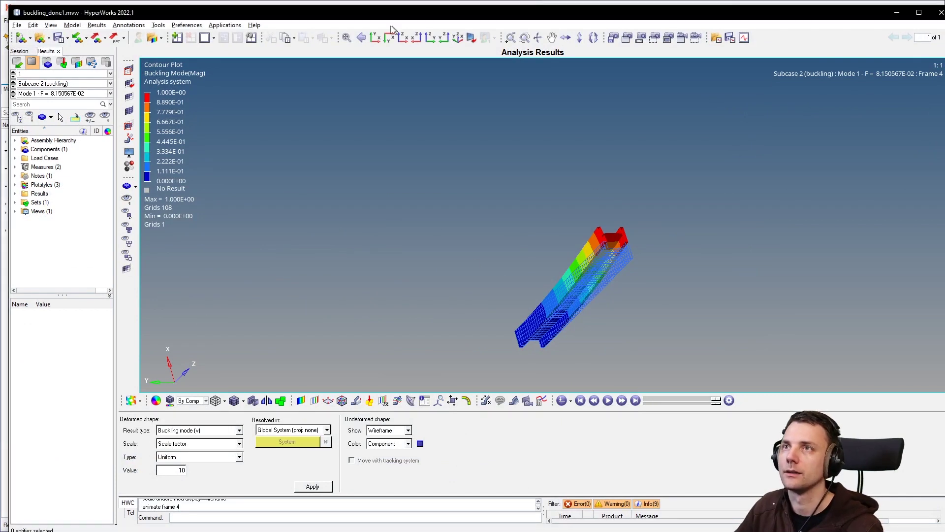
Inspect buckling Mode 1 in XY, top and tilted 3-D views, then return to SkyCiv.
click(375, 38)
click(389, 37)
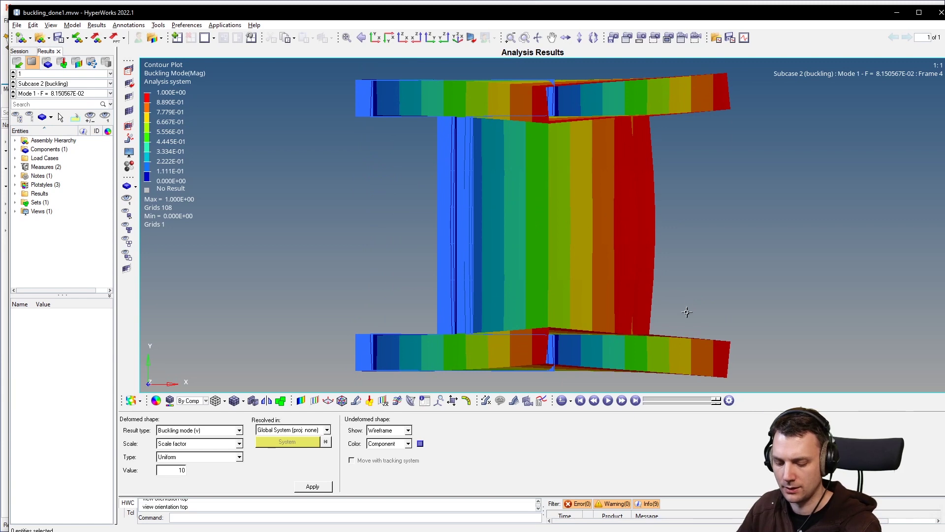
scroll(689, 315, down, 2)
ctrl+drag(593, 262, 592, 269)
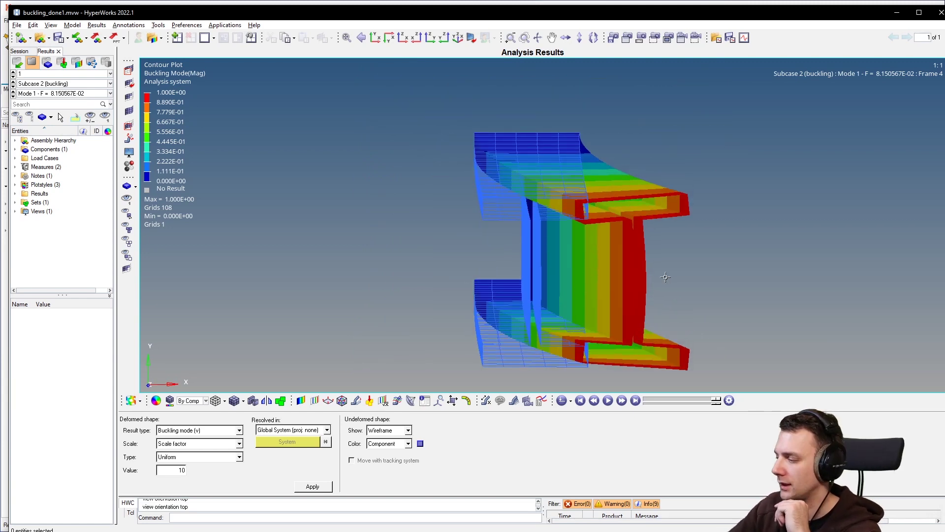
key(alt+Tab)
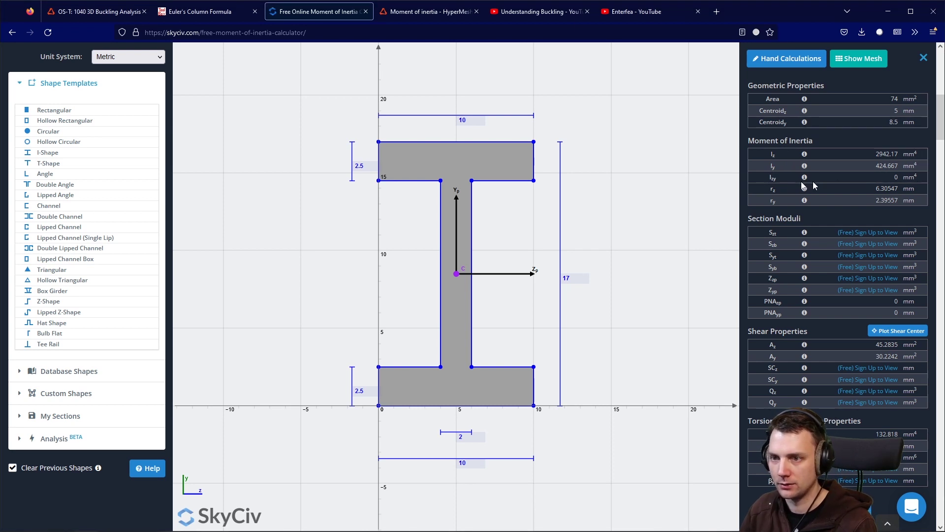
Check the Euler inputs in C18–C20: E 210000 MPa, I 424 mm^4, L 100 mm.
key(alt+Tab)
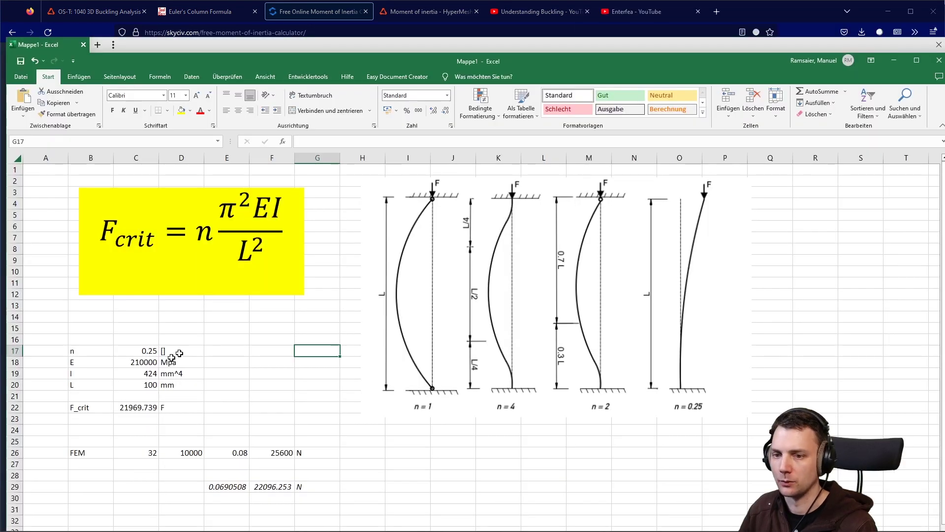
click(137, 376)
scroll(138, 374, down, 1)
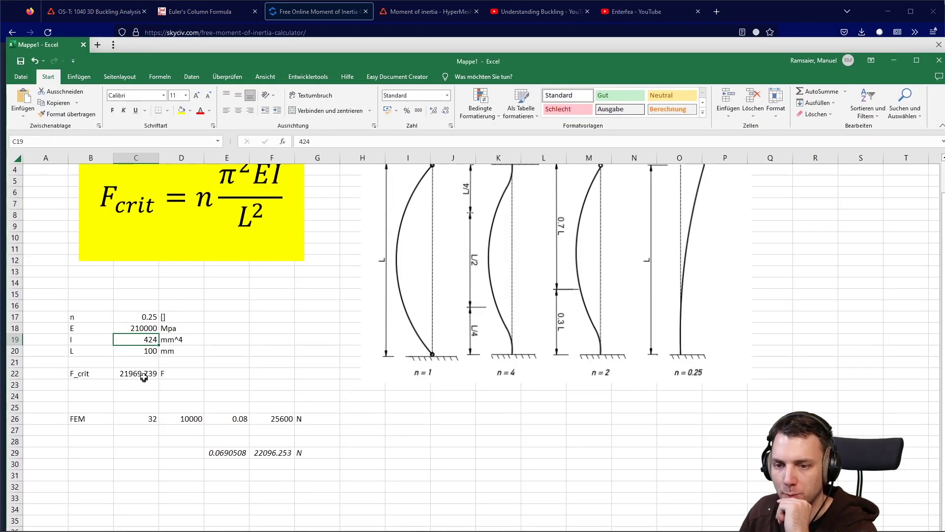
click(144, 328)
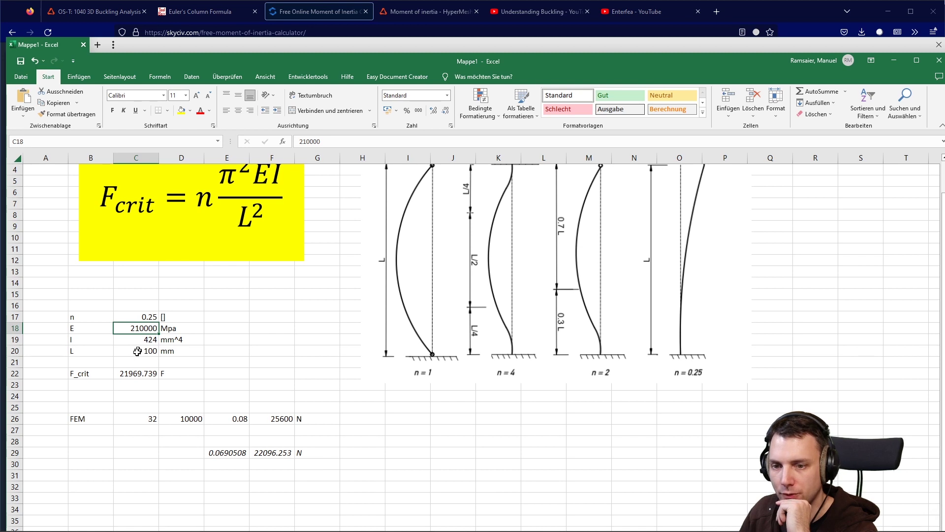
click(138, 341)
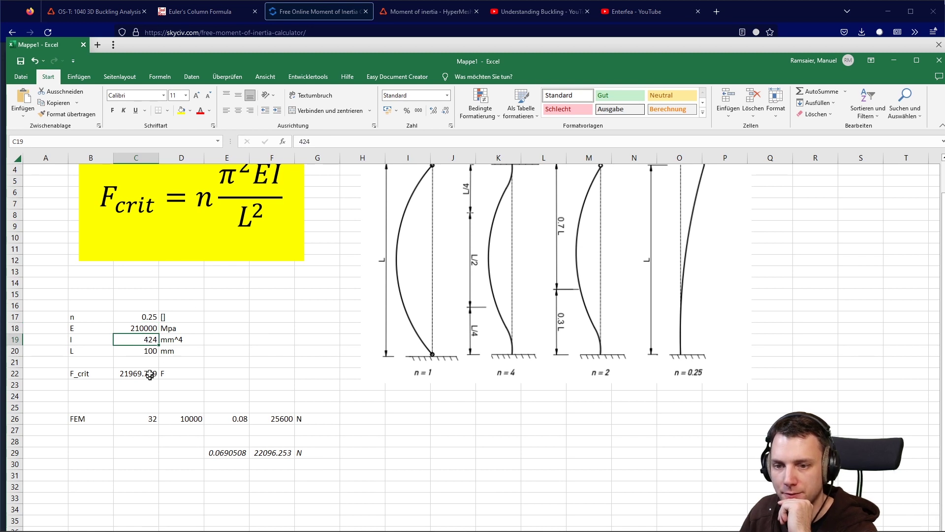
click(149, 351)
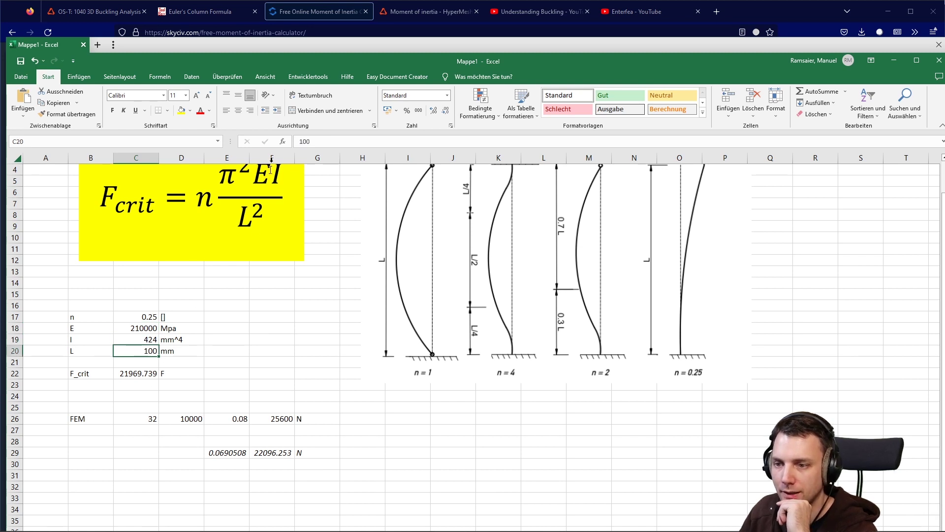
scroll(401, 311, up, 1)
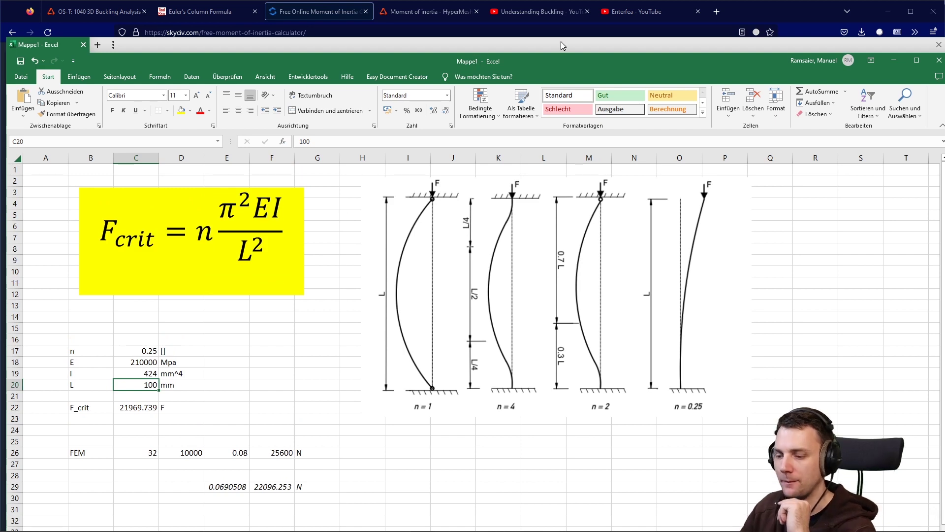
key(alt+Tab)
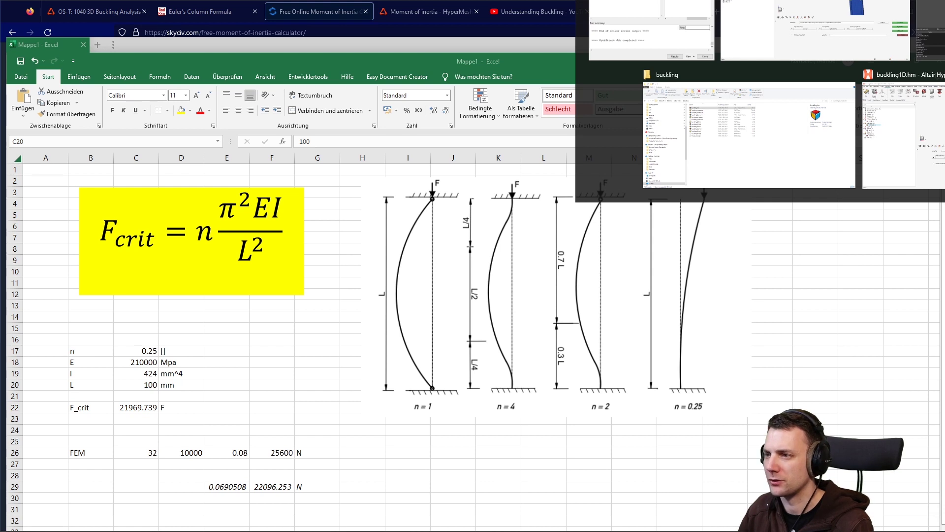
key(Escape)
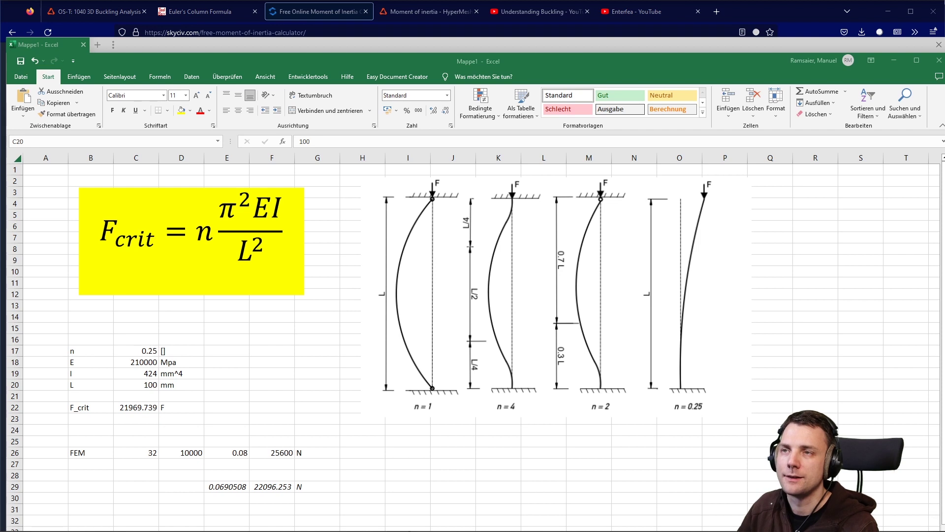
Orbit the buckling.hm channel to look down its loaded end, showing 10.00 at 90.31°.
key(alt+Tab)
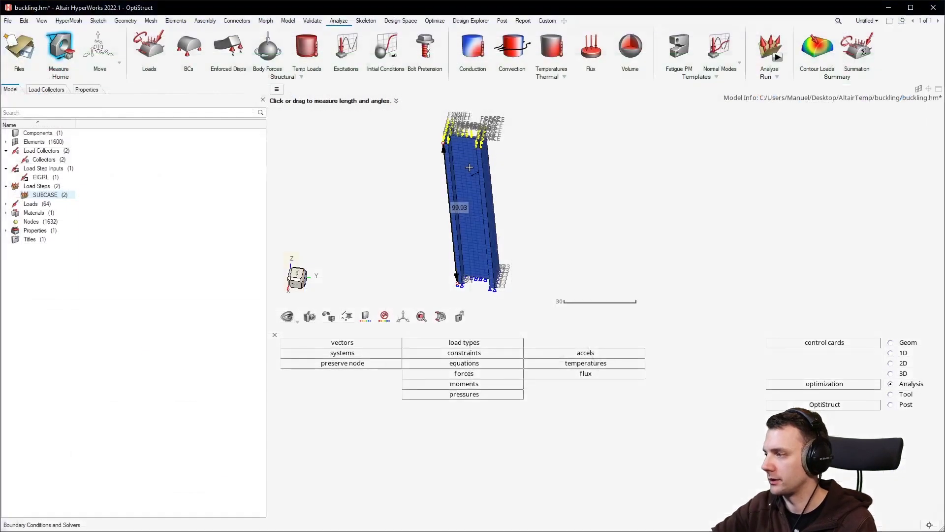
scroll(470, 145, up, 2)
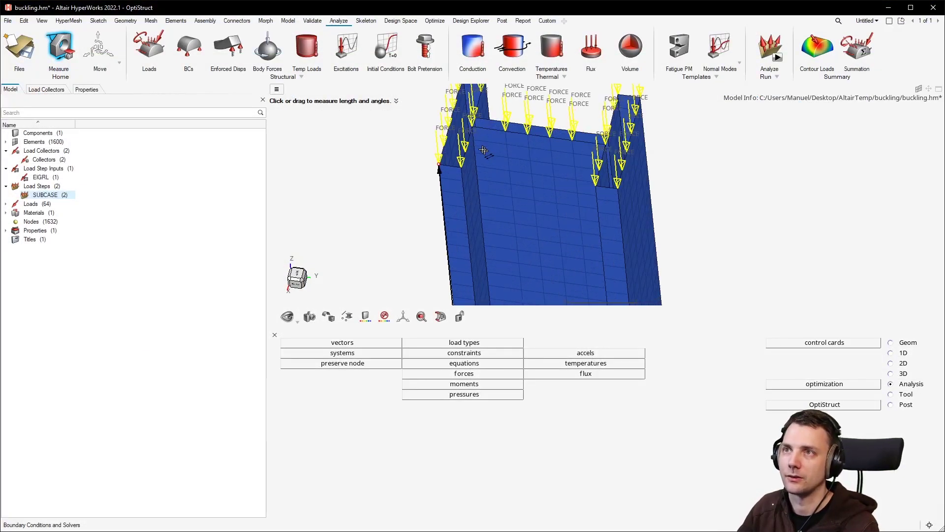
scroll(478, 168, down, 3)
scroll(487, 189, down, 1)
scroll(487, 188, up, 5)
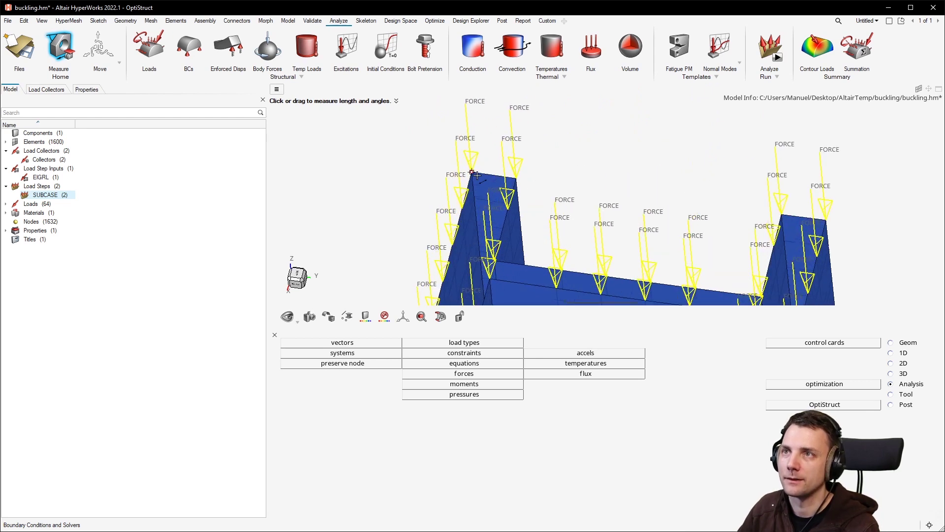
scroll(485, 179, down, 4)
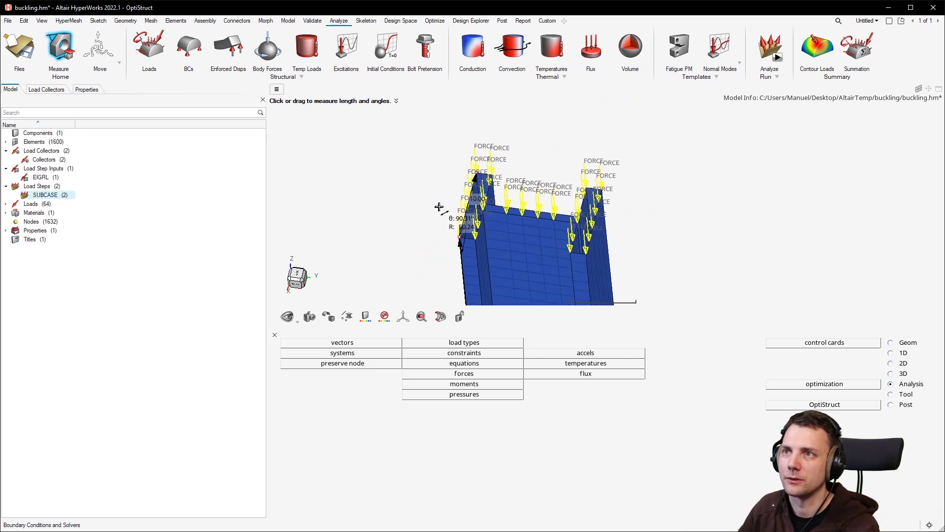
middle_drag(441, 204, 476, 201)
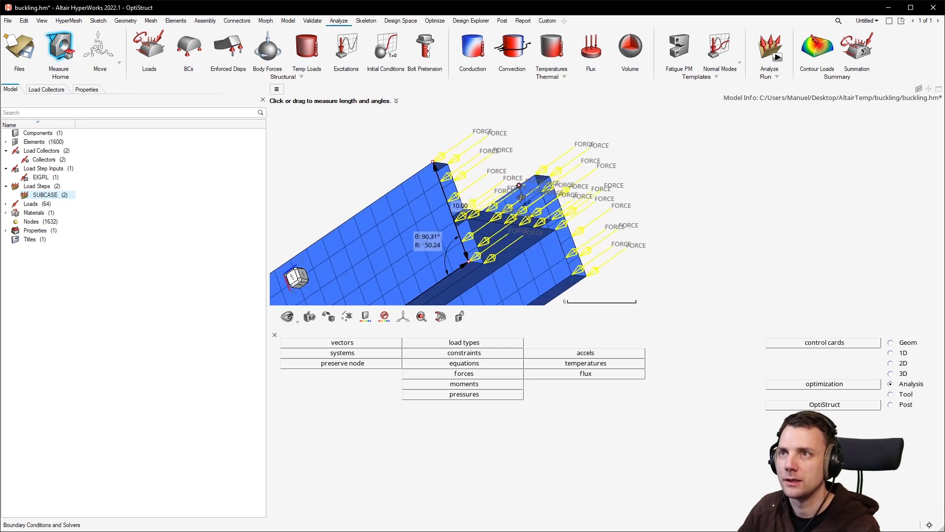
ctrl+drag(463, 222, 441, 244)
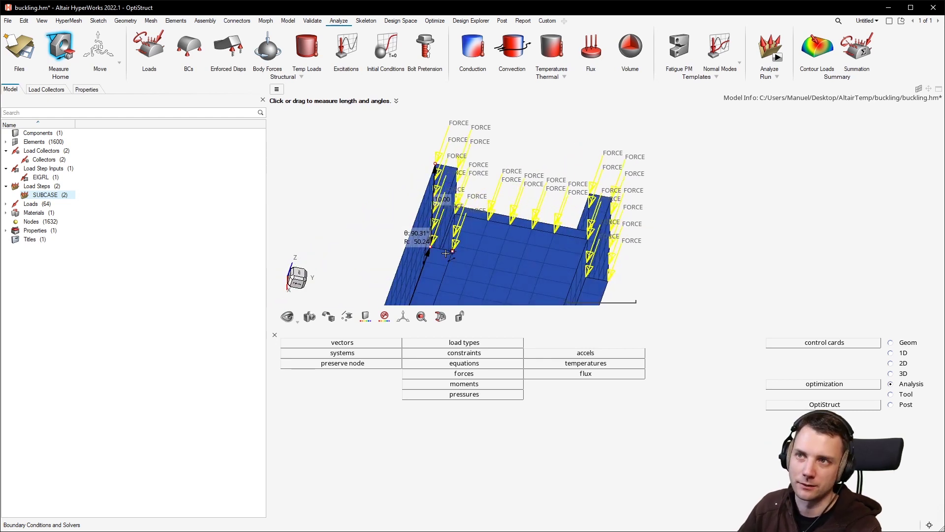
ctrl+drag(445, 253, 430, 266)
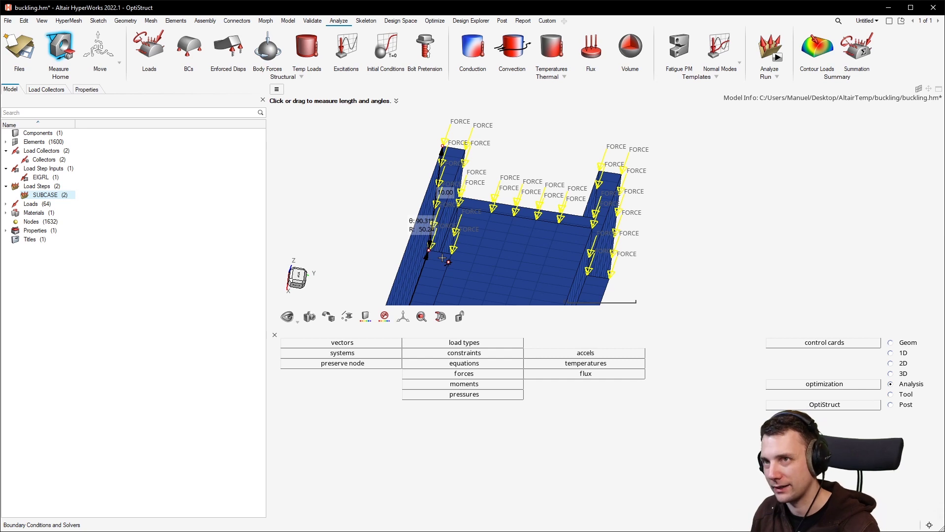
Compute the channel component's mass properties, giving area 7000.65.
click(70, 61)
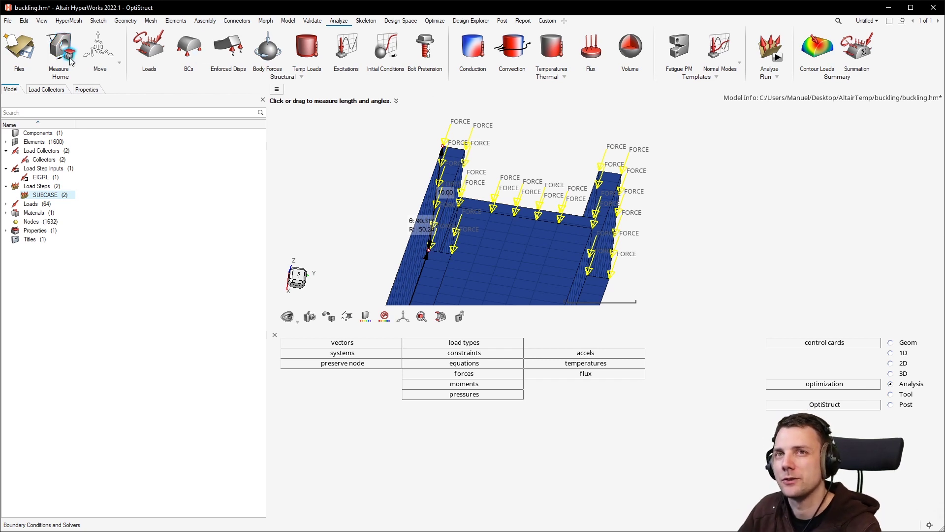
click(482, 238)
click(428, 91)
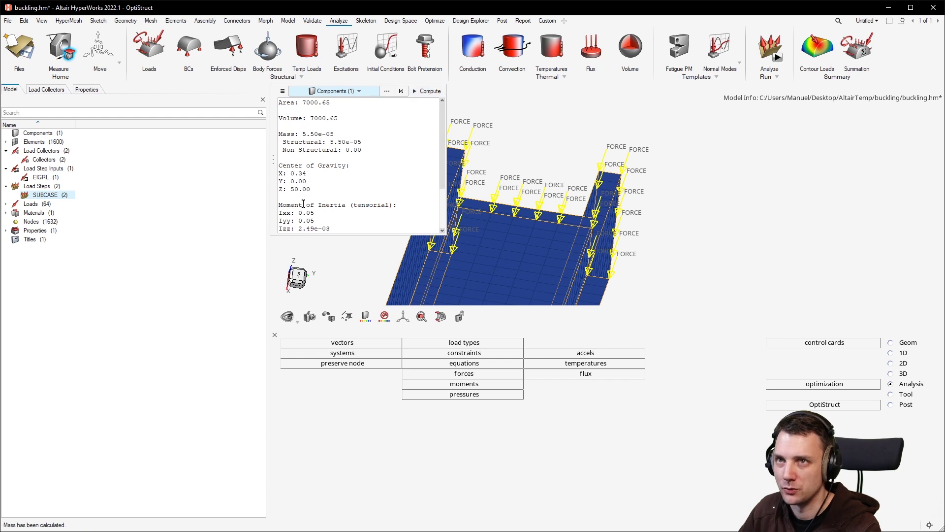
scroll(423, 182, down, 3)
Highlight the inertia values Izz 2.49e-03 and Ixz 4.57e-04, then turn the channel end-on.
drag(315, 209, 248, 177)
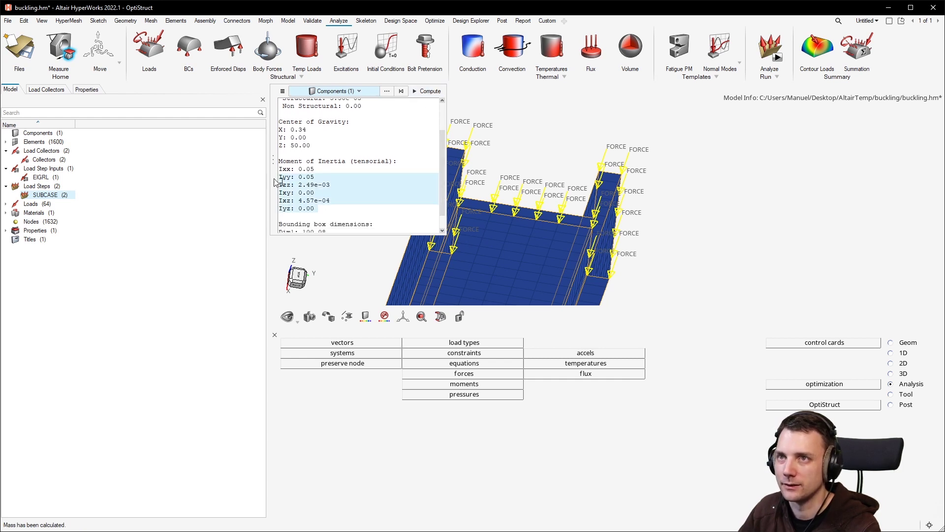
click(339, 190)
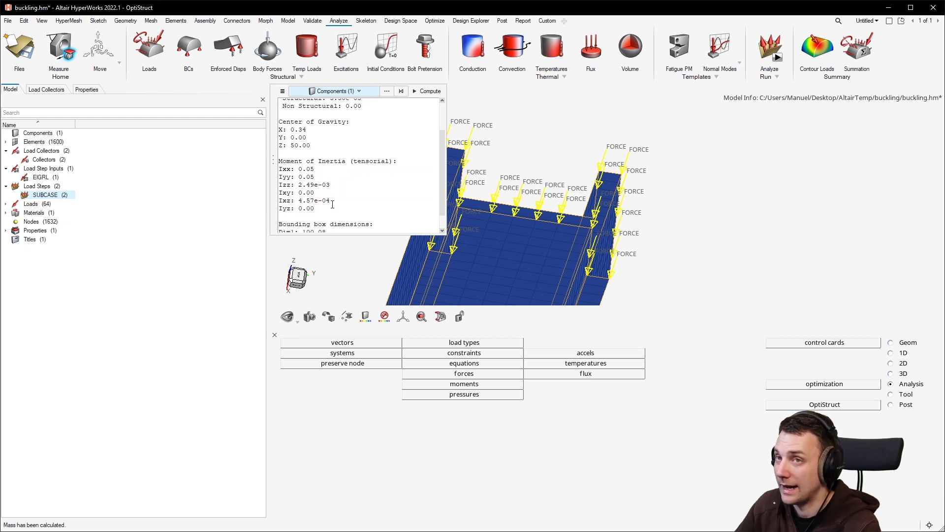
drag(317, 209, 279, 168)
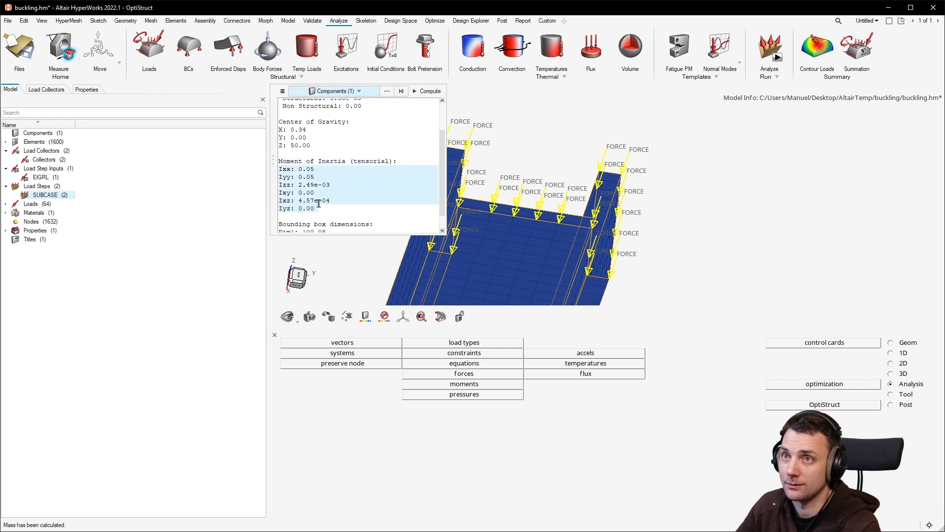
drag(338, 202, 279, 184)
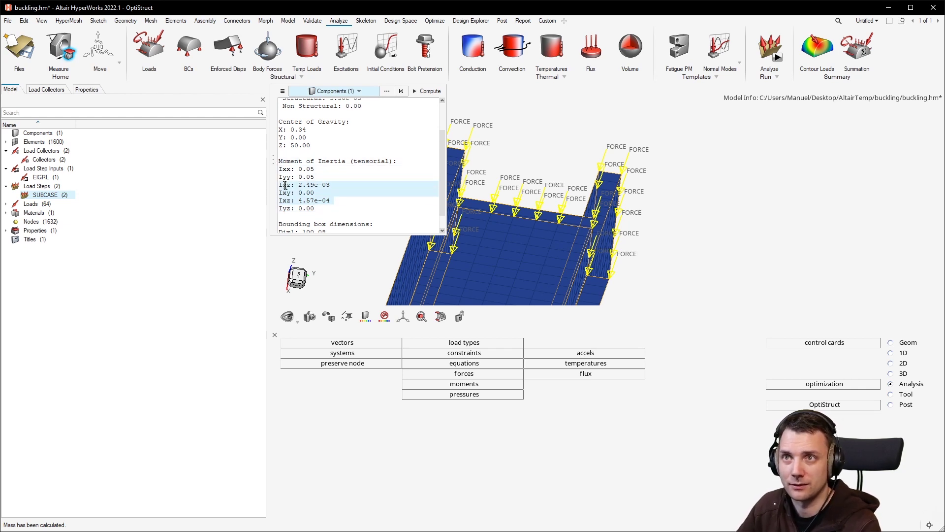
click(339, 187)
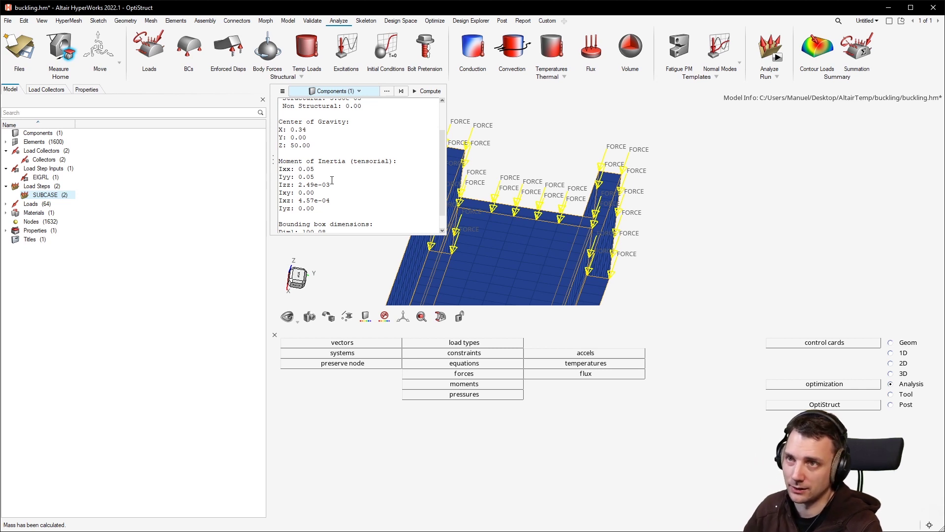
ctrl+drag(690, 184, 574, 182)
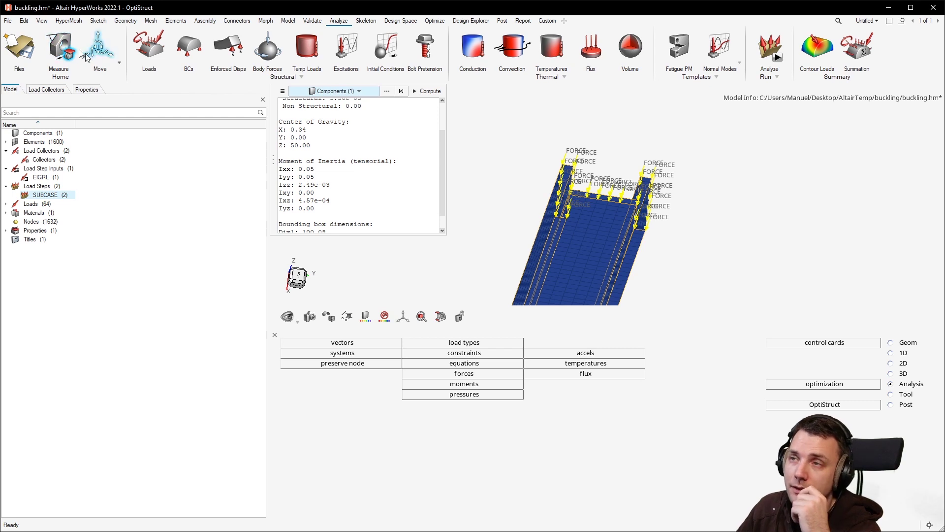
Switch to the Excel Euler buckling sheet and check the FEM load count in C26.
key(alt+Tab)
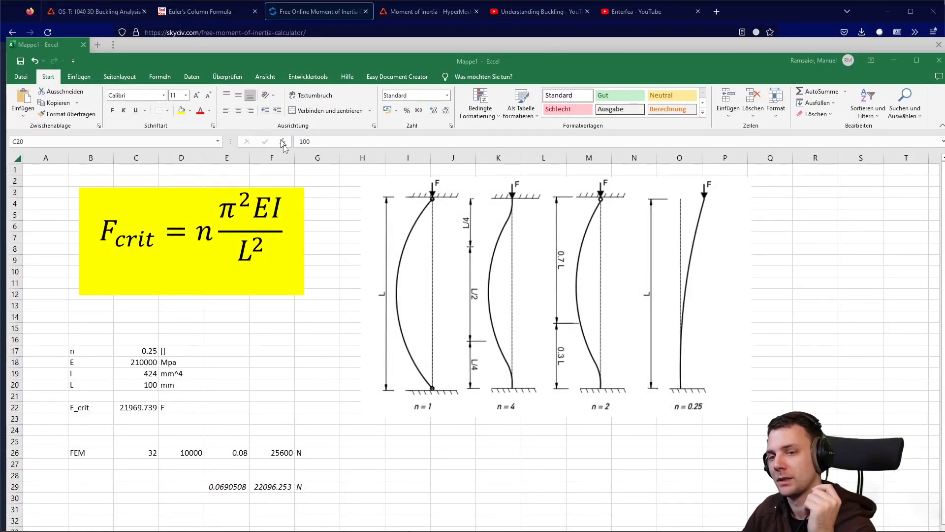
scroll(201, 325, down, 2)
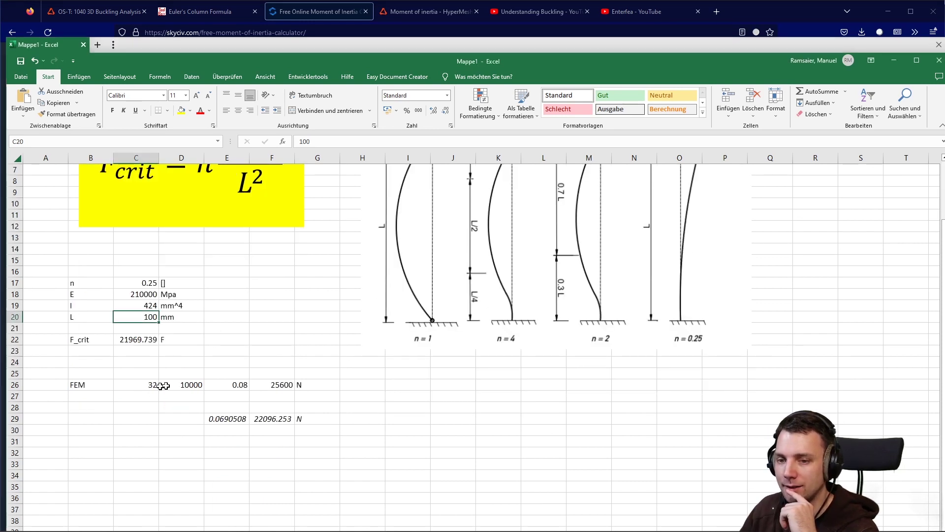
click(141, 384)
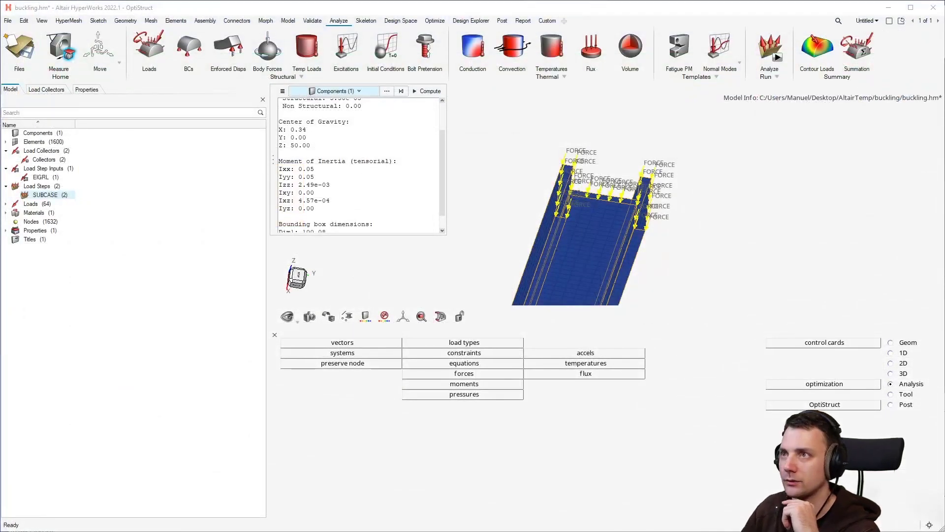
Filter picking to Loads and box-select the channel end's force arrows, counting 32 loads.
click(816, 167)
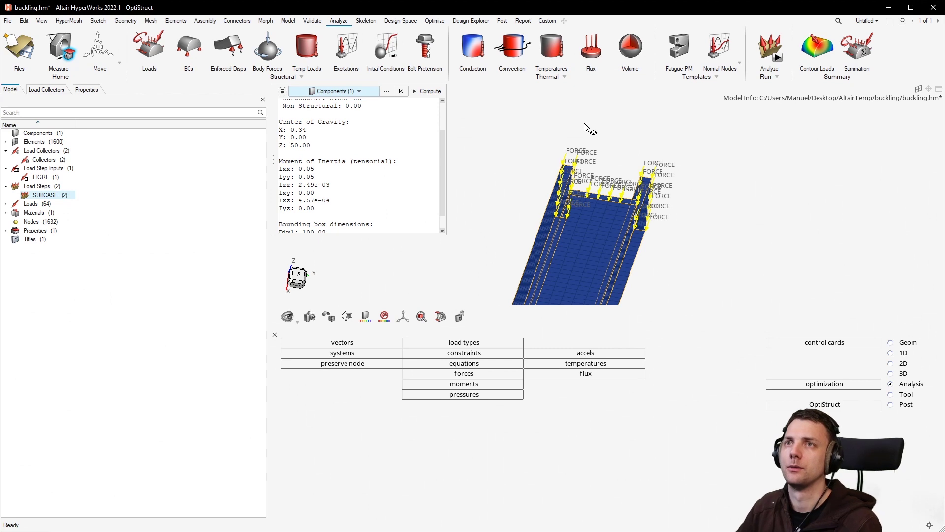
click(58, 47)
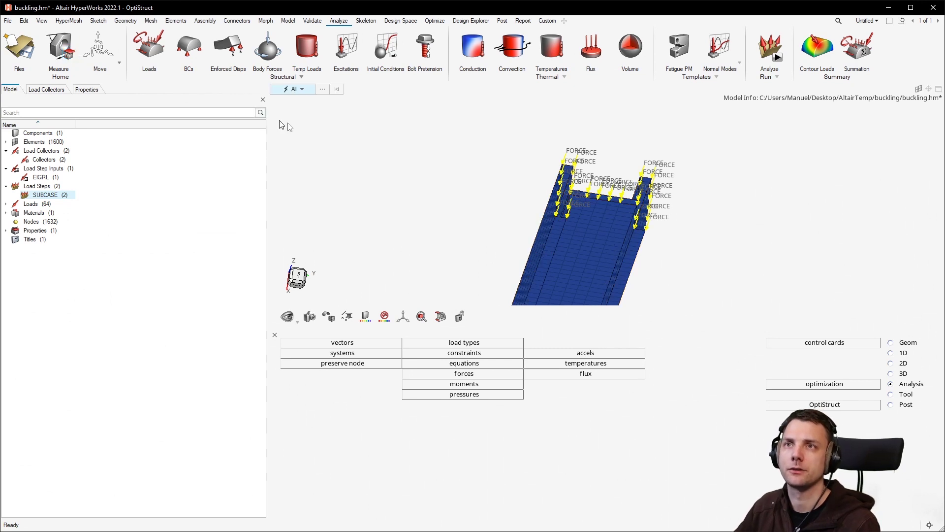
click(303, 90)
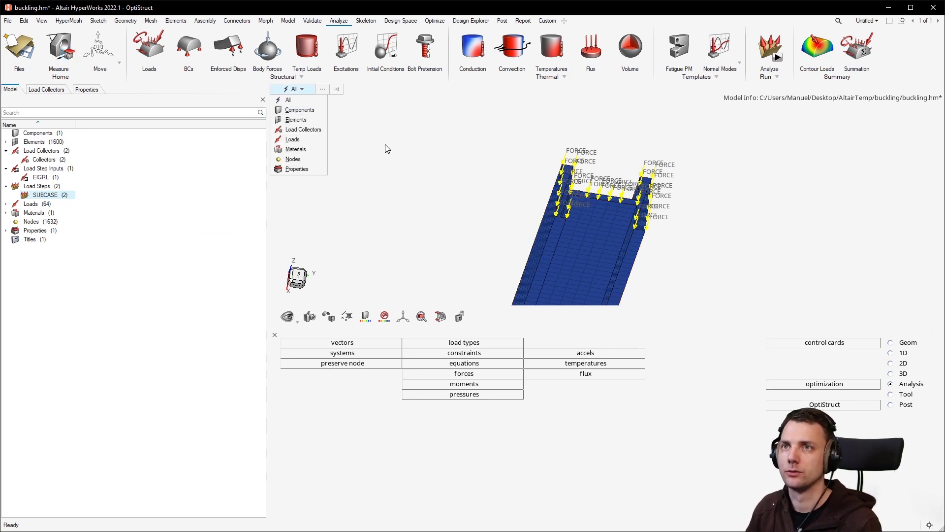
click(294, 140)
drag(697, 135, 509, 231)
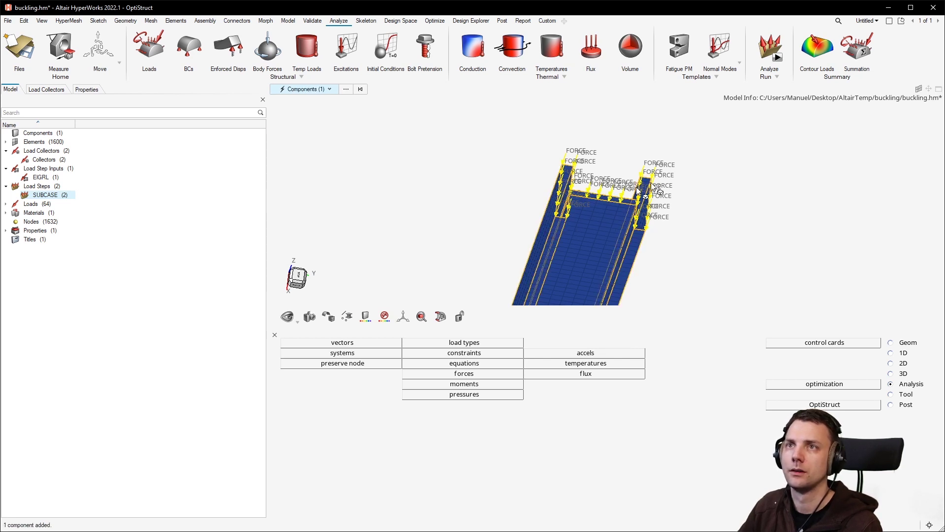
click(708, 152)
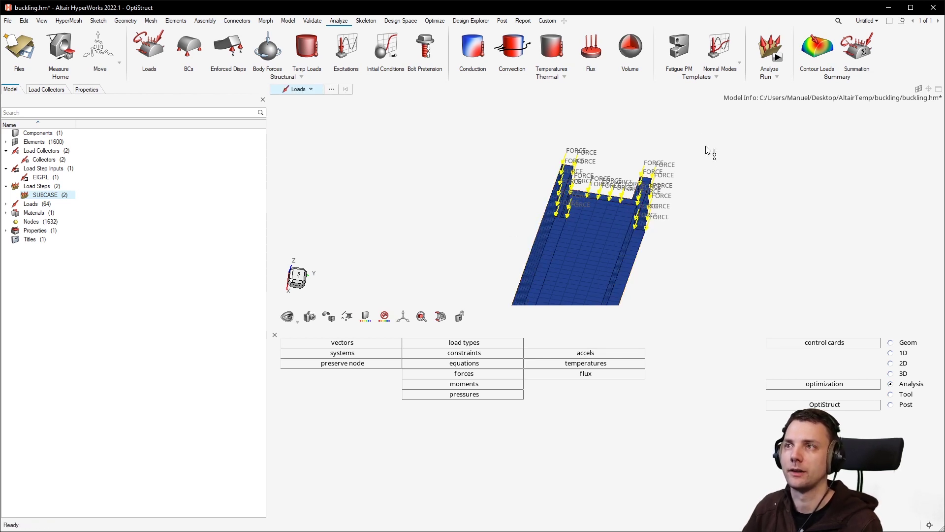
drag(709, 135, 470, 255)
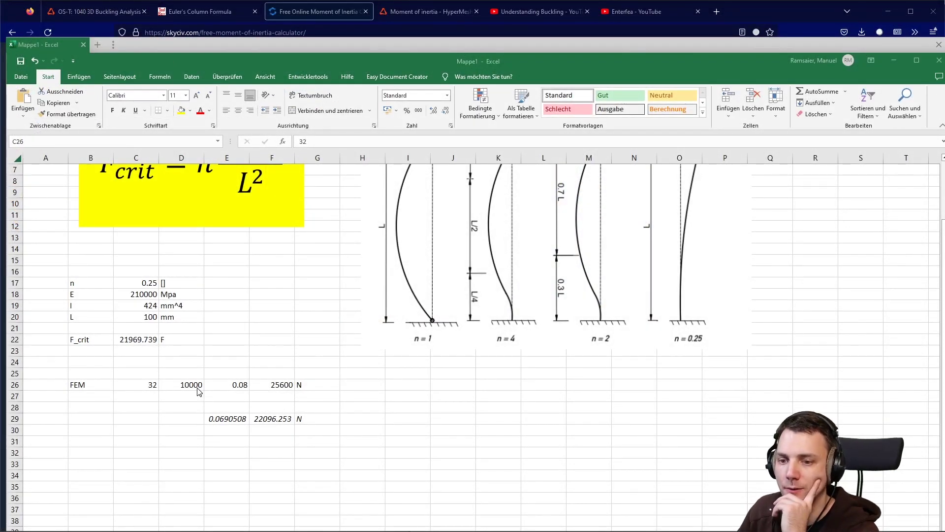
Check the FEM total formula =E26*D26*C26 and the F_crit formula in C22, leaving both unchanged.
click(234, 384)
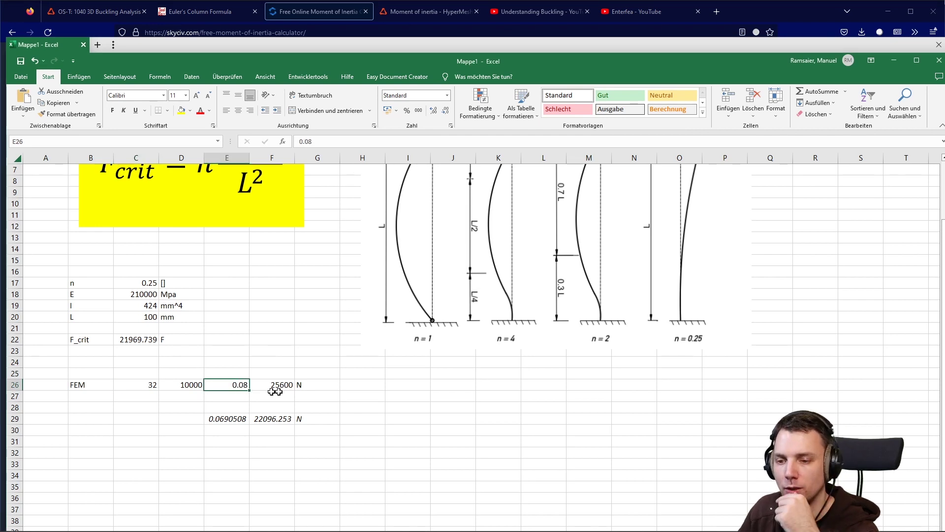
click(290, 388)
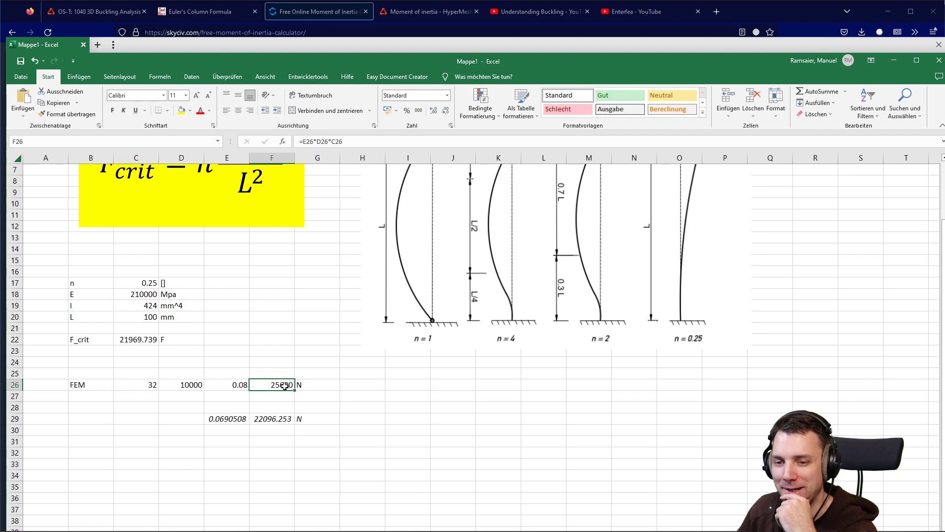
drag(138, 284, 139, 317)
click(131, 339)
double_click(131, 339)
key(Escape)
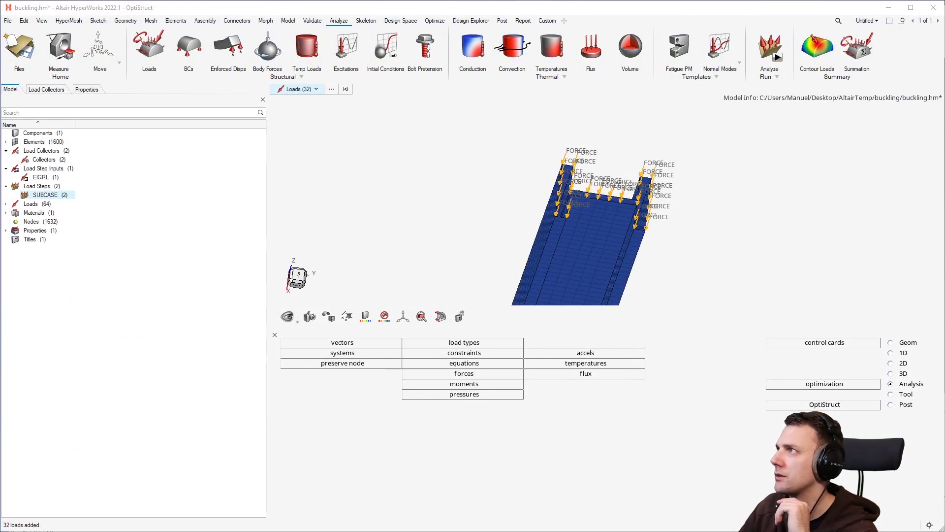
Bring the buckling1D.hm window into view and rotate the I-beam to see its section.
drag(944, 39, 479, 10)
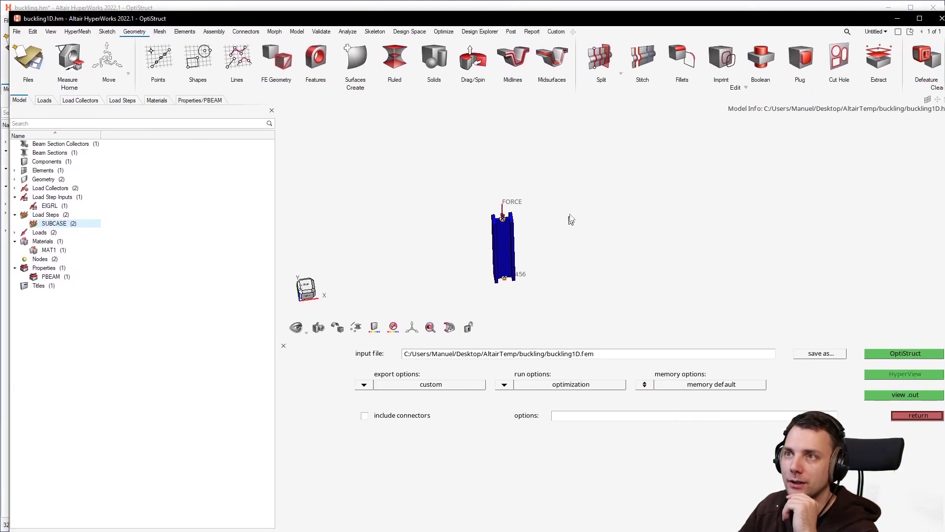
scroll(495, 231, up, 5)
ctrl+drag(441, 131, 345, 212)
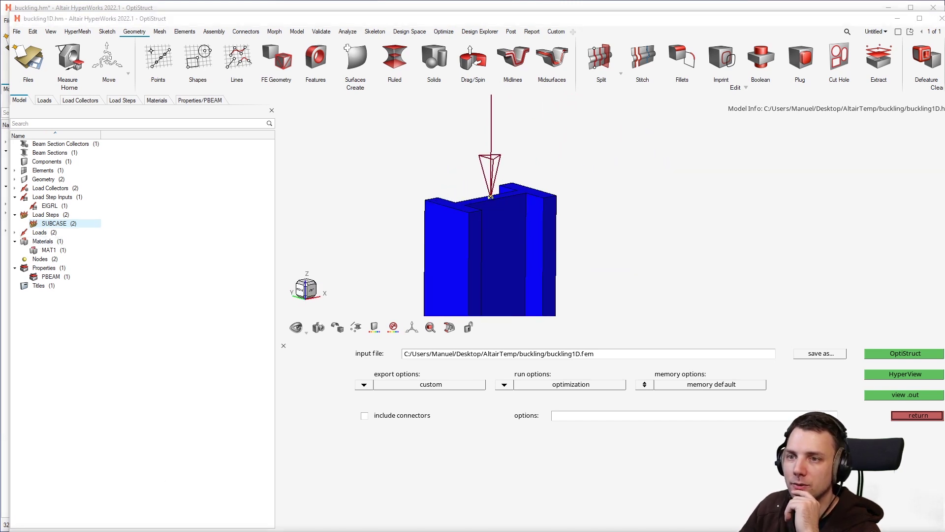
key(alt+Tab)
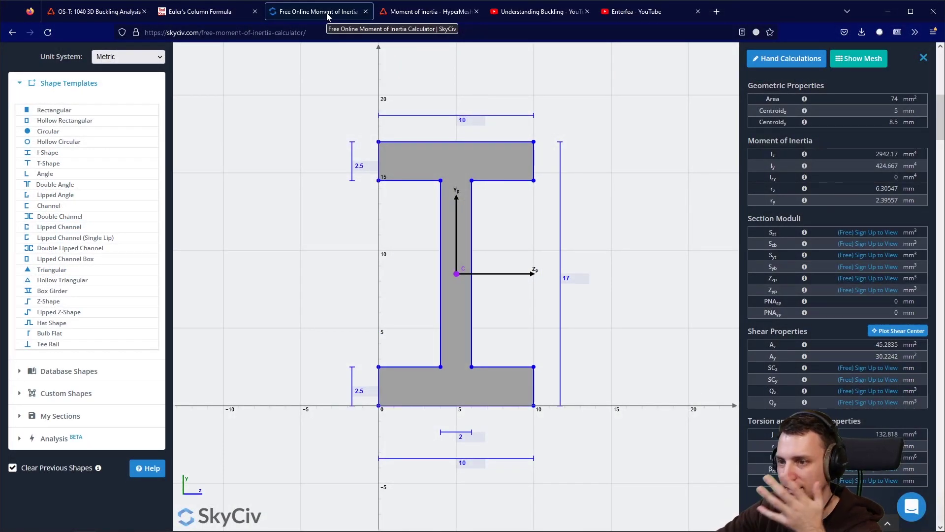
key(alt+Tab)
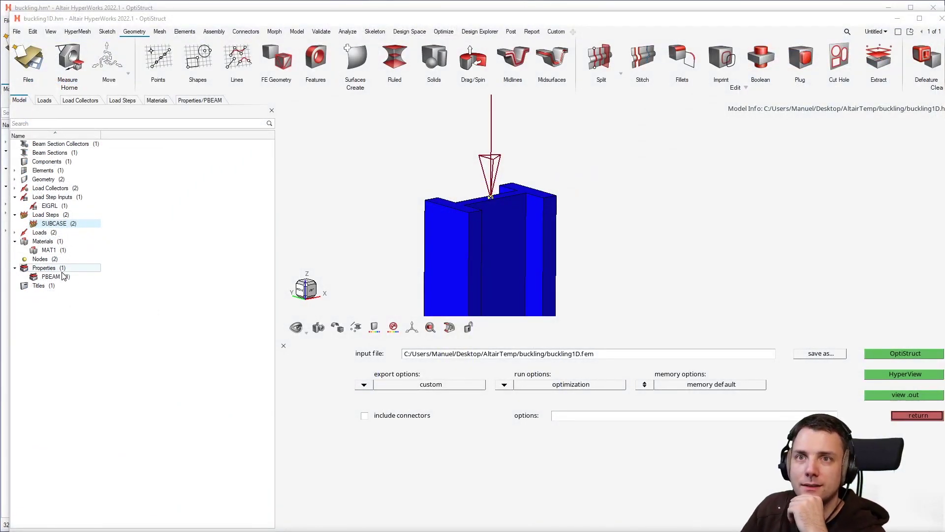
Show beamsection1's properties: I-section DIM1 17, DIM2–3 10, area 74, Iy 424.67.
double_click(42, 154)
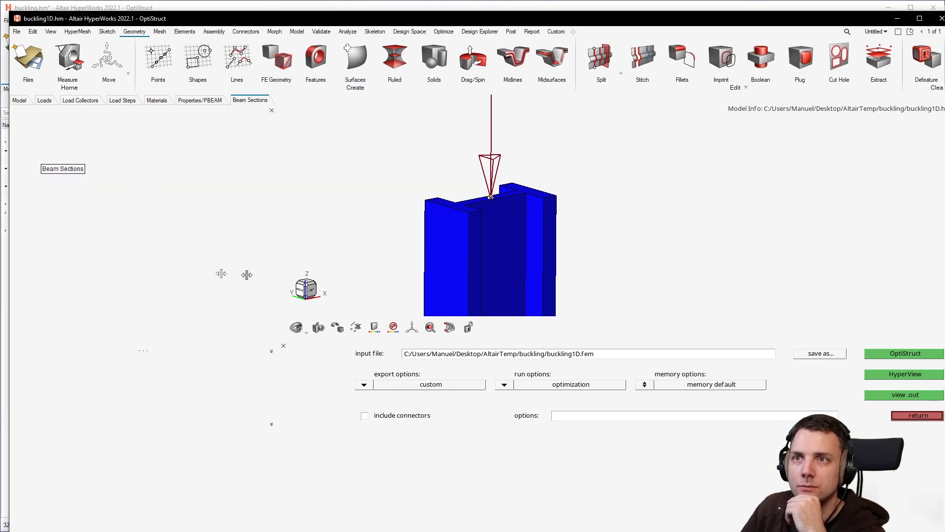
click(41, 146)
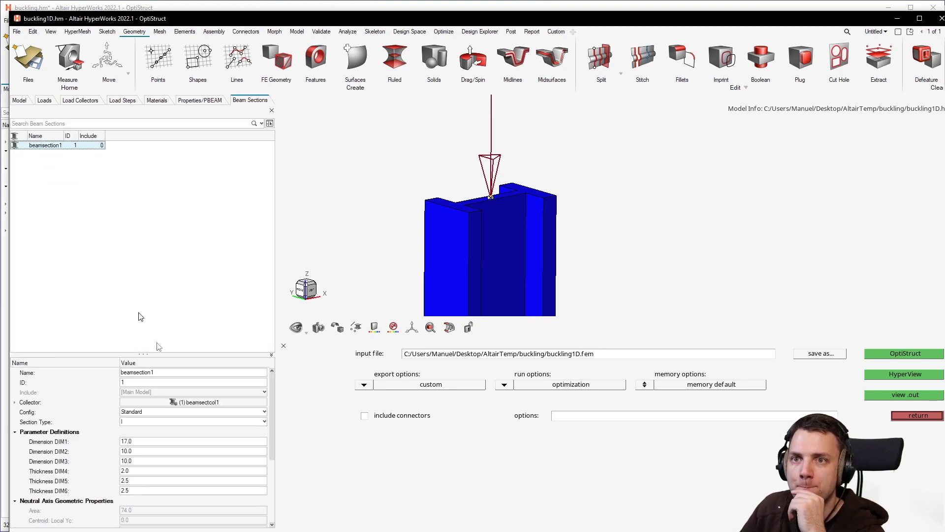
scroll(110, 435, down, 3)
scroll(110, 435, up, 2)
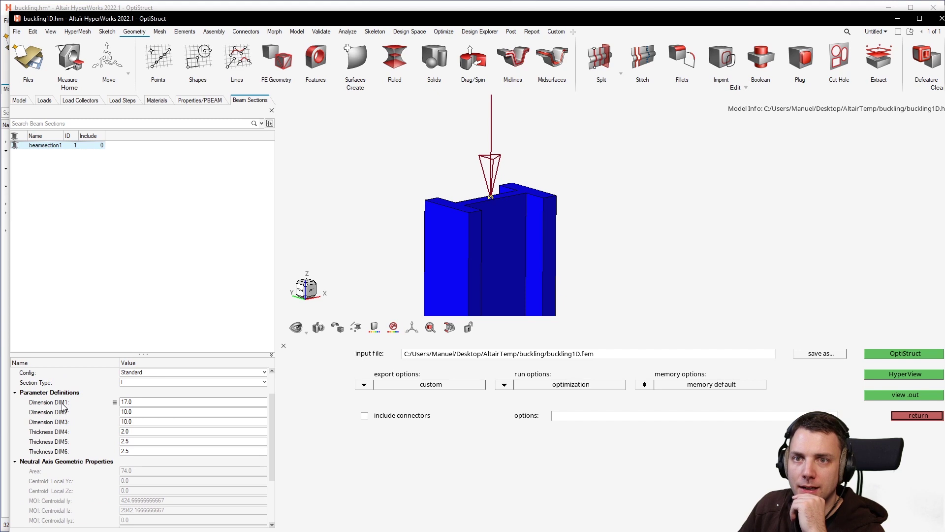
mouse_move(64, 408)
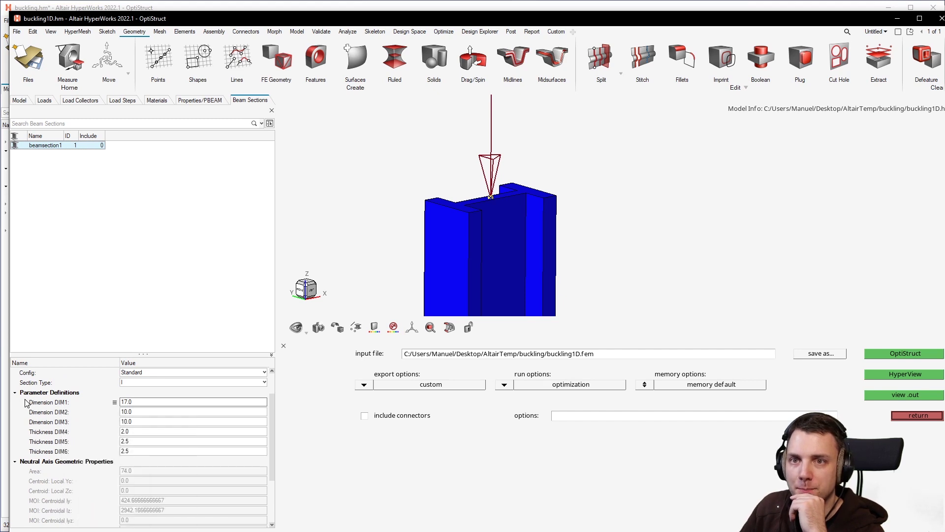
mouse_move(32, 403)
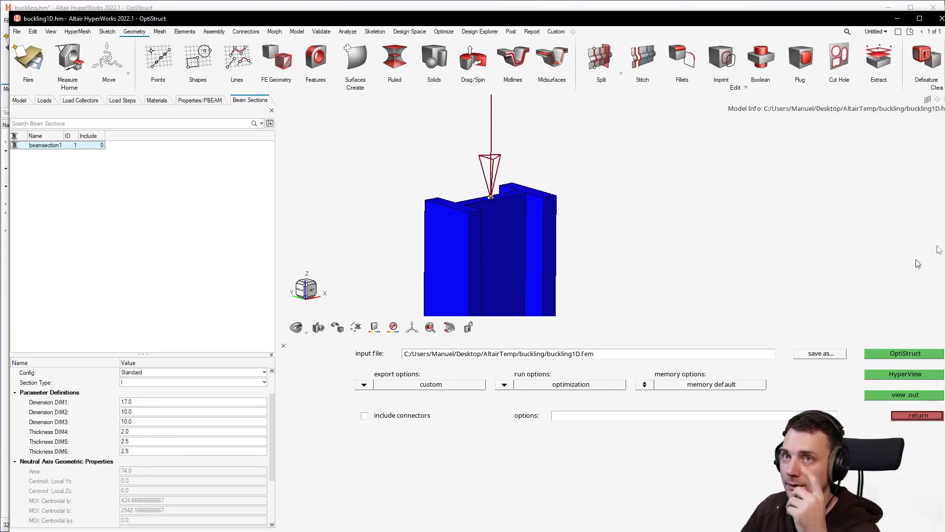
Turn the beam, exit the OptiStruct job settings and show the Model browser.
ctrl+drag(914, 258, 623, 194)
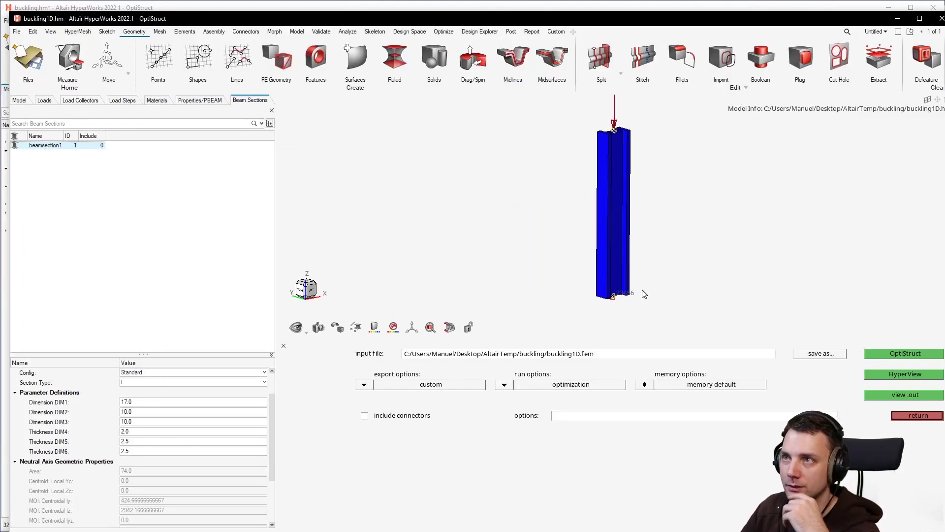
click(930, 417)
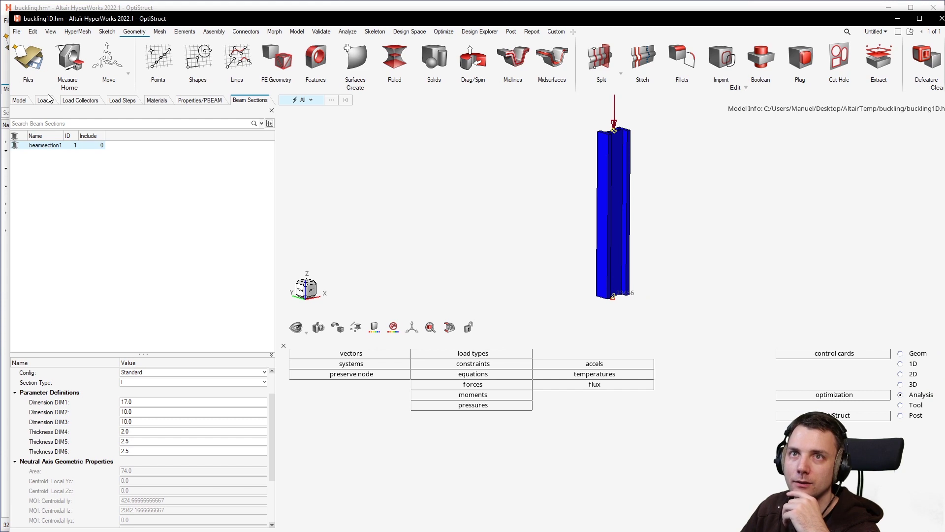
click(19, 100)
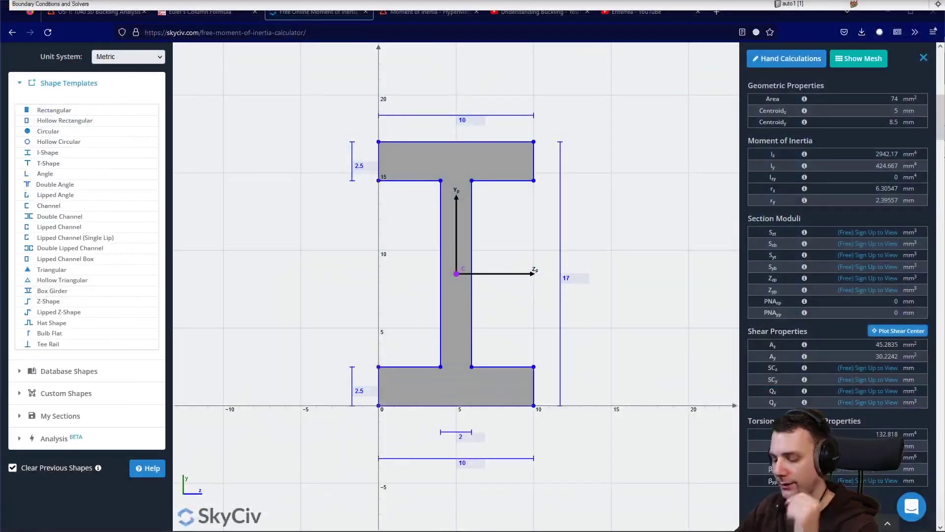
In Excel, check the 1D FEM force 22096.253 N in E29 and F29's formula.
key(alt+Tab)
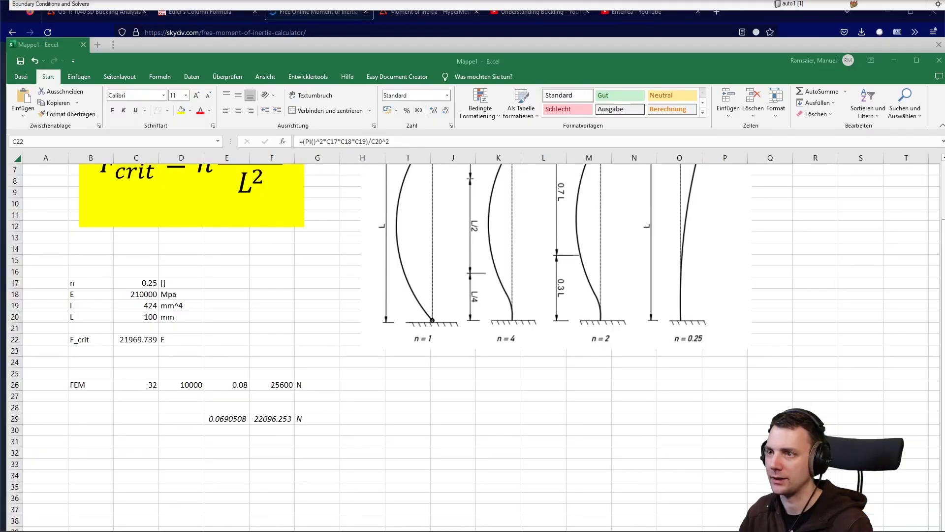
click(241, 421)
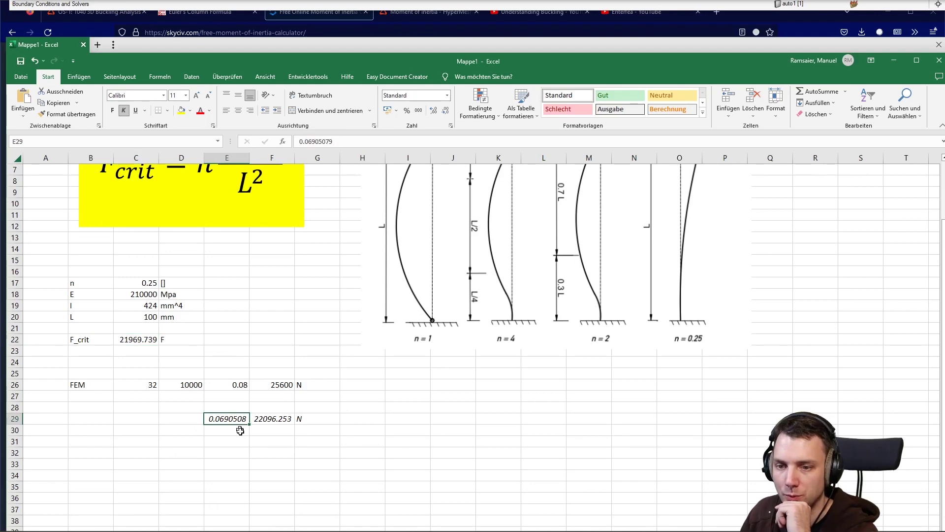
double_click(217, 419)
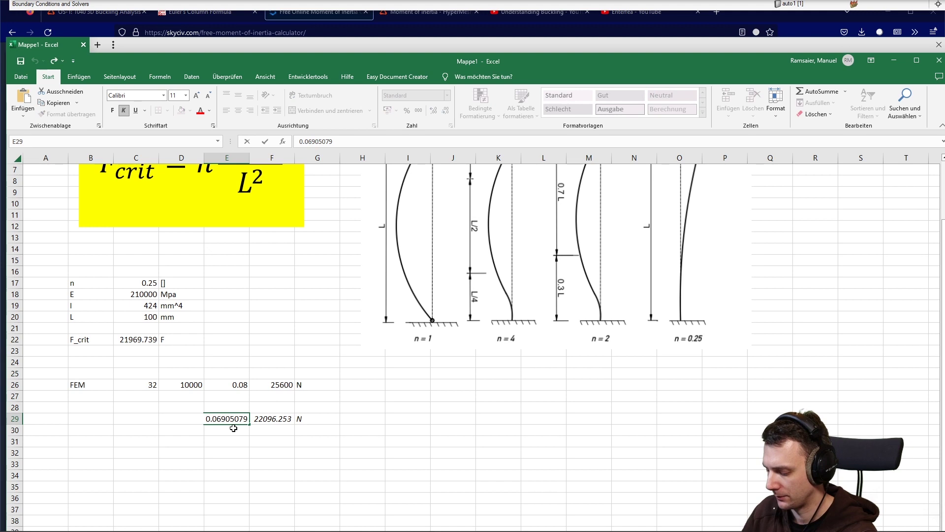
double_click(295, 422)
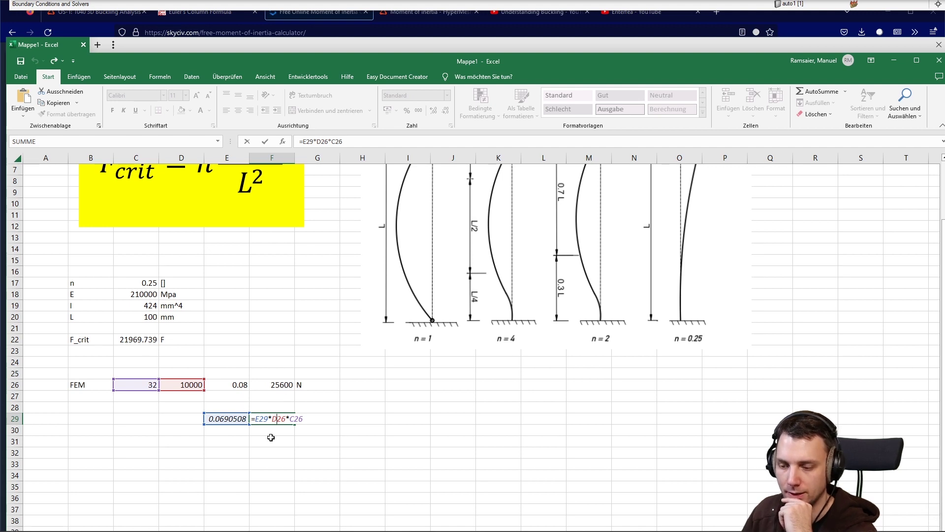
key(Return)
Change the F_crit unit label in D22 from F to N.
click(362, 462)
click(154, 345)
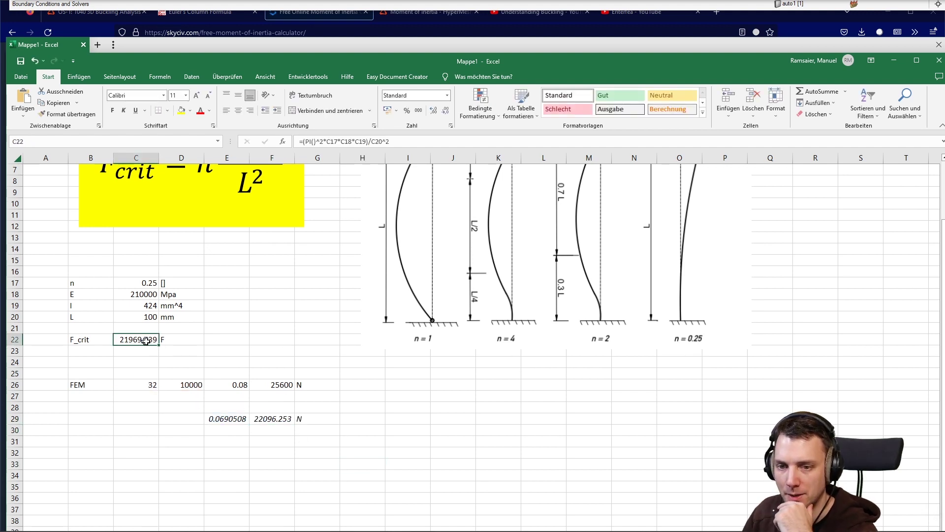
click(276, 421)
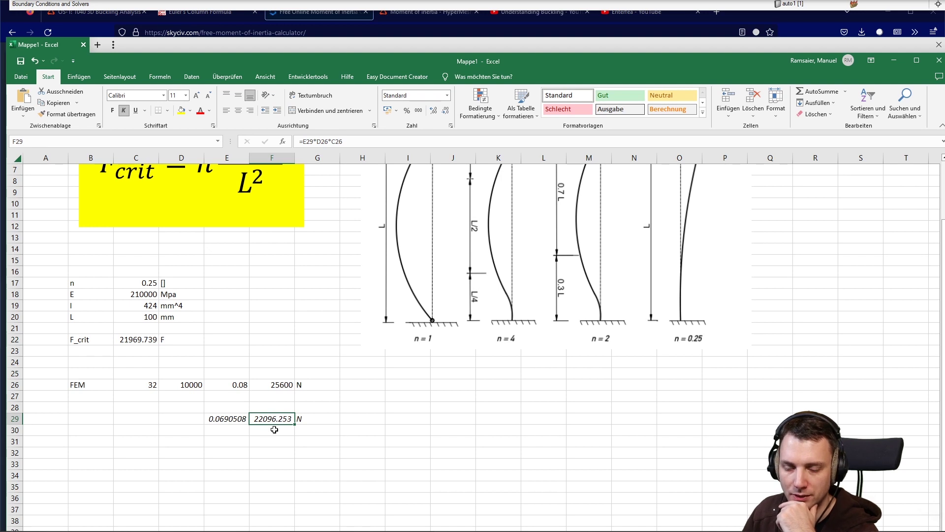
click(135, 342)
click(253, 343)
click(193, 340)
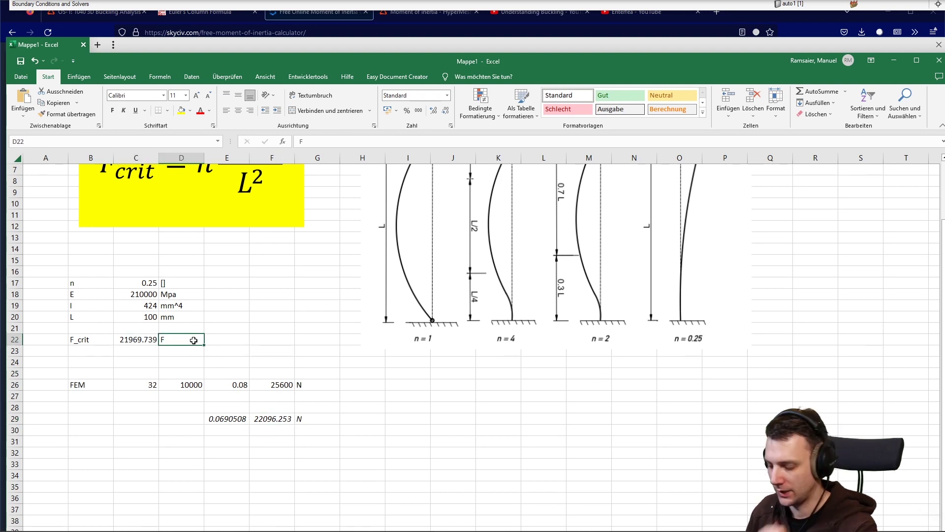
text(N)
key(Return)
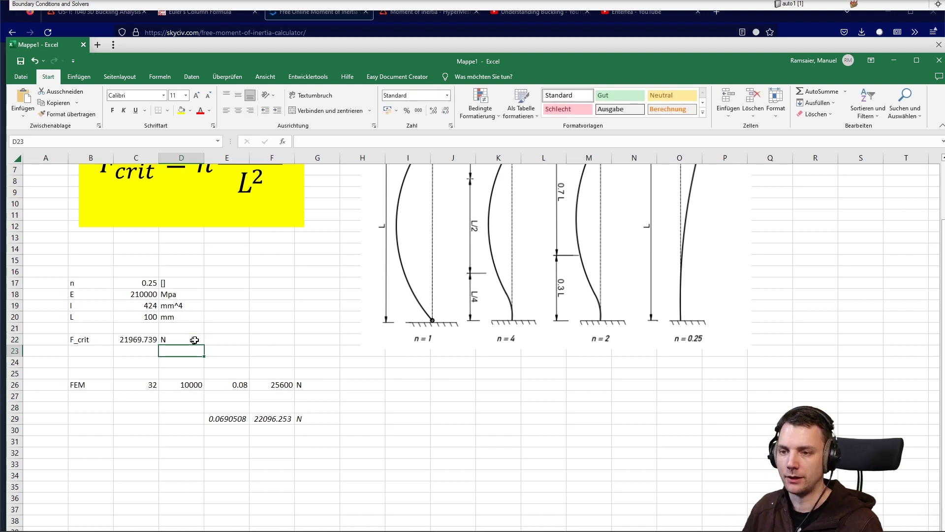
Rotate and zoom the 1D I-beam model to inspect its I-section from several angles.
scroll(287, 283, up, 2)
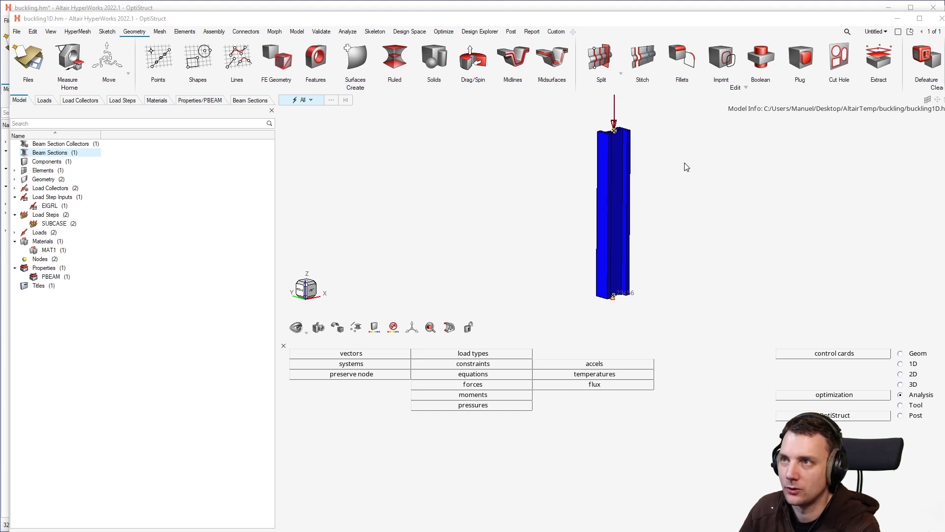
ctrl+drag(679, 162, 637, 219)
scroll(618, 197, up, 3)
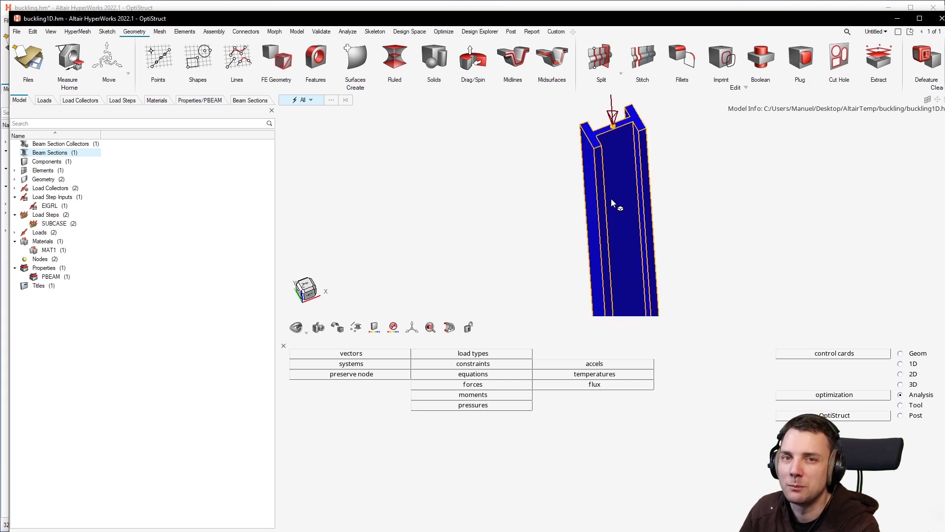
scroll(618, 189, down, 3)
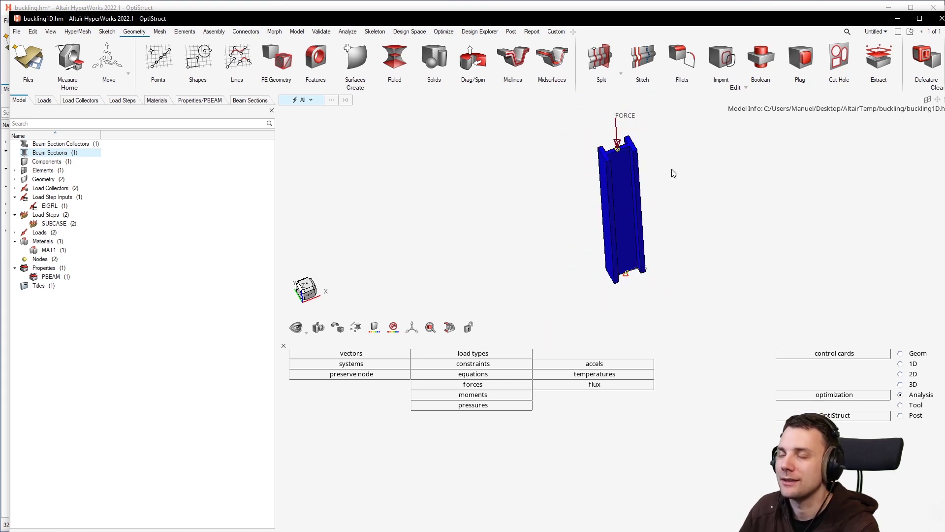
ctrl+drag(662, 175, 645, 209)
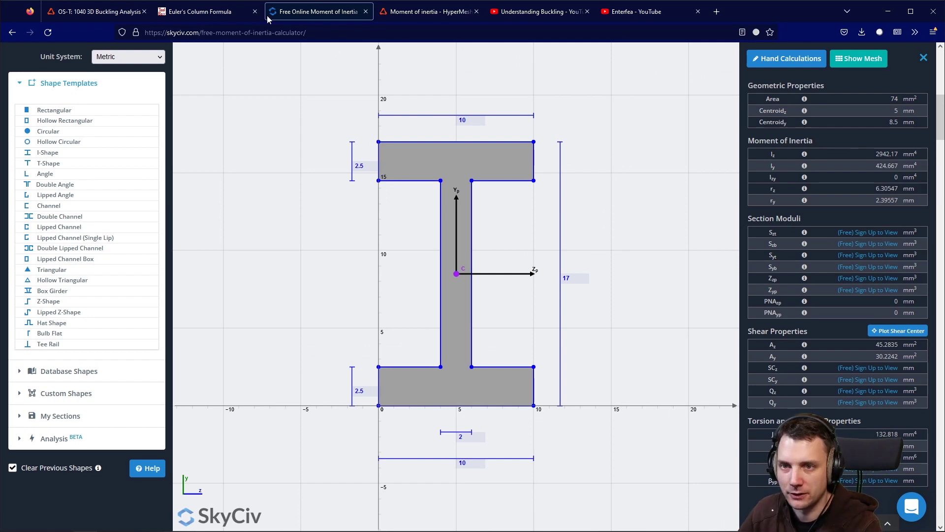
Go through the Euler's Column Formula, SkyCiv and HyperMesh forum tabs, ending on the Understanding Buckling video.
click(213, 11)
click(309, 16)
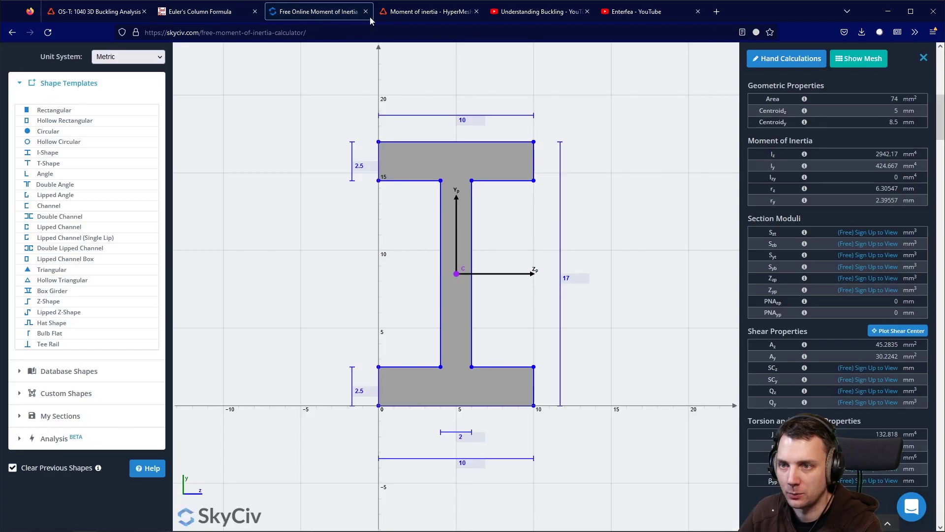
click(408, 17)
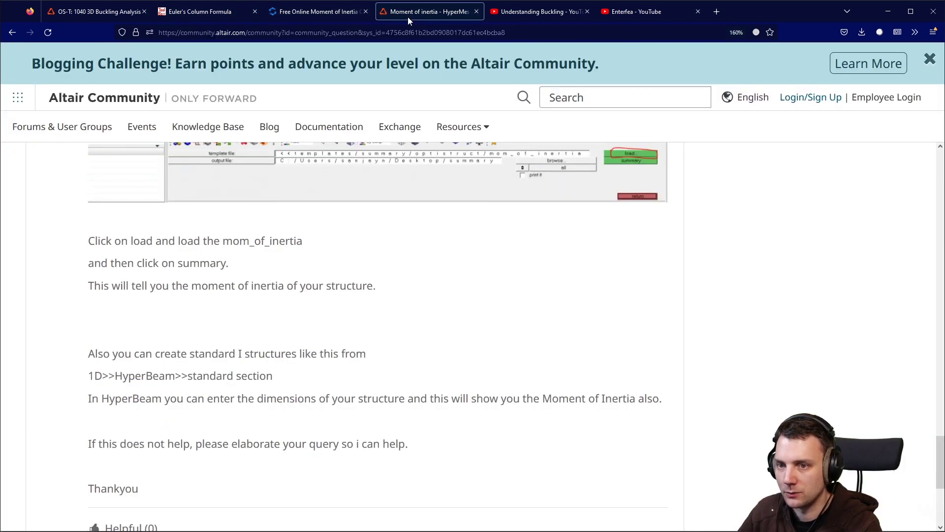
click(537, 18)
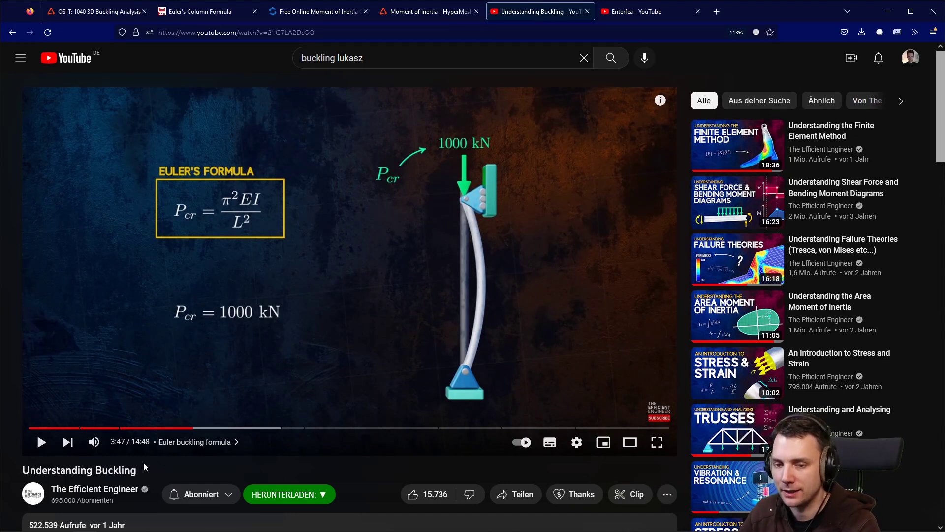
Skip the video from 3:47 to 4:54, then to 7:47 for the stress-versus-slenderness graph.
scroll(604, 288, down, 2)
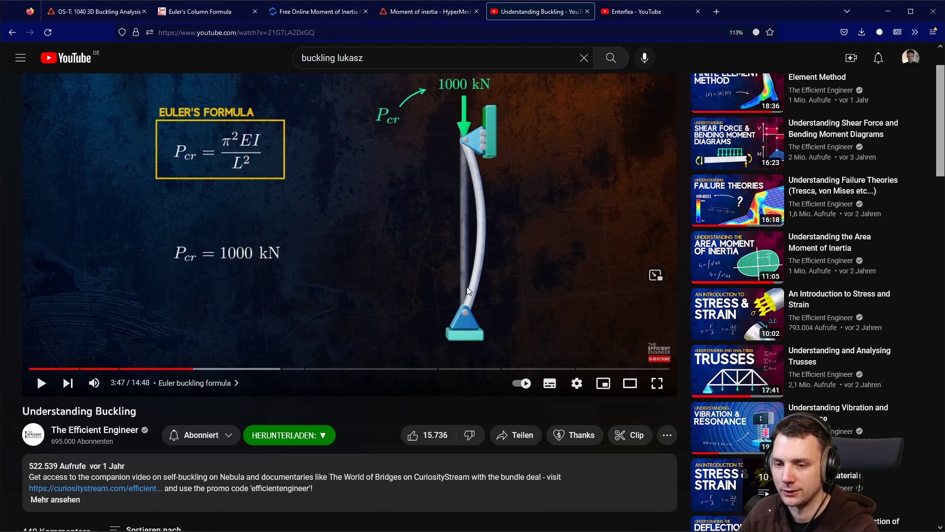
scroll(68, 433, up, 2)
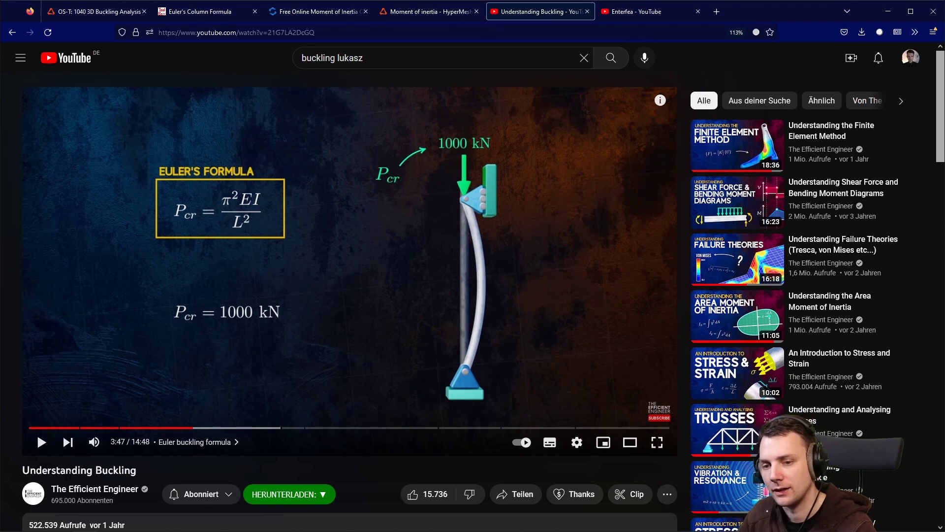
drag(207, 429, 242, 428)
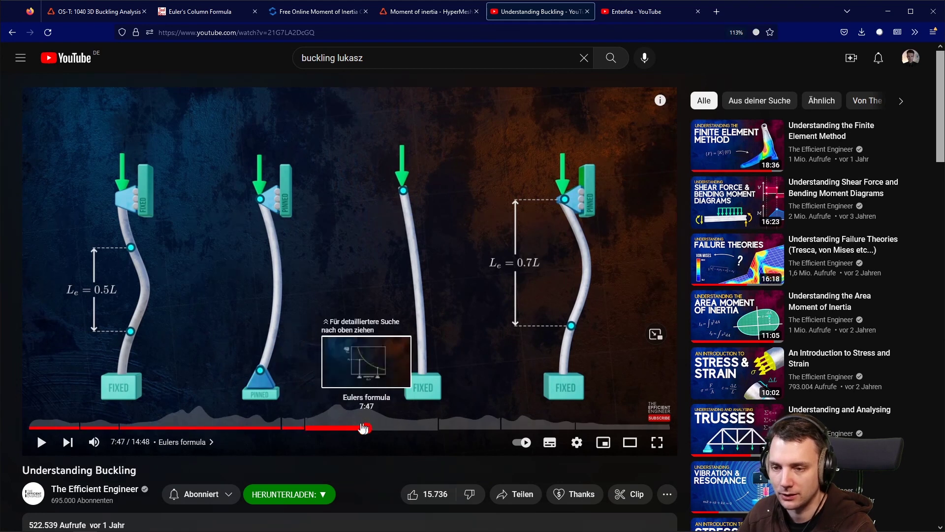
click(366, 427)
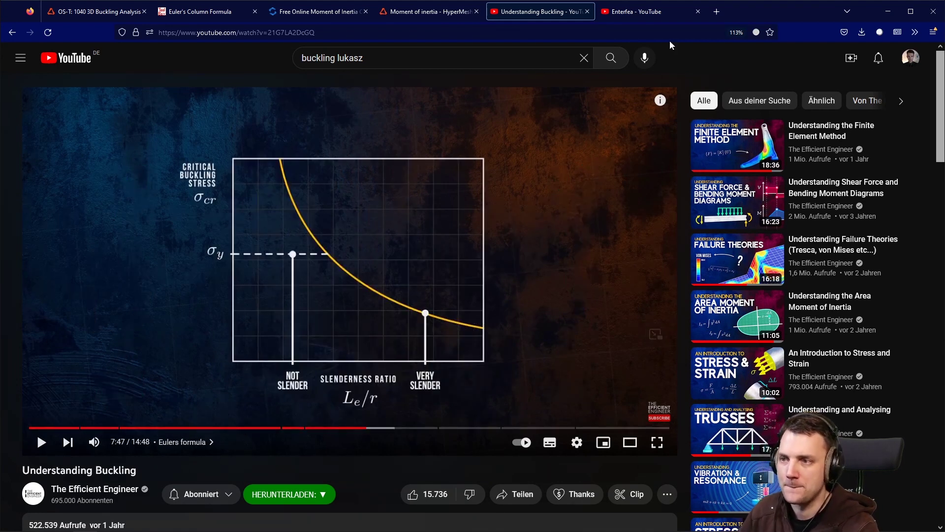
Switch to the Enterfea YouTube browser tab showing the channel's Videos page.
click(633, 14)
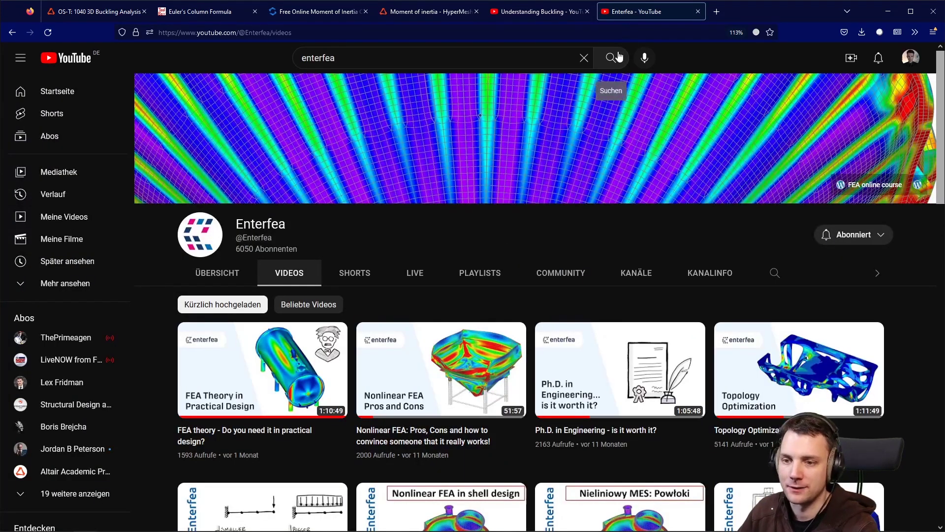